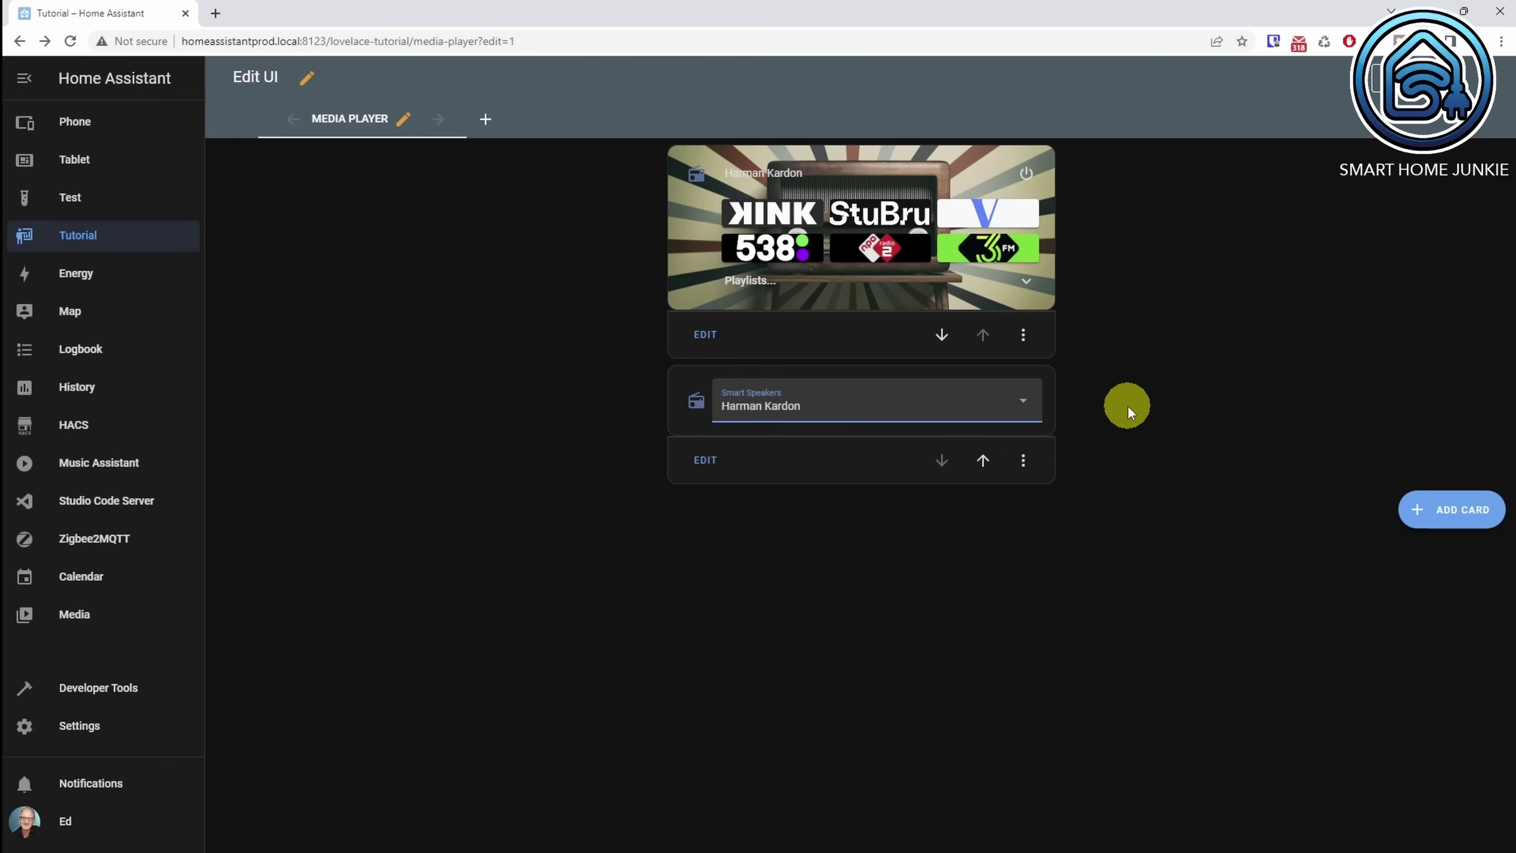
# - Add a new Conditional card to the Media Player view, found by searching 'condit'
pyautogui.click(1477, 515)
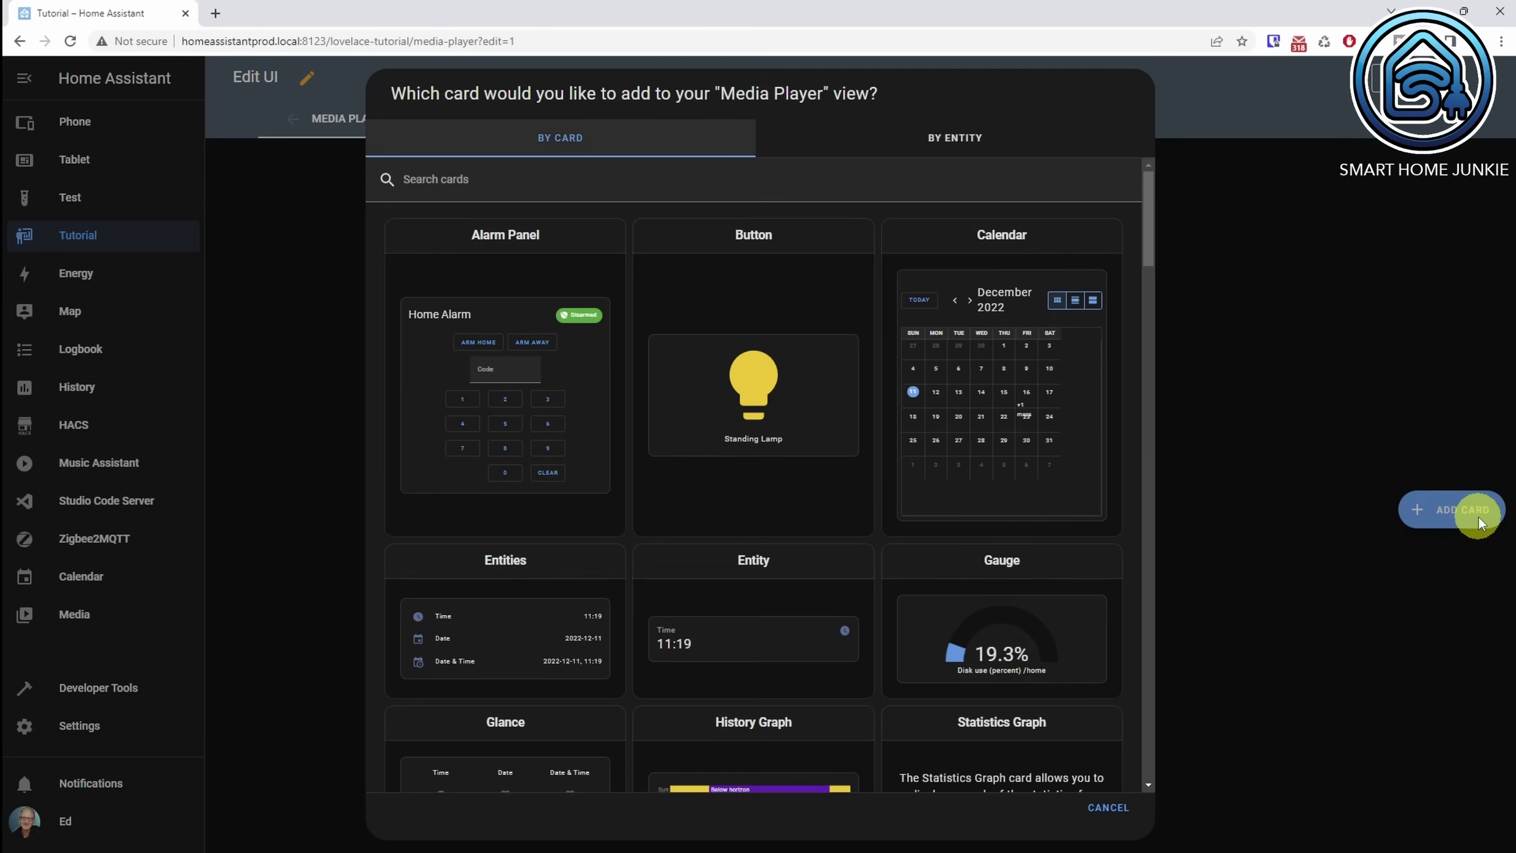
pyautogui.click(533, 182)
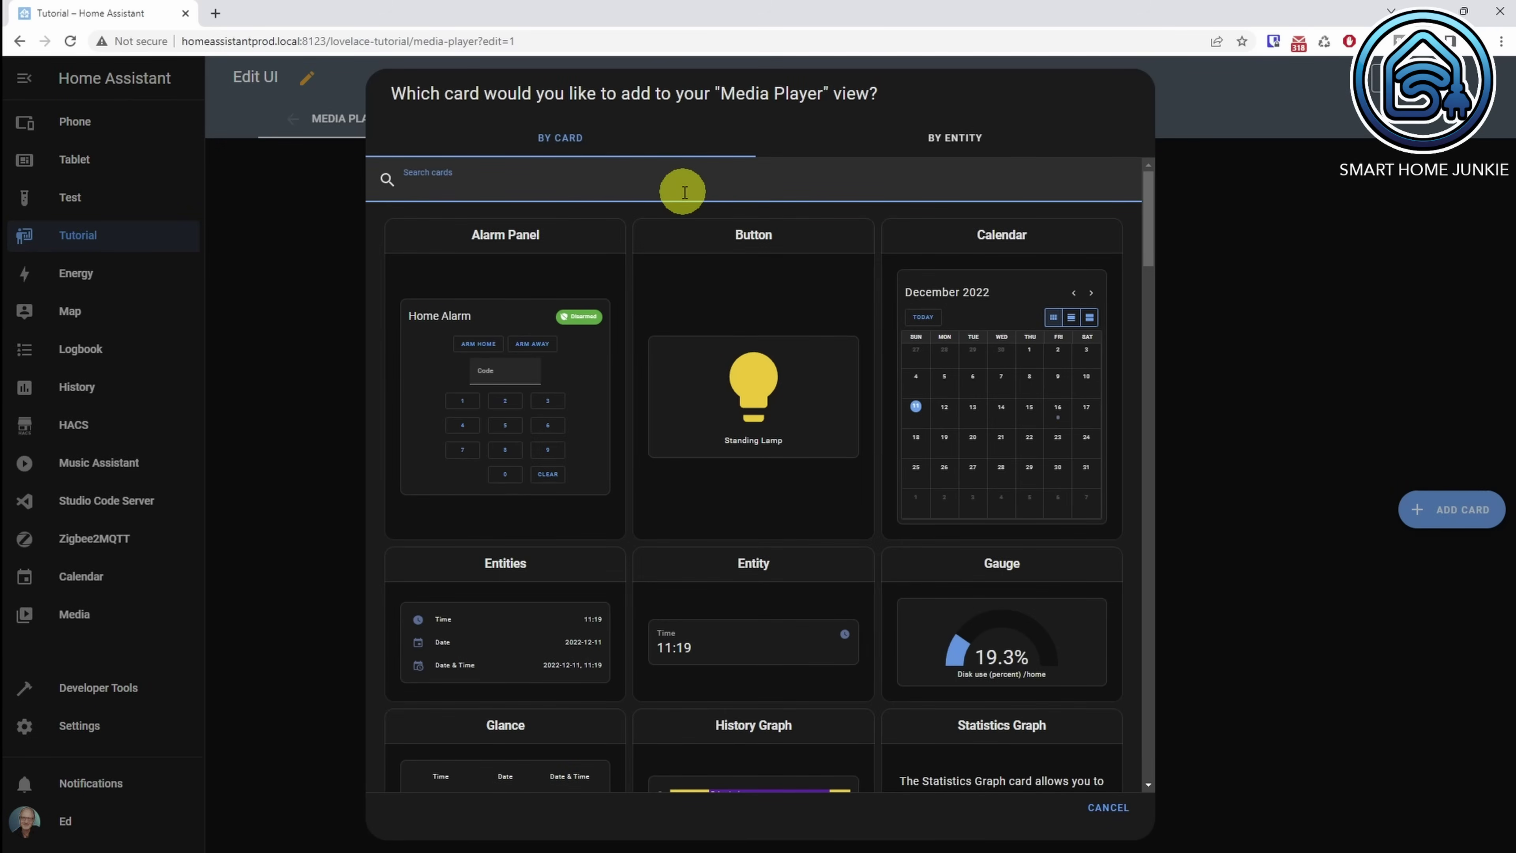
pyautogui.write('condit')
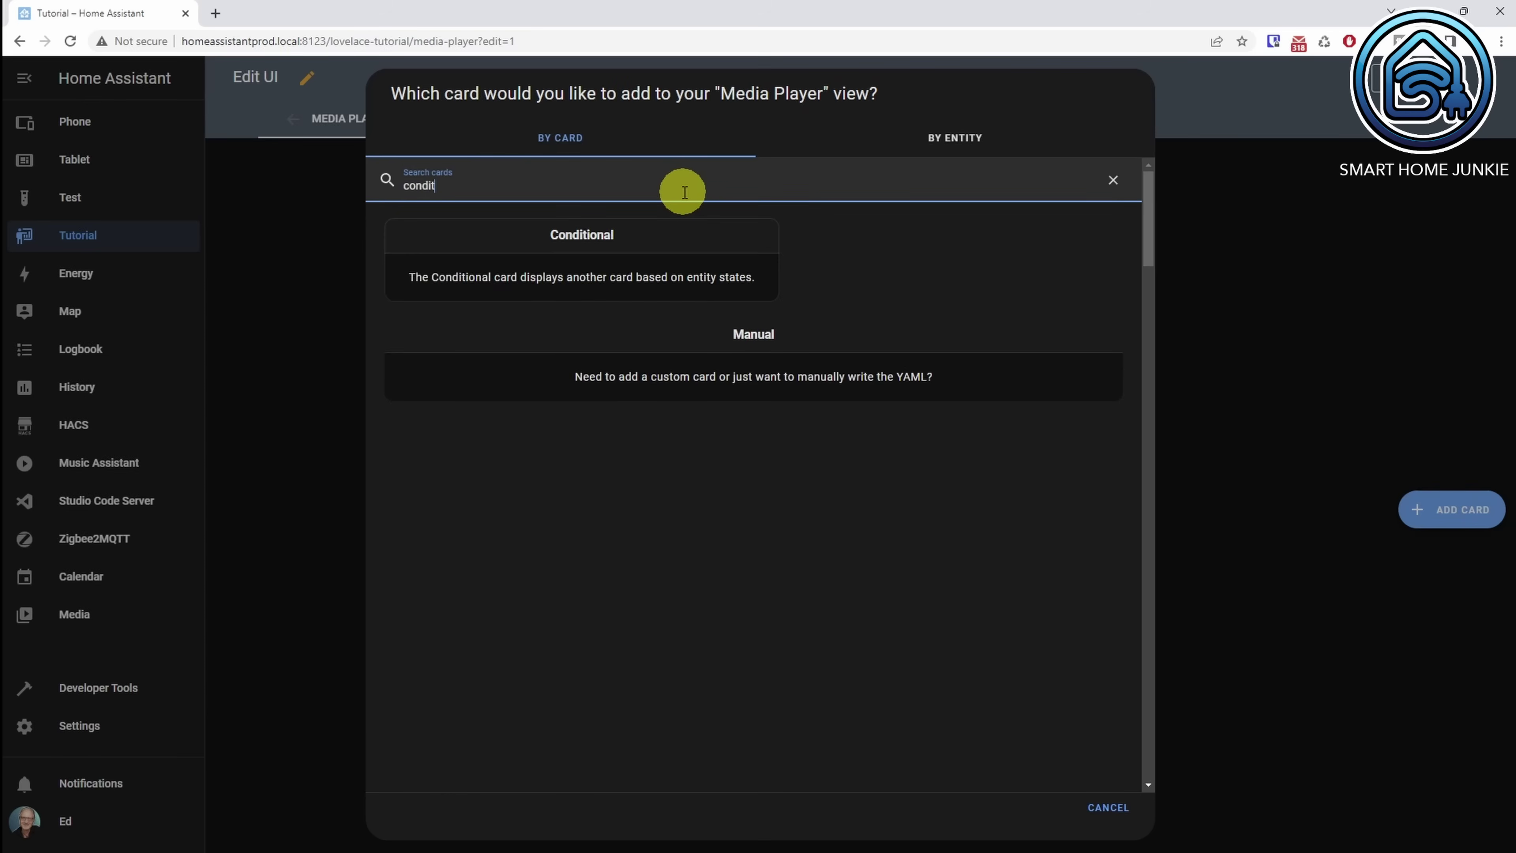
pyautogui.click(644, 262)
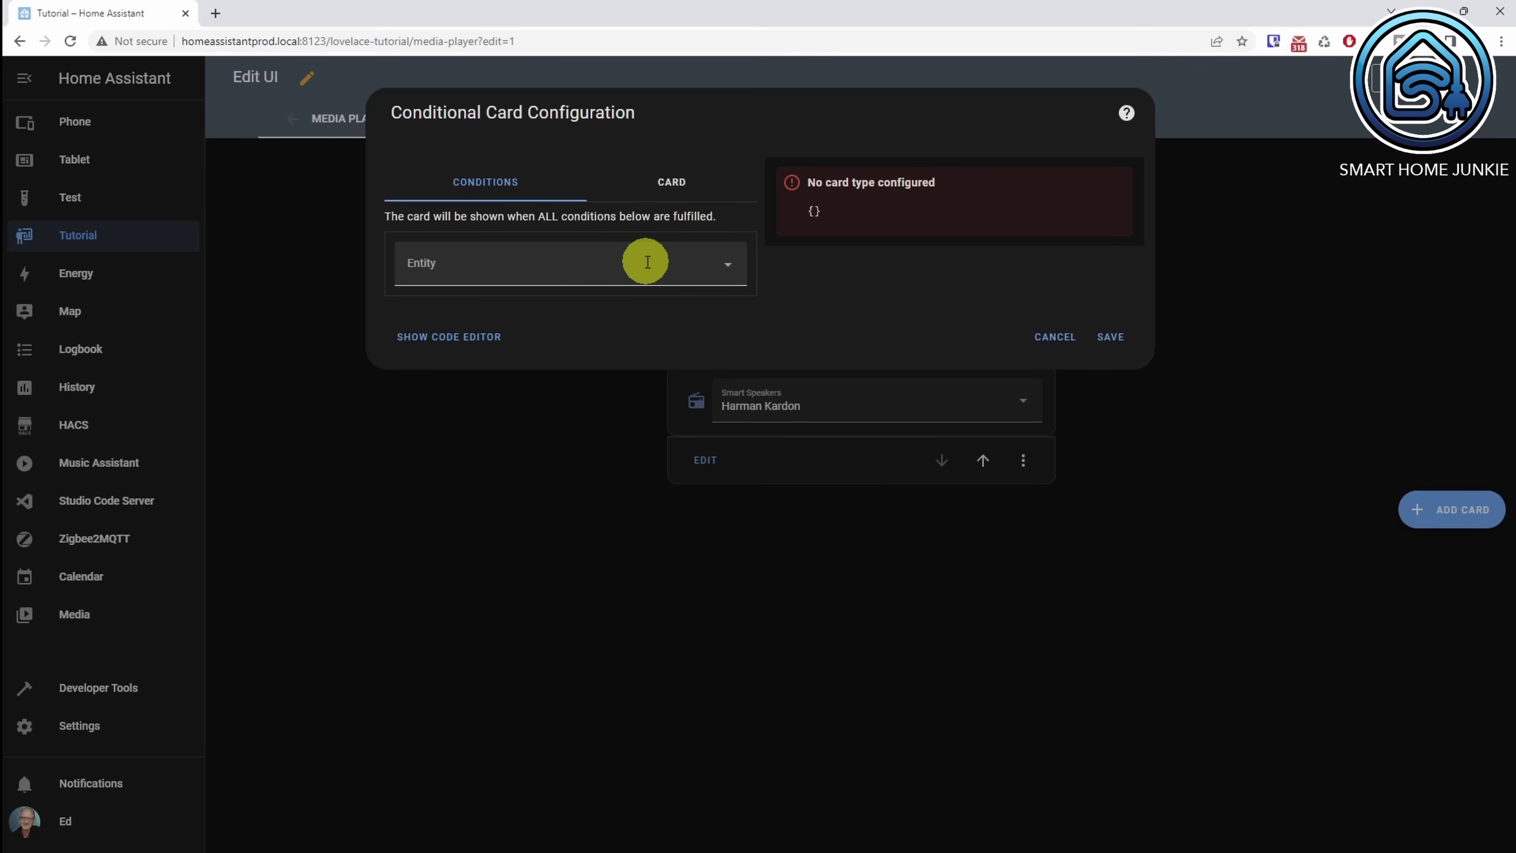
# - Set the card's condition to the Smart Speakers entity with state Harman Kardon
pyautogui.click(647, 263)
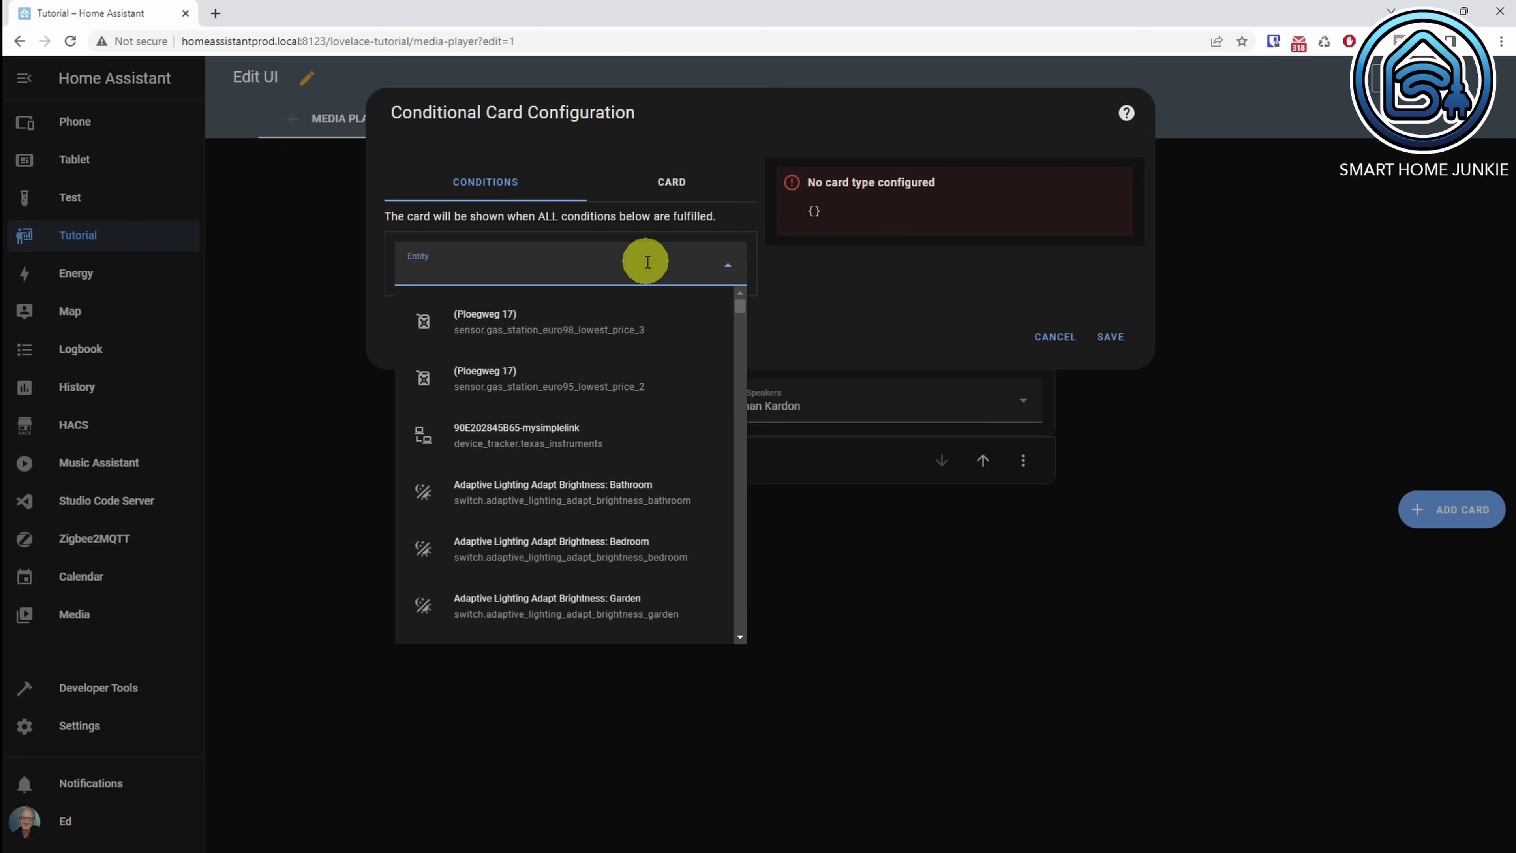
pyautogui.write('Smart')
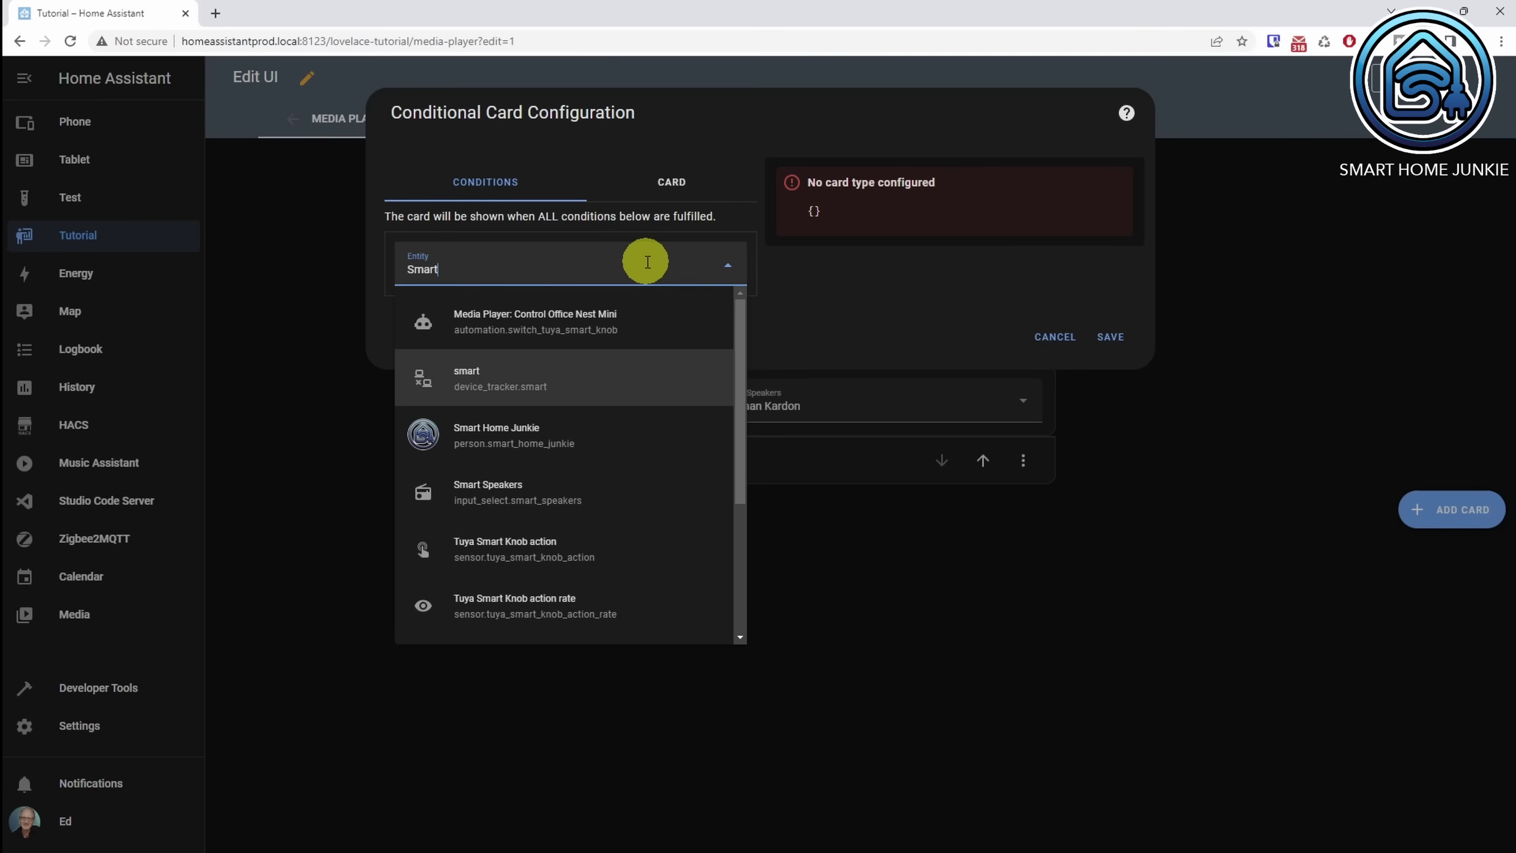
pyautogui.write(' S')
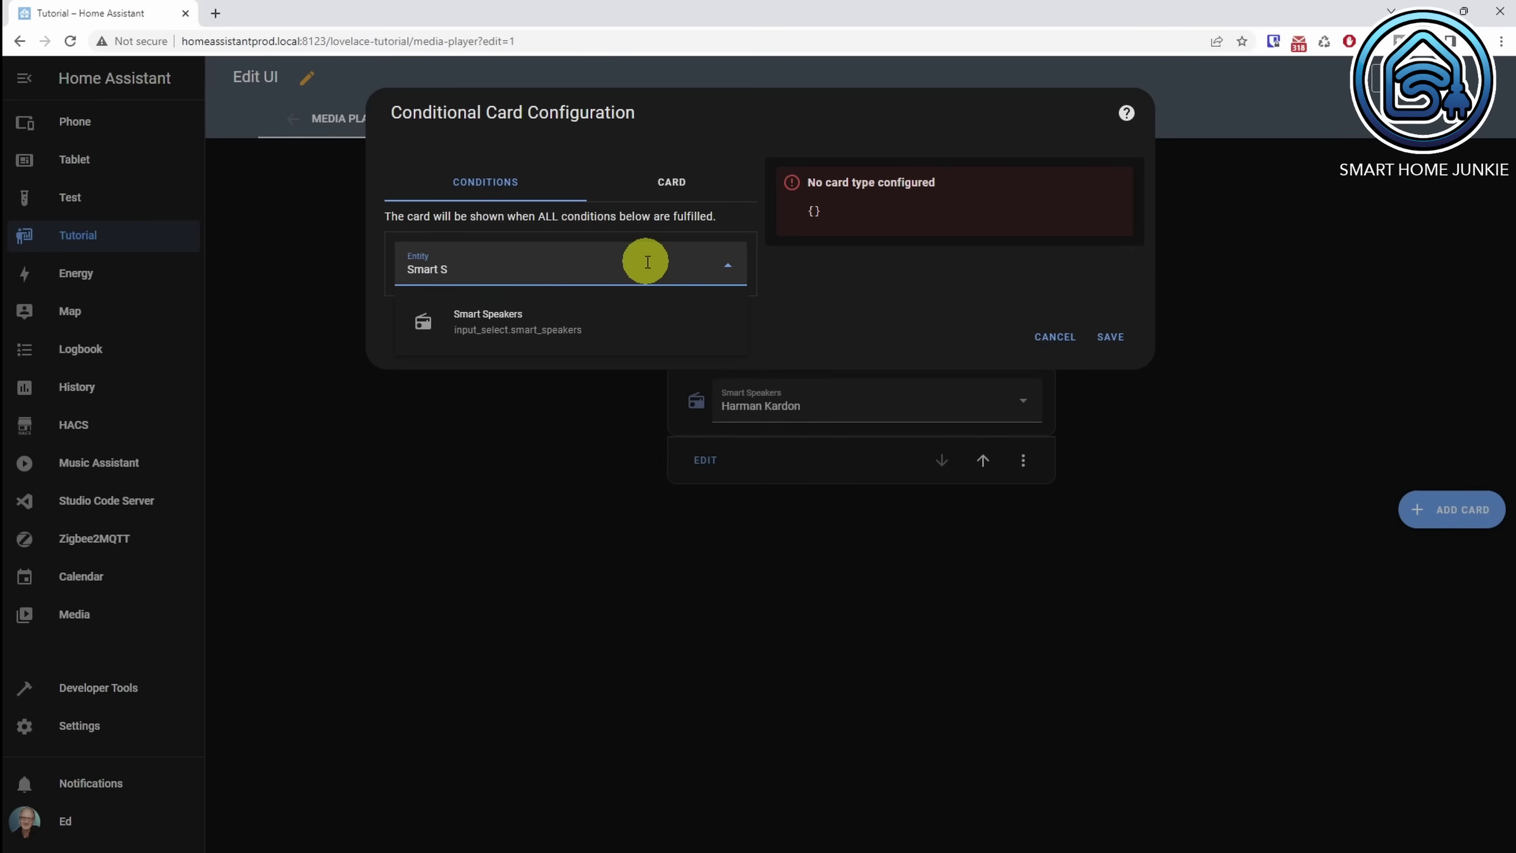
pyautogui.click(576, 321)
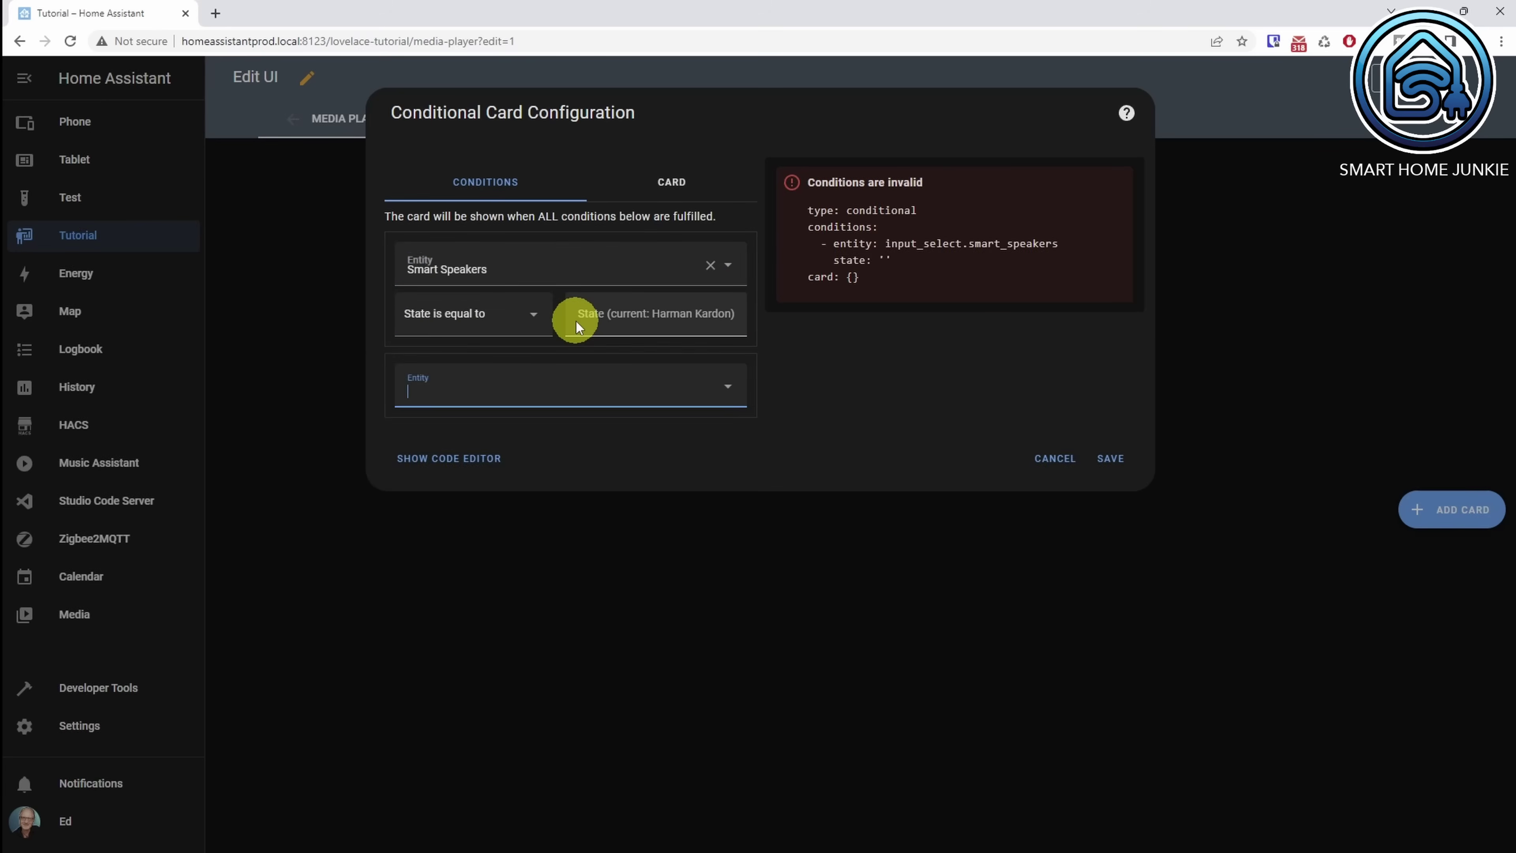
pyautogui.click(626, 315)
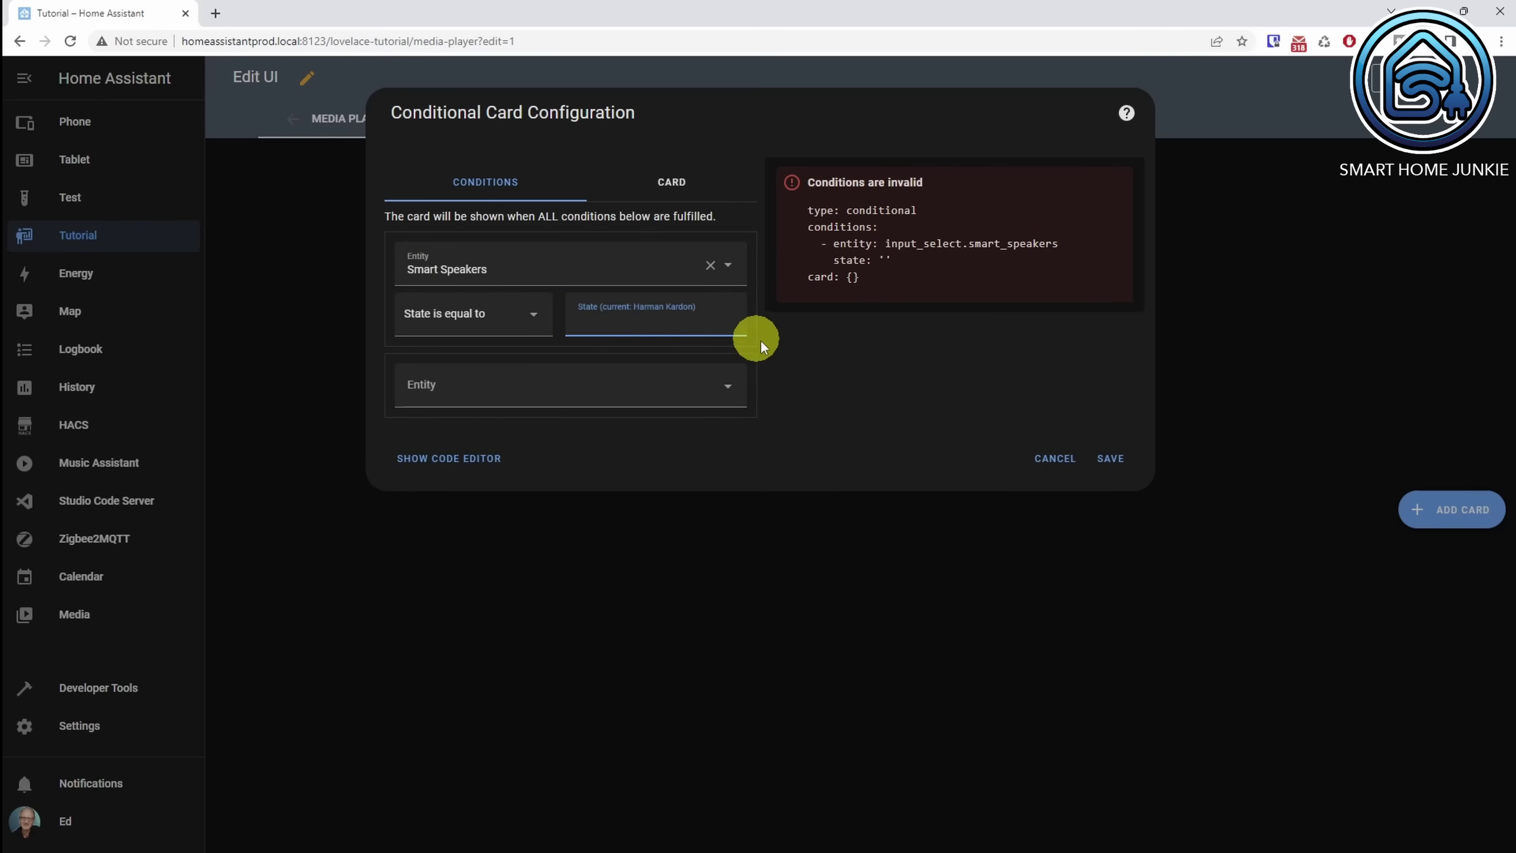
pyautogui.write('Harm')
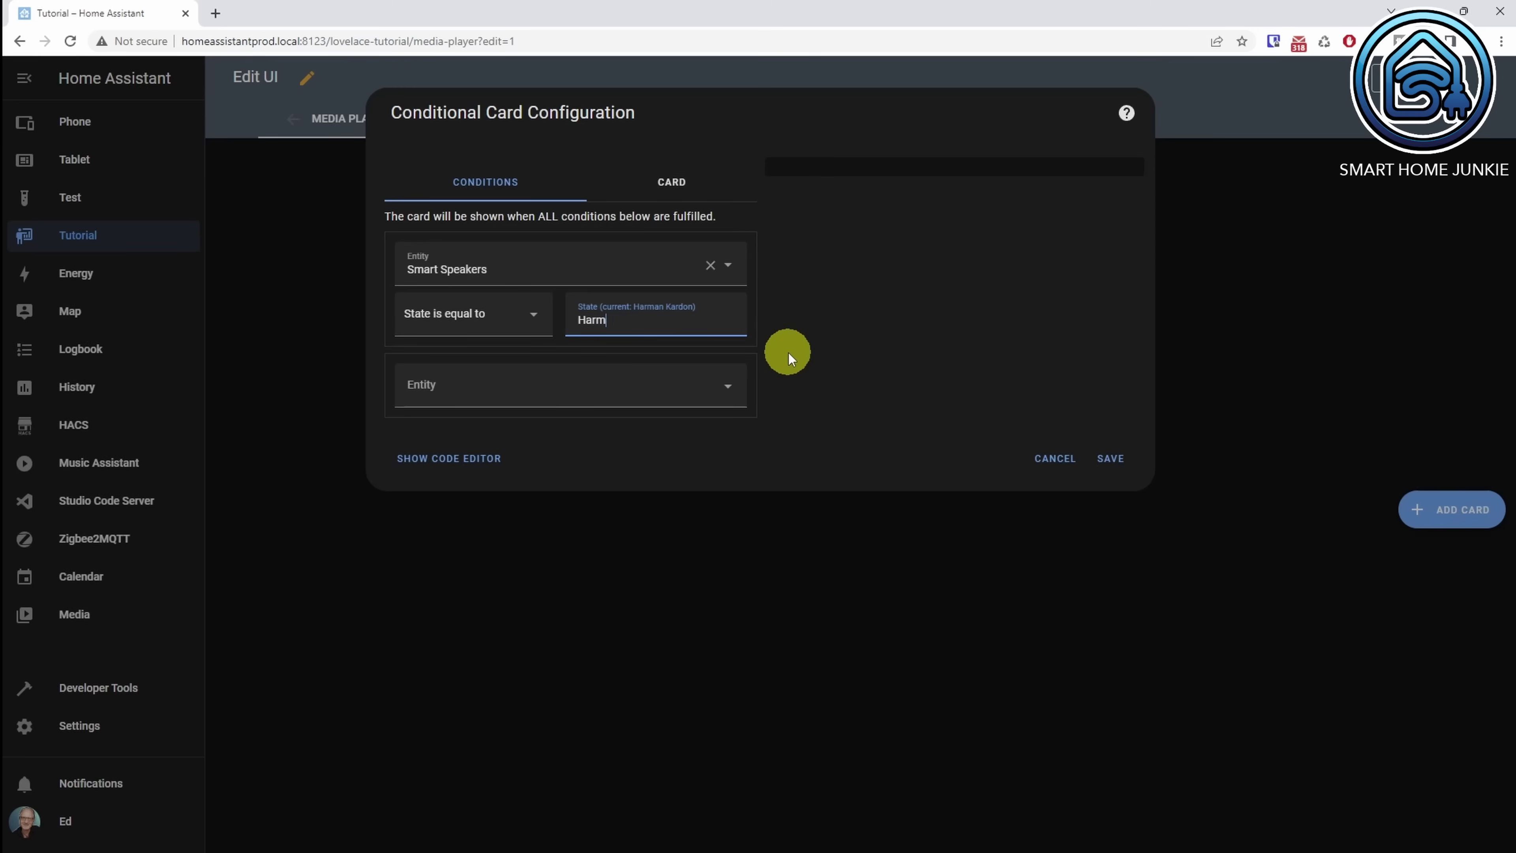
pyautogui.write('an Kardon')
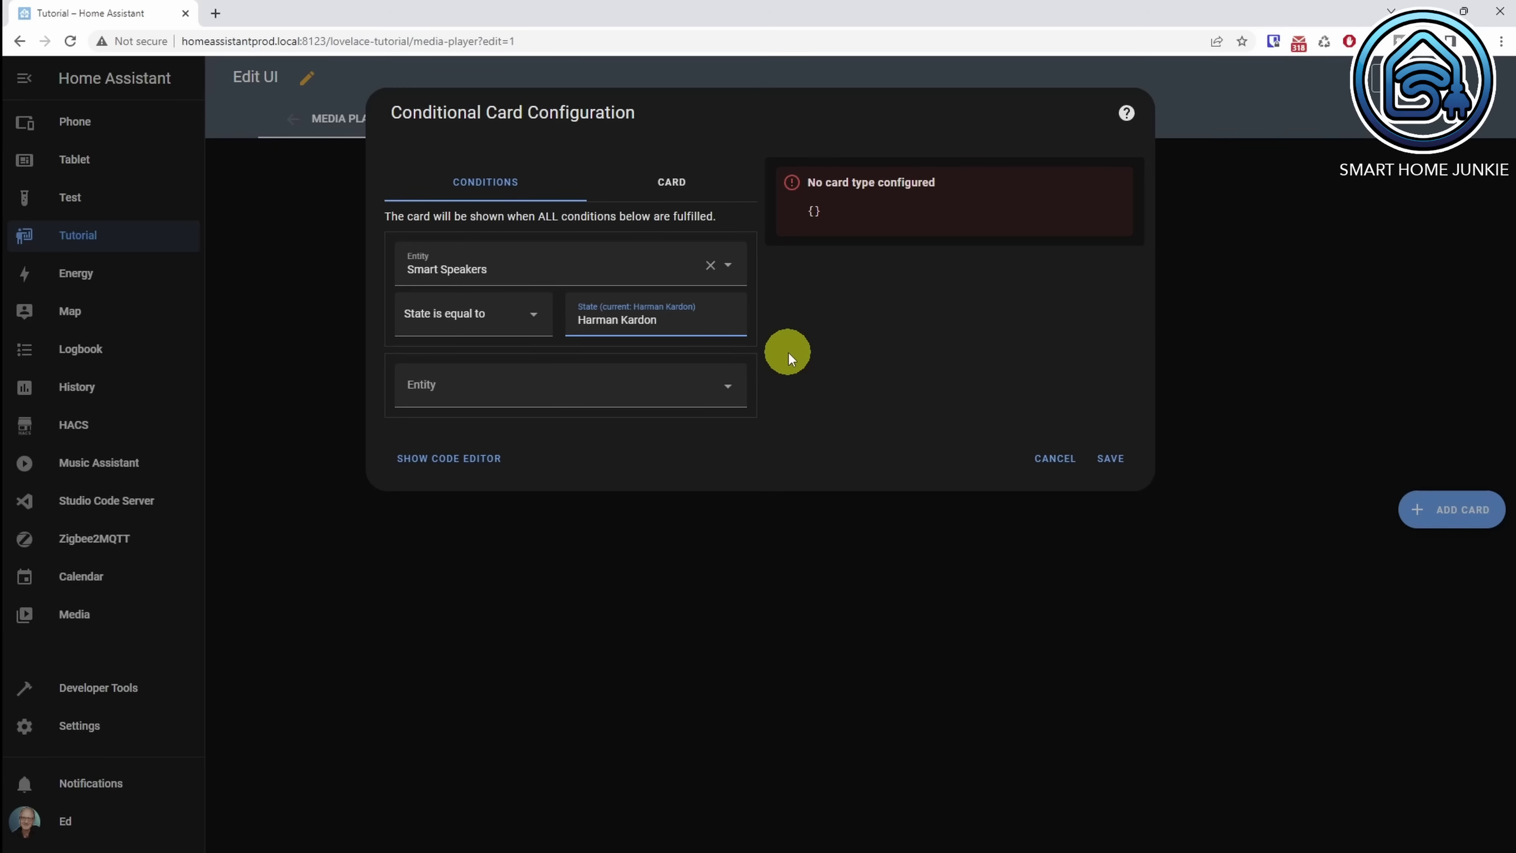
pyautogui.click(677, 180)
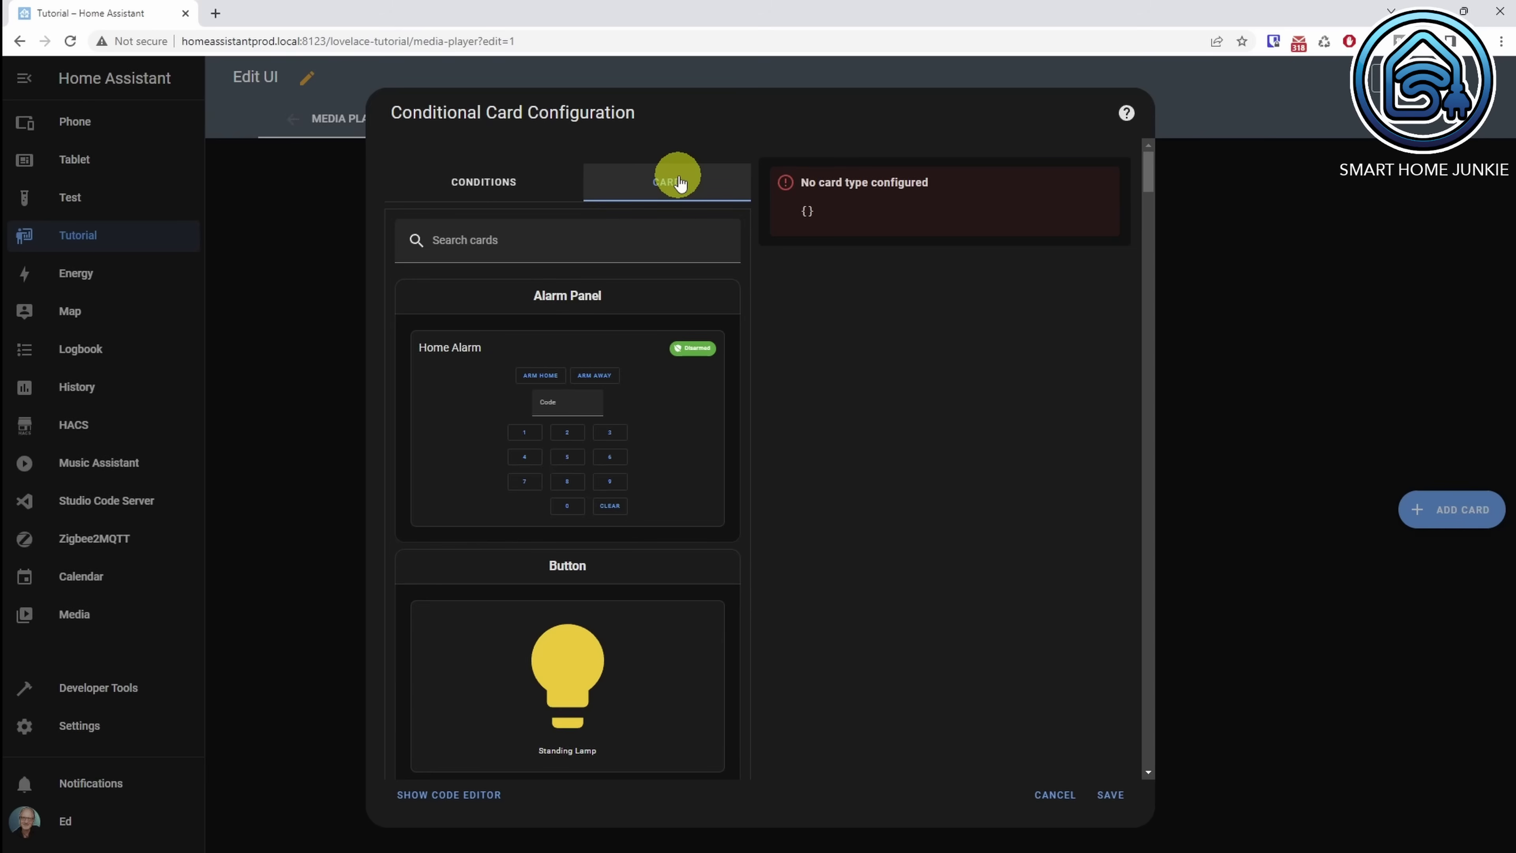
# - Make the inner card a Manual card with the pasted Harman Kardon mini-media-player YAML, and save
pyautogui.click(629, 244)
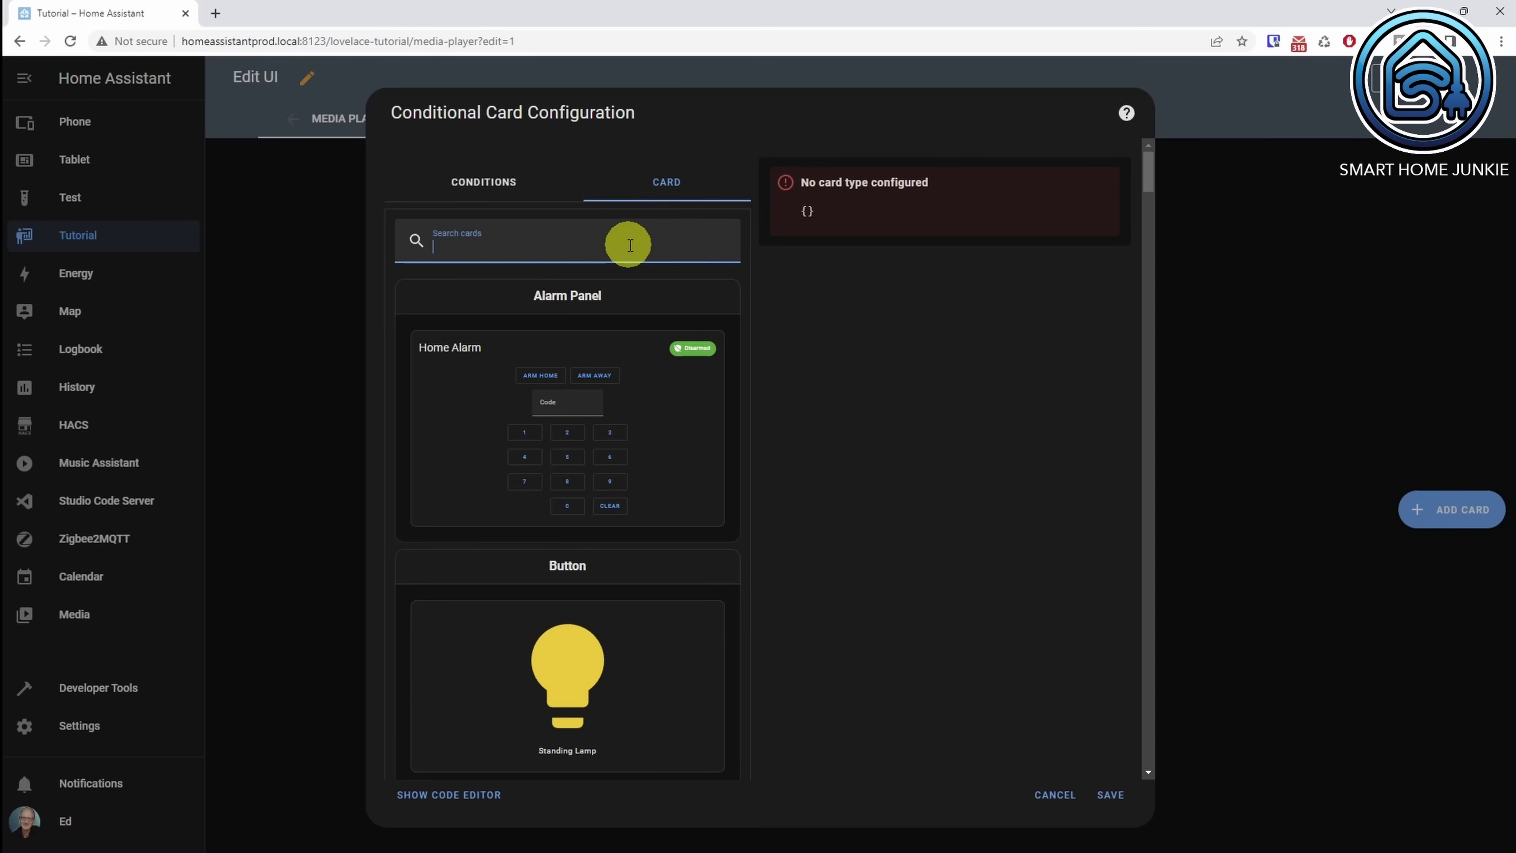
pyautogui.write('manual')
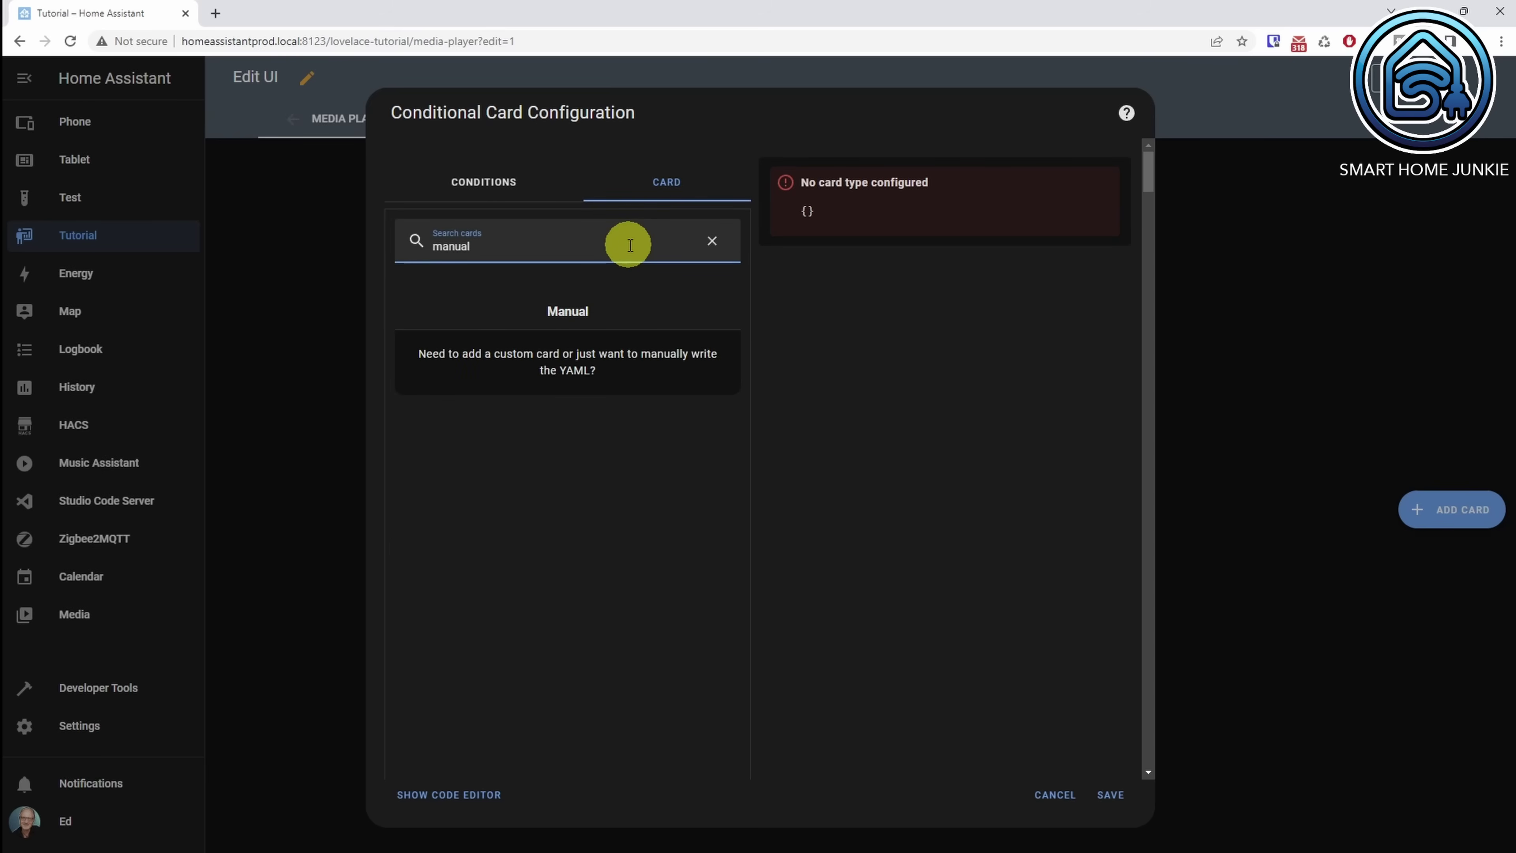
pyautogui.click(580, 346)
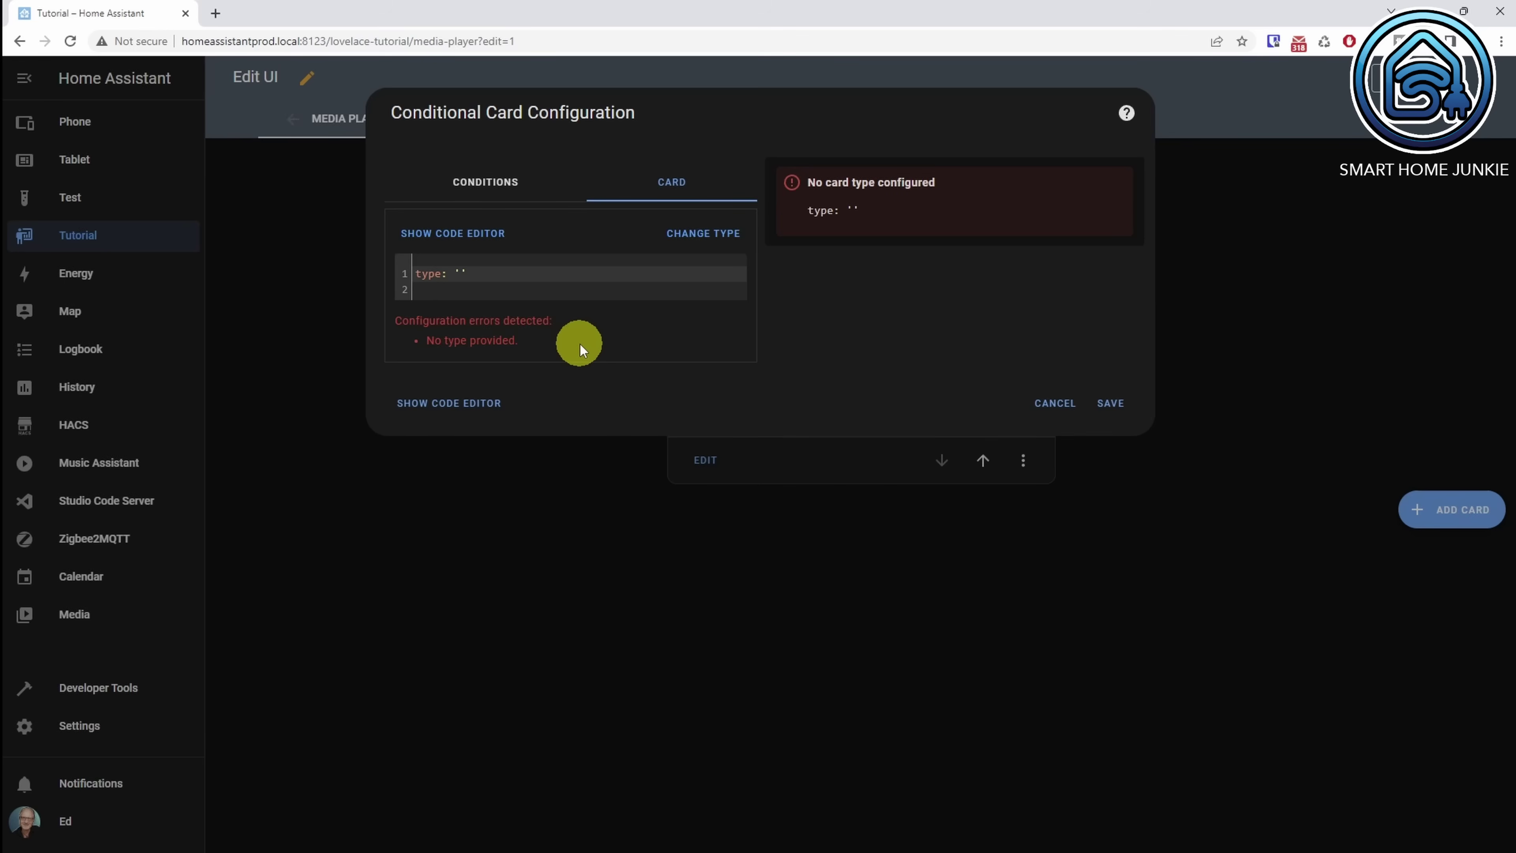
pyautogui.click(491, 278)
pyautogui.hotkey('ctrl', 'a')
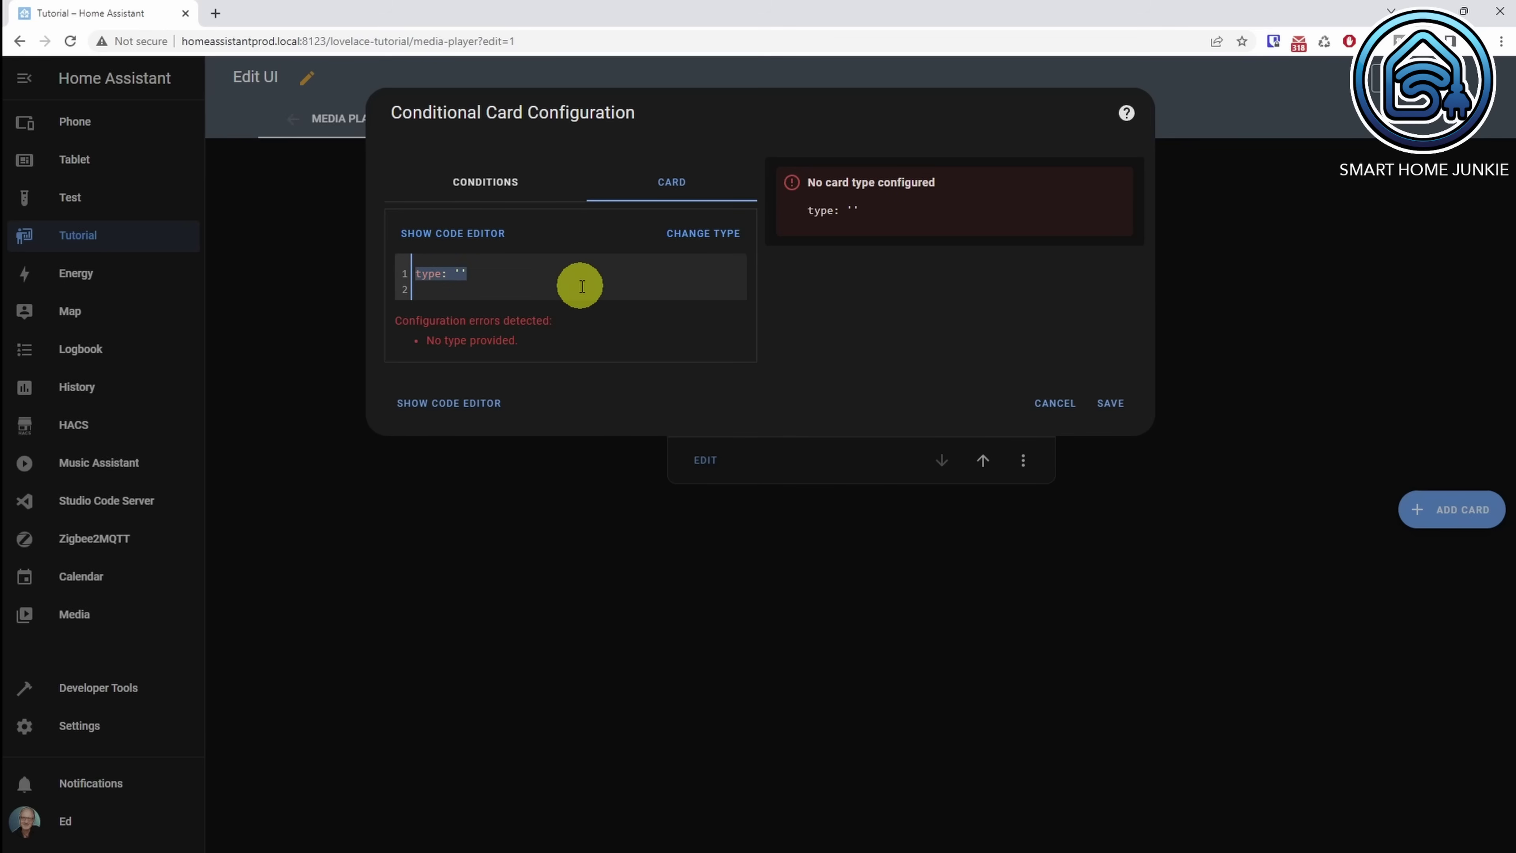
pyautogui.hotkey('ctrl', 'v')
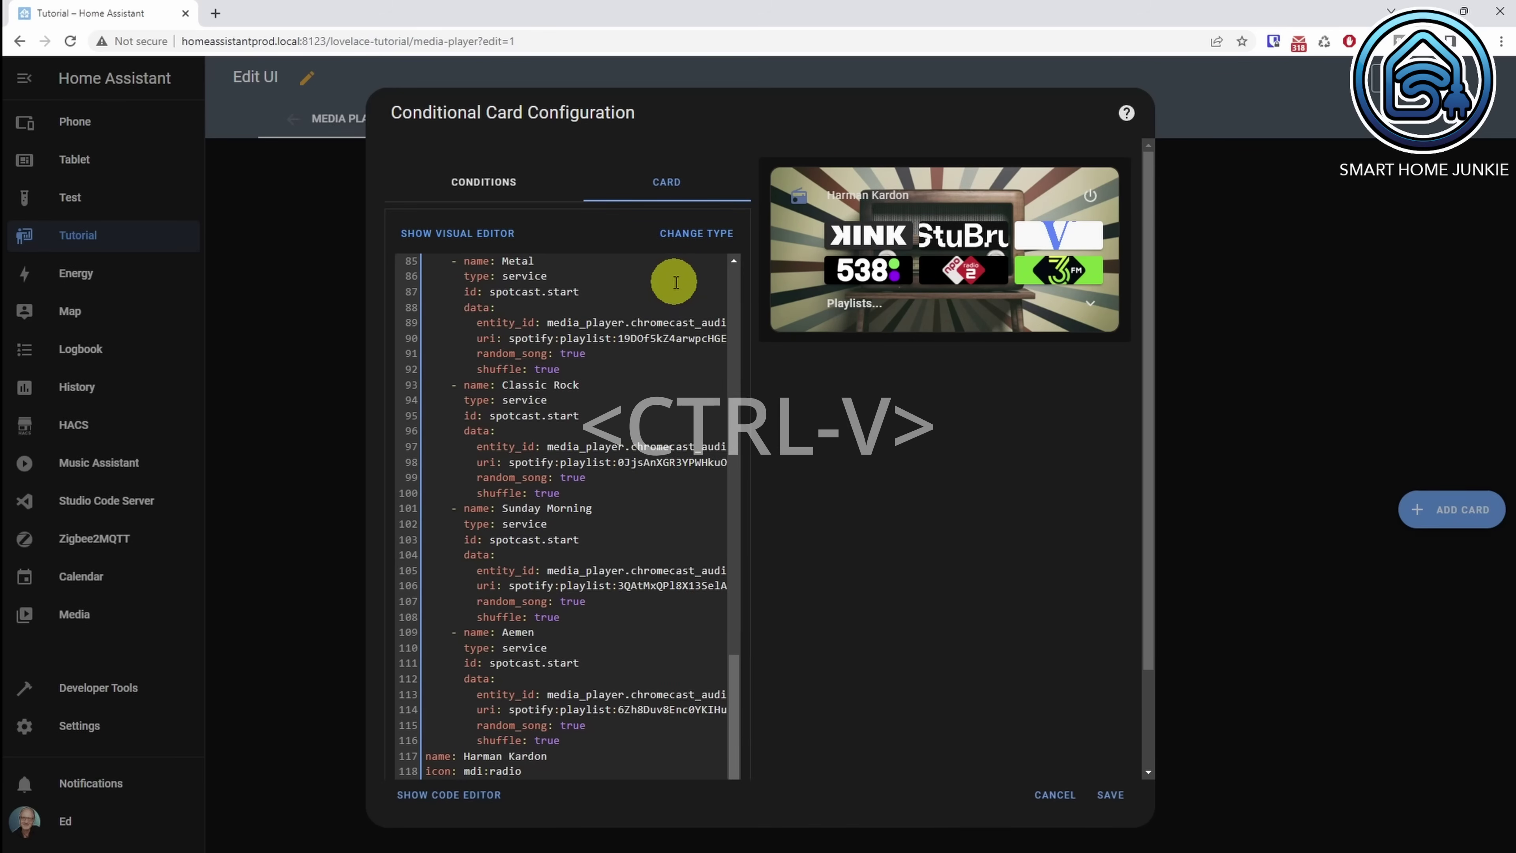
pyautogui.click(1115, 796)
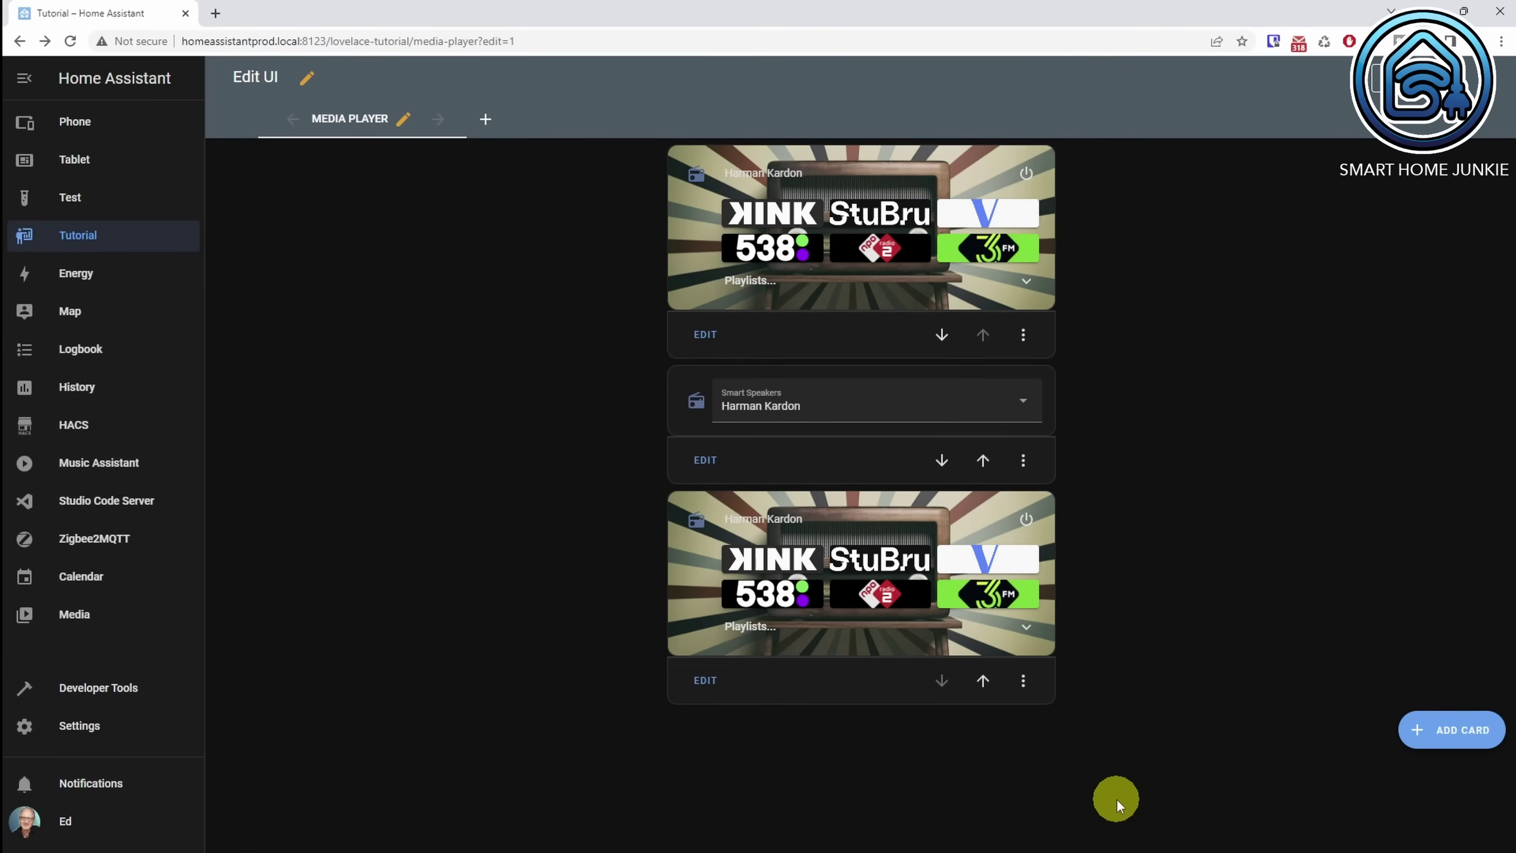
# - Delete the original standalone radio card and move the conditional card above Smart Speakers
pyautogui.click(1023, 335)
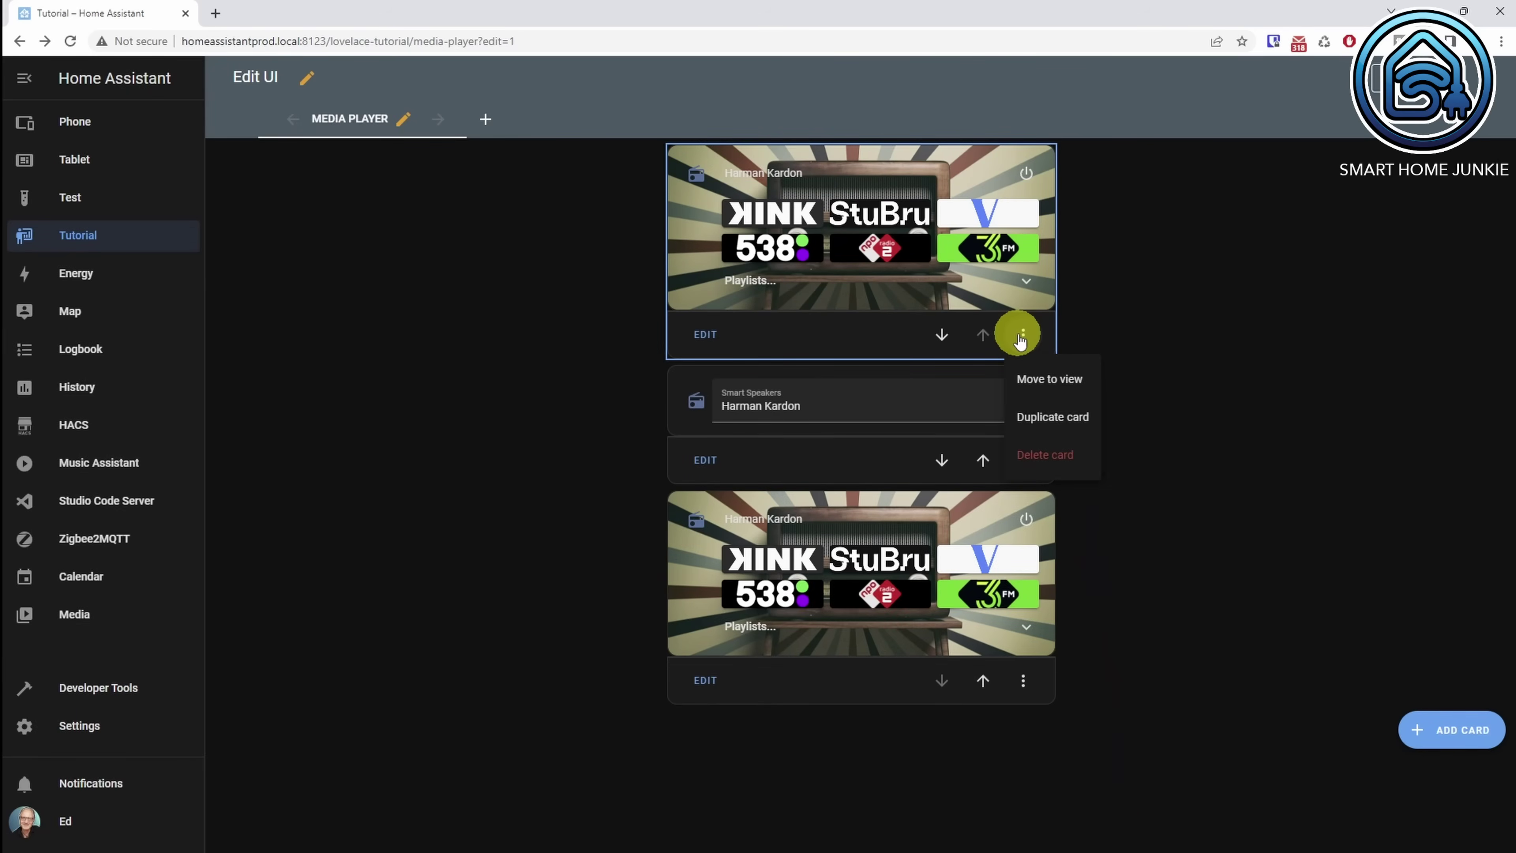
pyautogui.click(1046, 454)
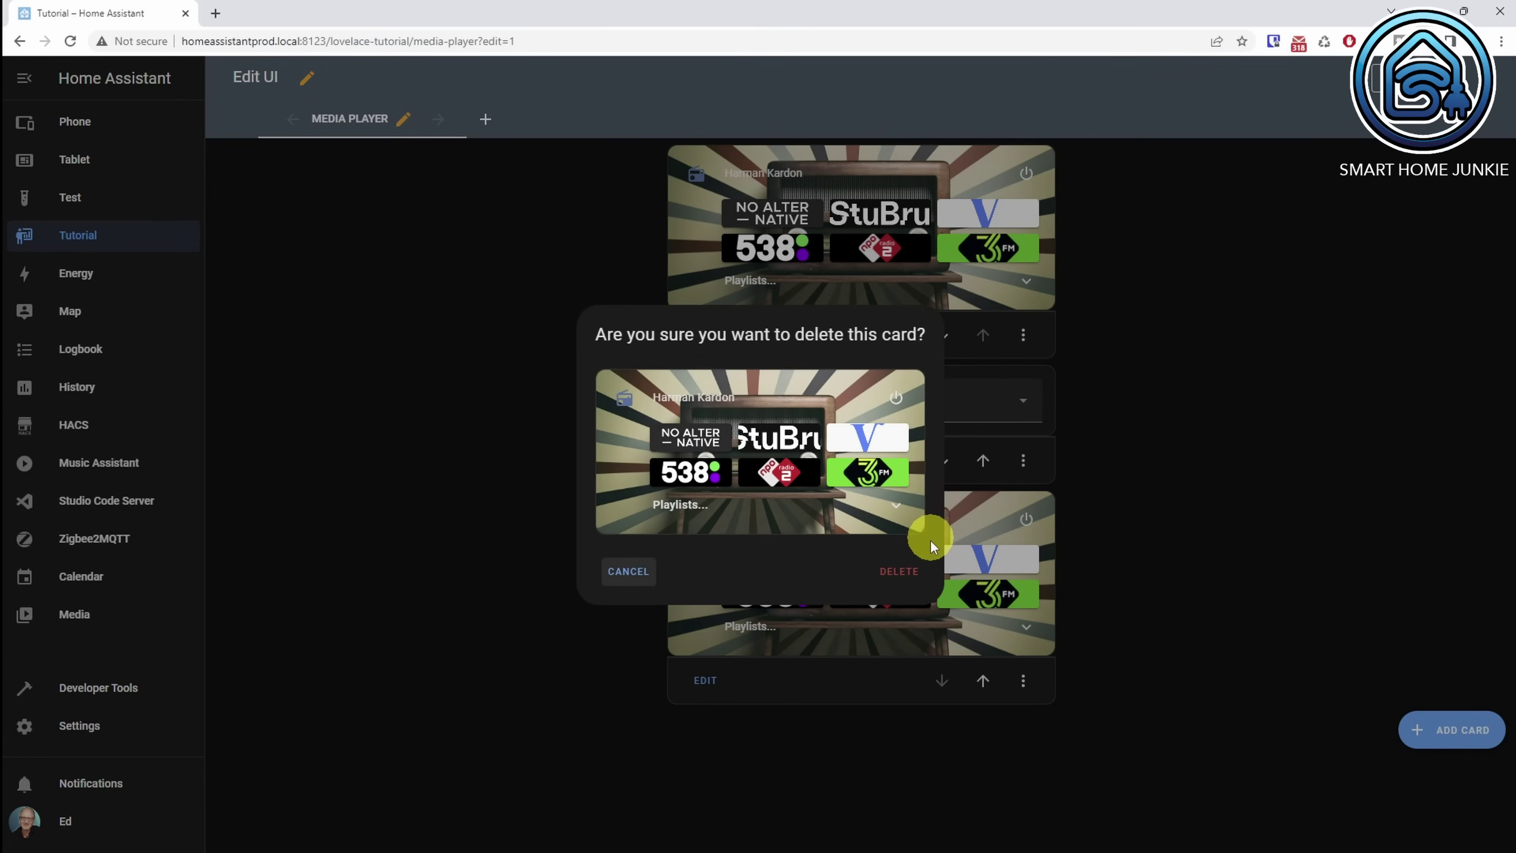
pyautogui.click(901, 571)
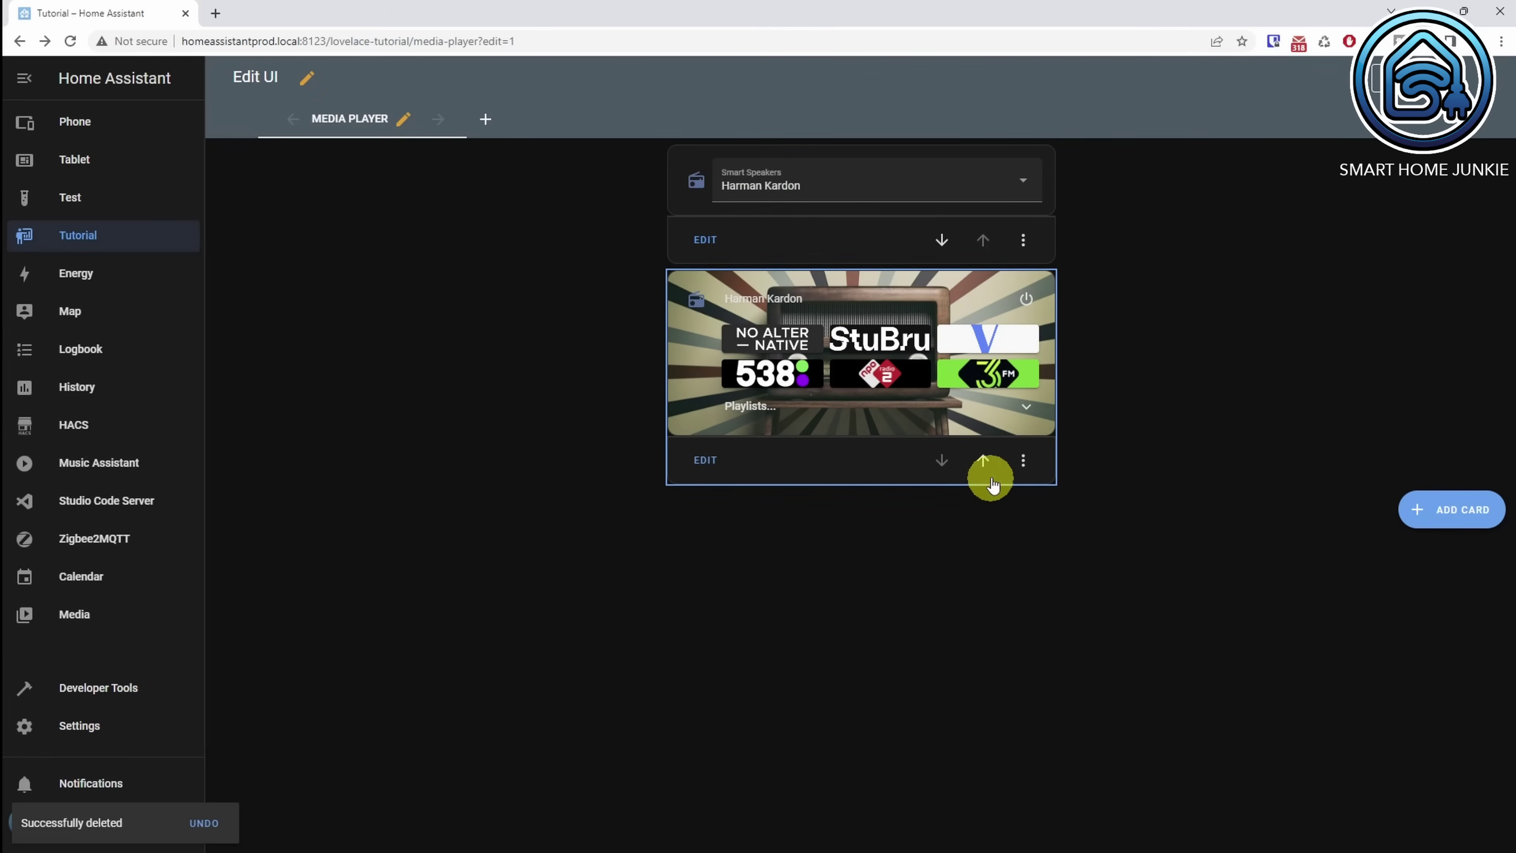
pyautogui.click(983, 460)
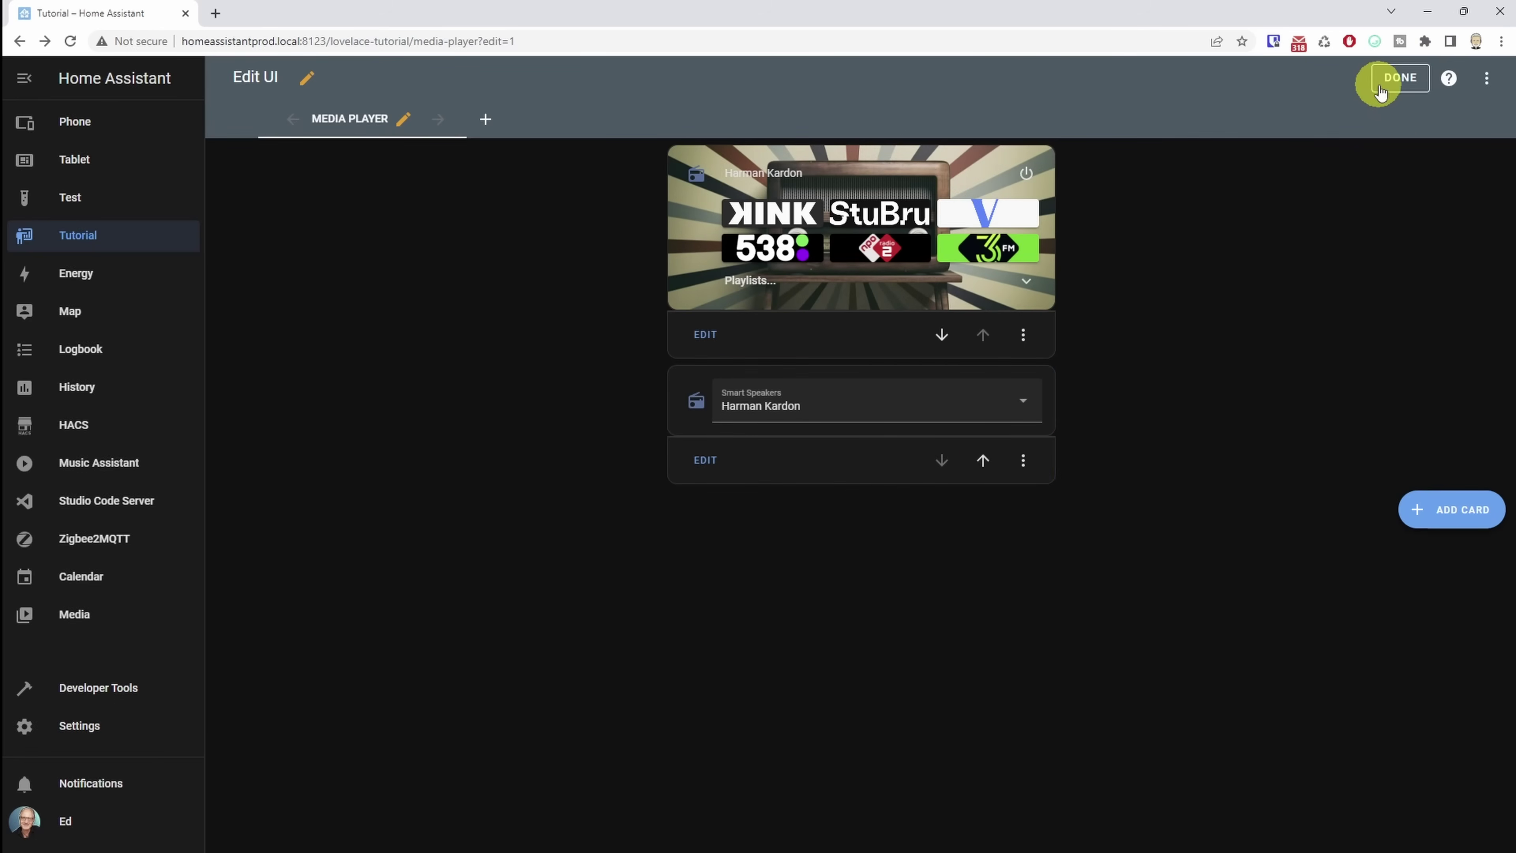
# - Exit editing and switch Smart Speakers to Nest Mini Office, then back to Harman Kardon
pyautogui.click(1385, 81)
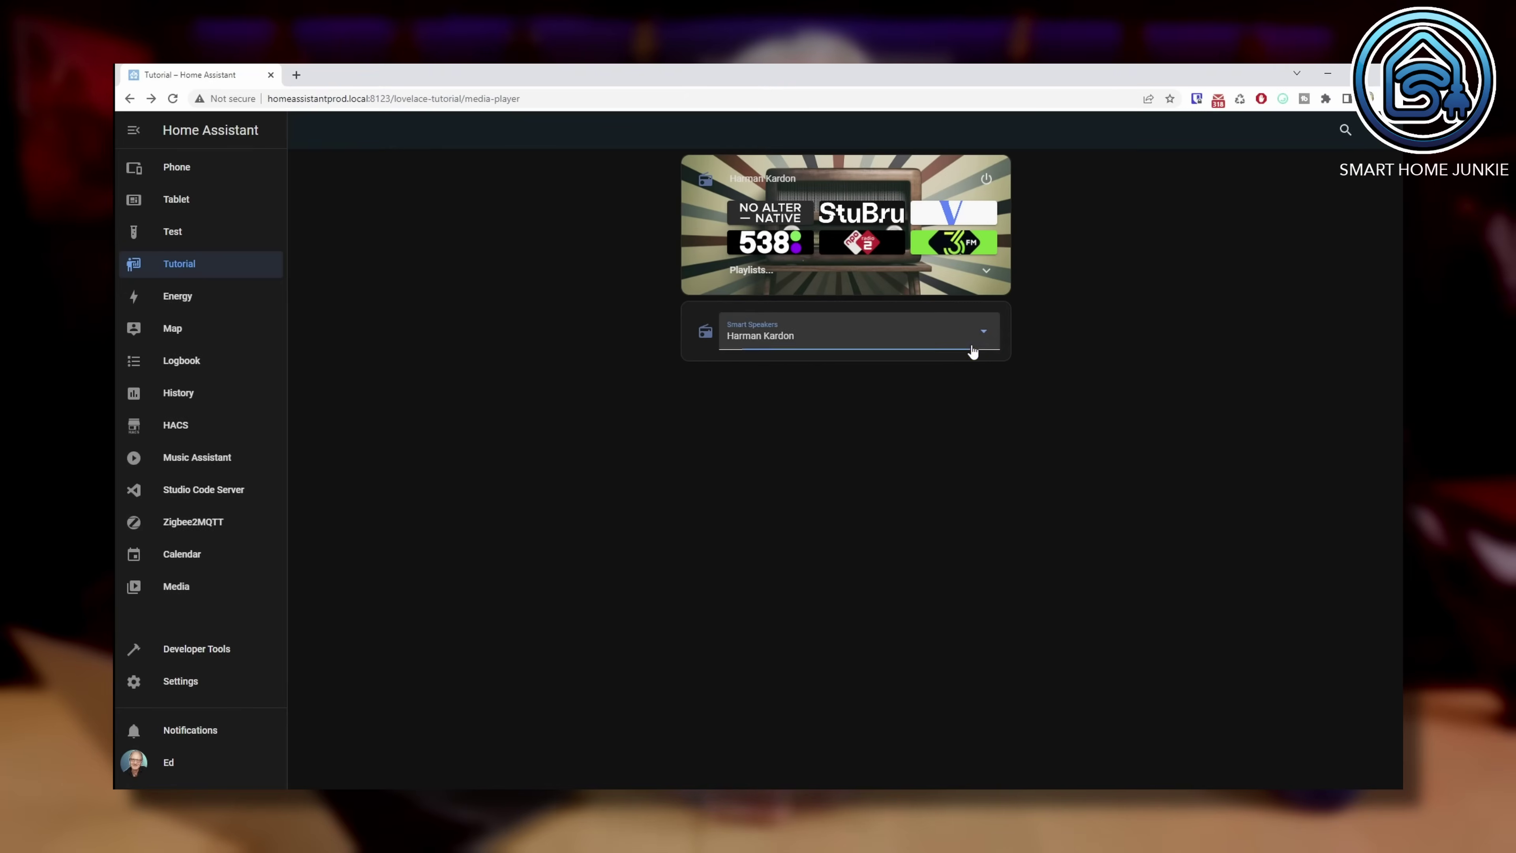
pyautogui.click(971, 342)
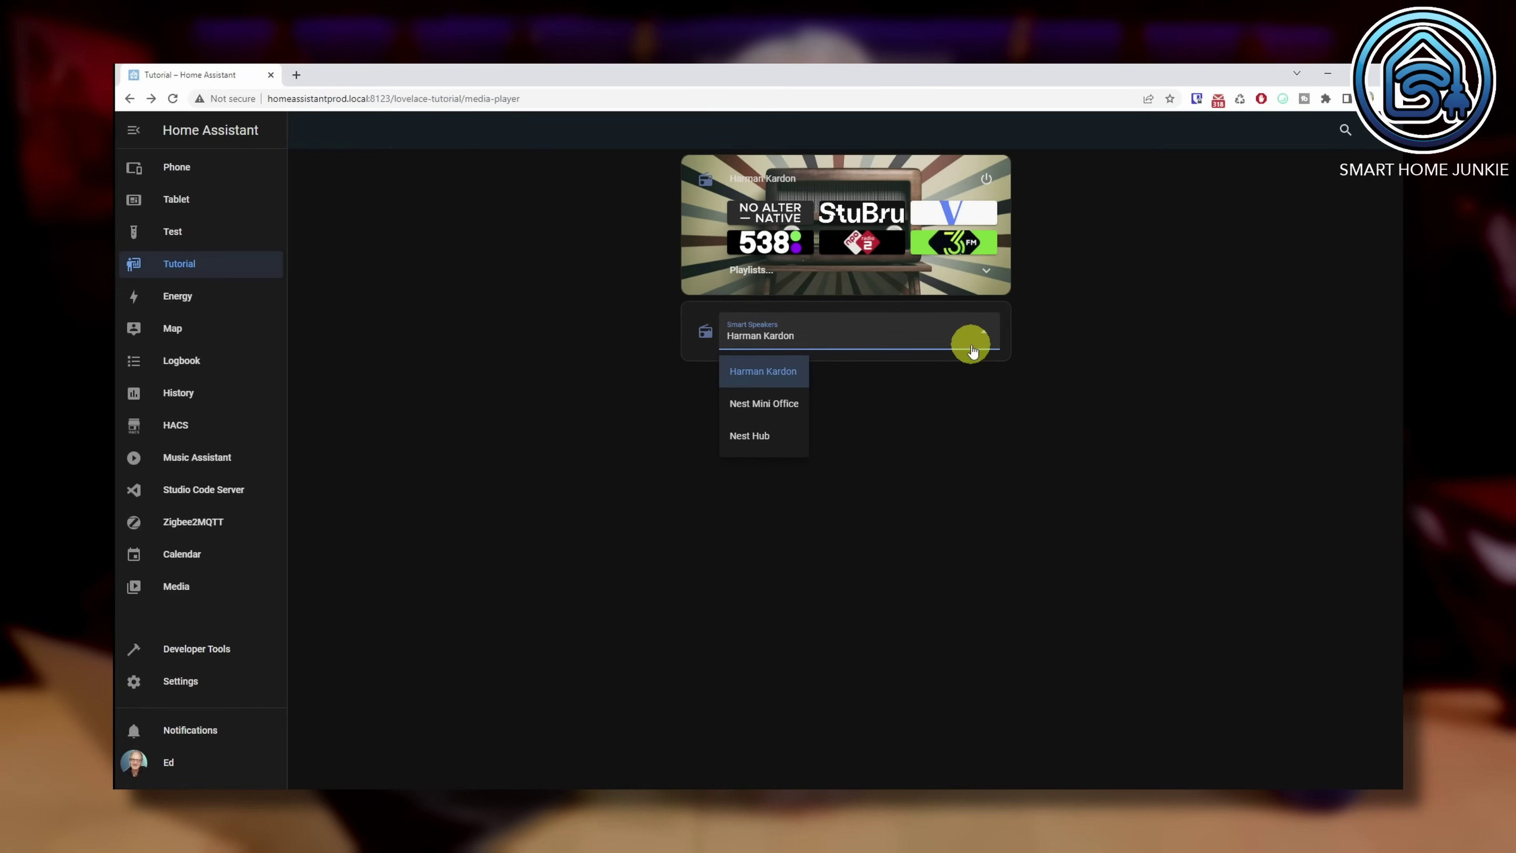
pyautogui.click(764, 404)
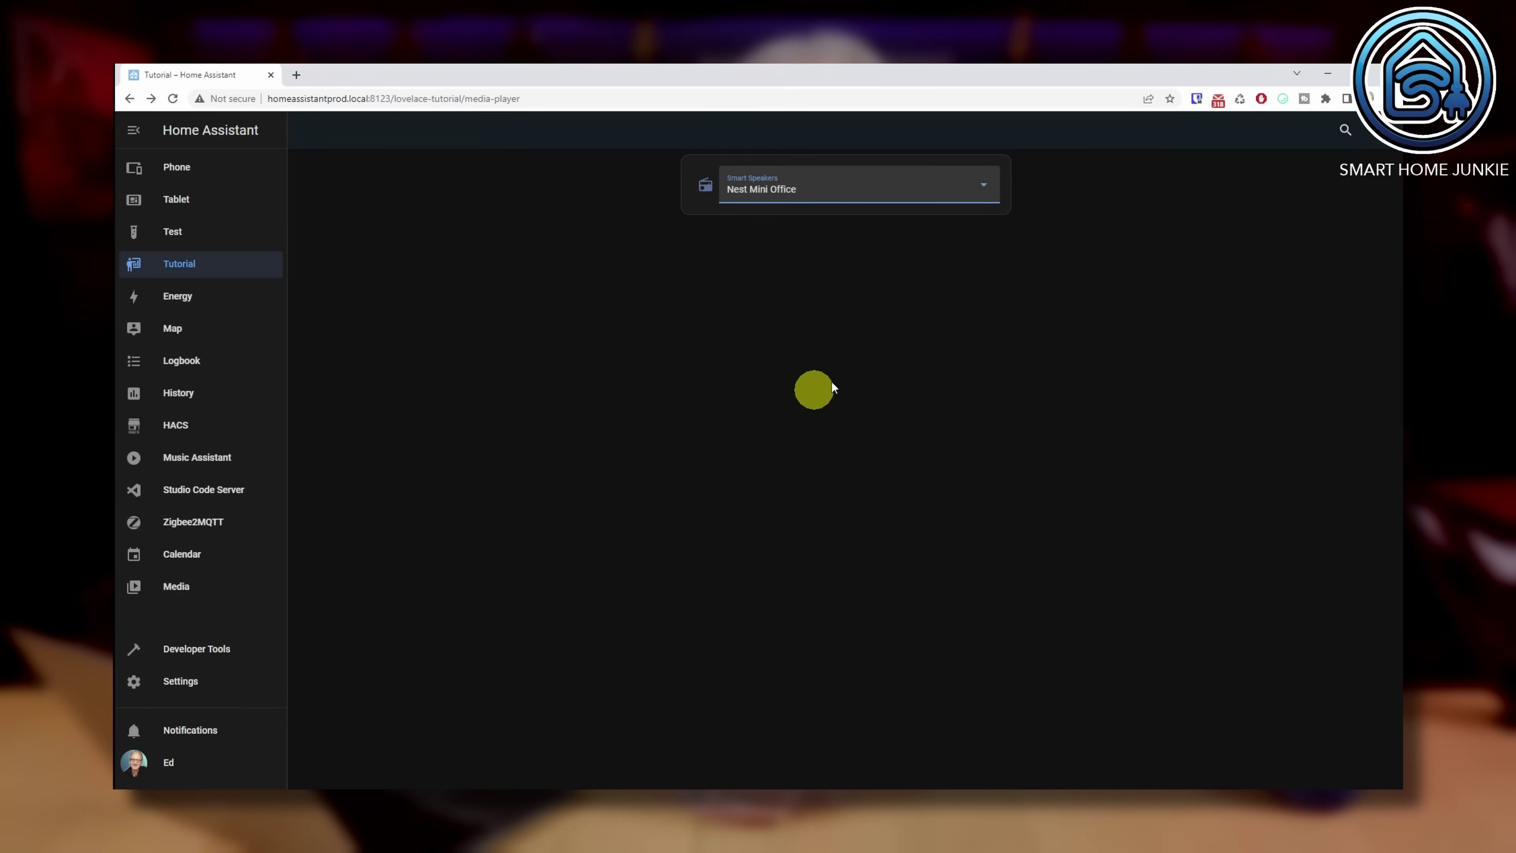
pyautogui.click(984, 188)
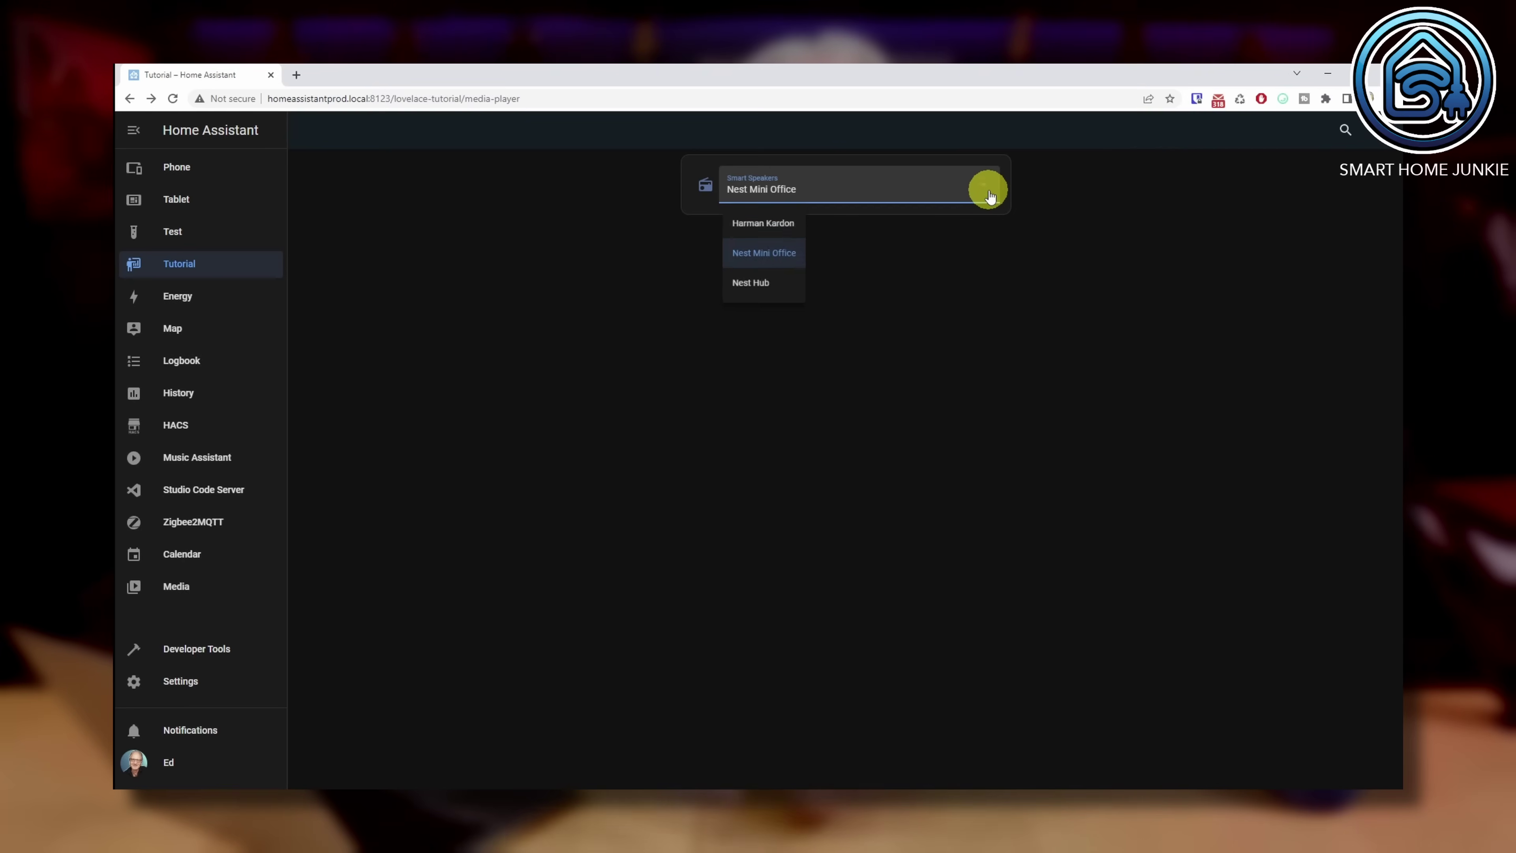
pyautogui.click(768, 227)
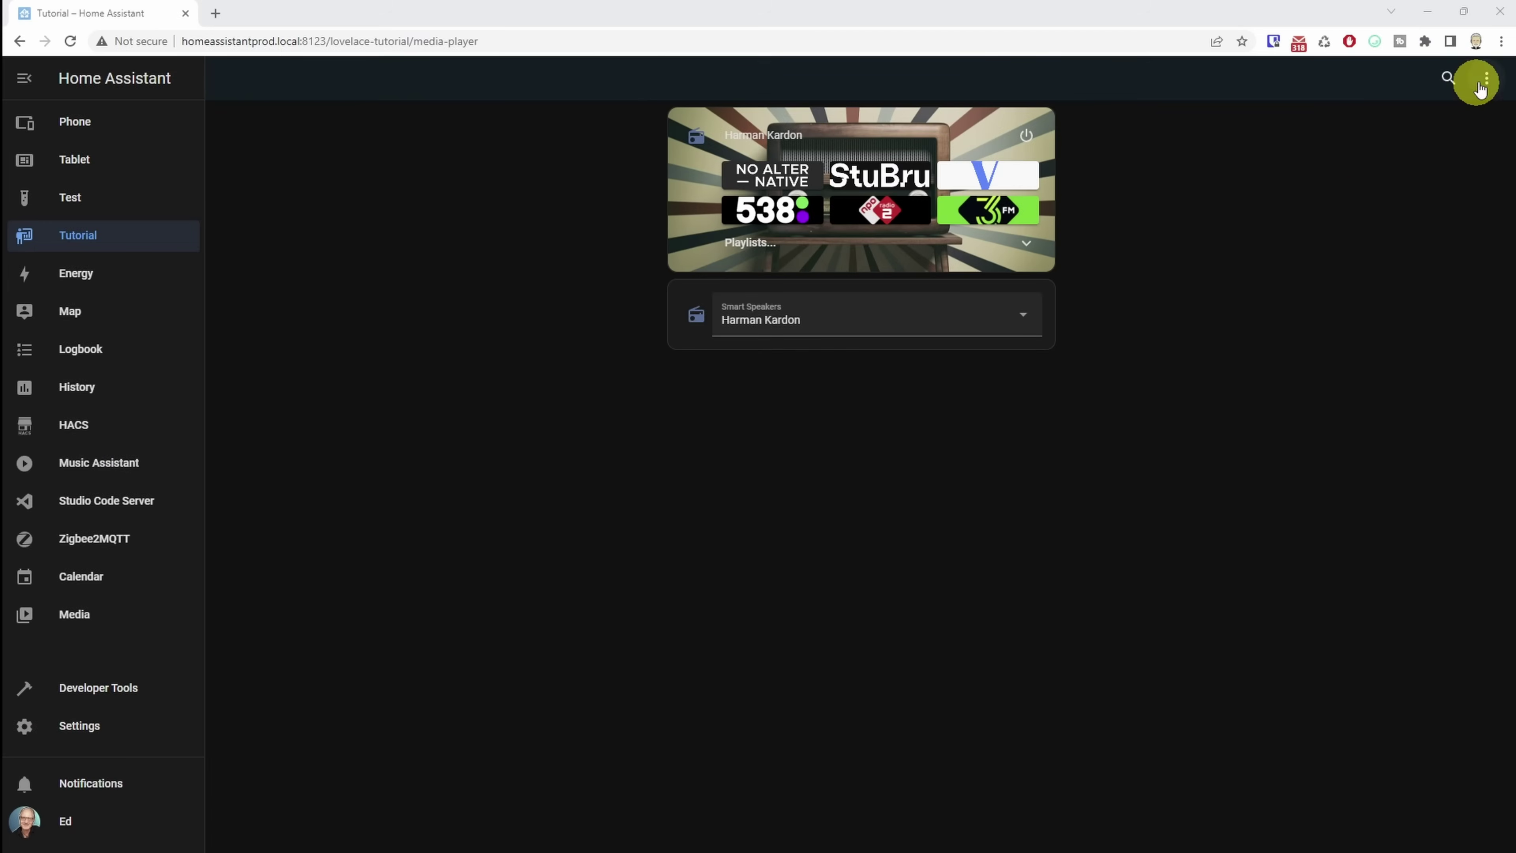
# - Re-enter edit mode, duplicate the Harman Kardon card, and change its condition state to Nest Mini Office
pyautogui.click(1479, 89)
pyautogui.click(1445, 129)
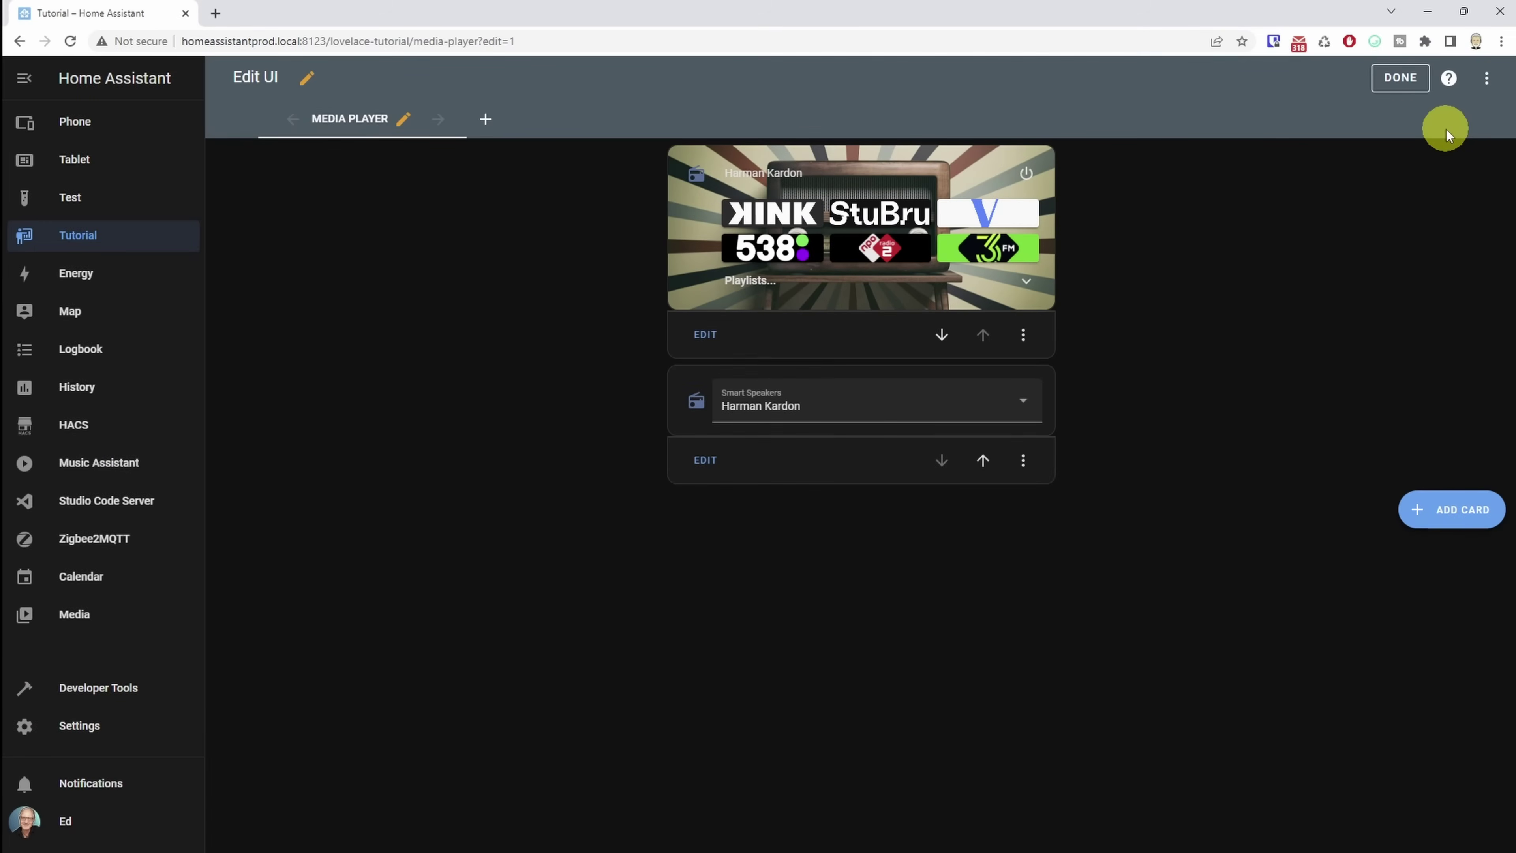
pyautogui.click(1024, 337)
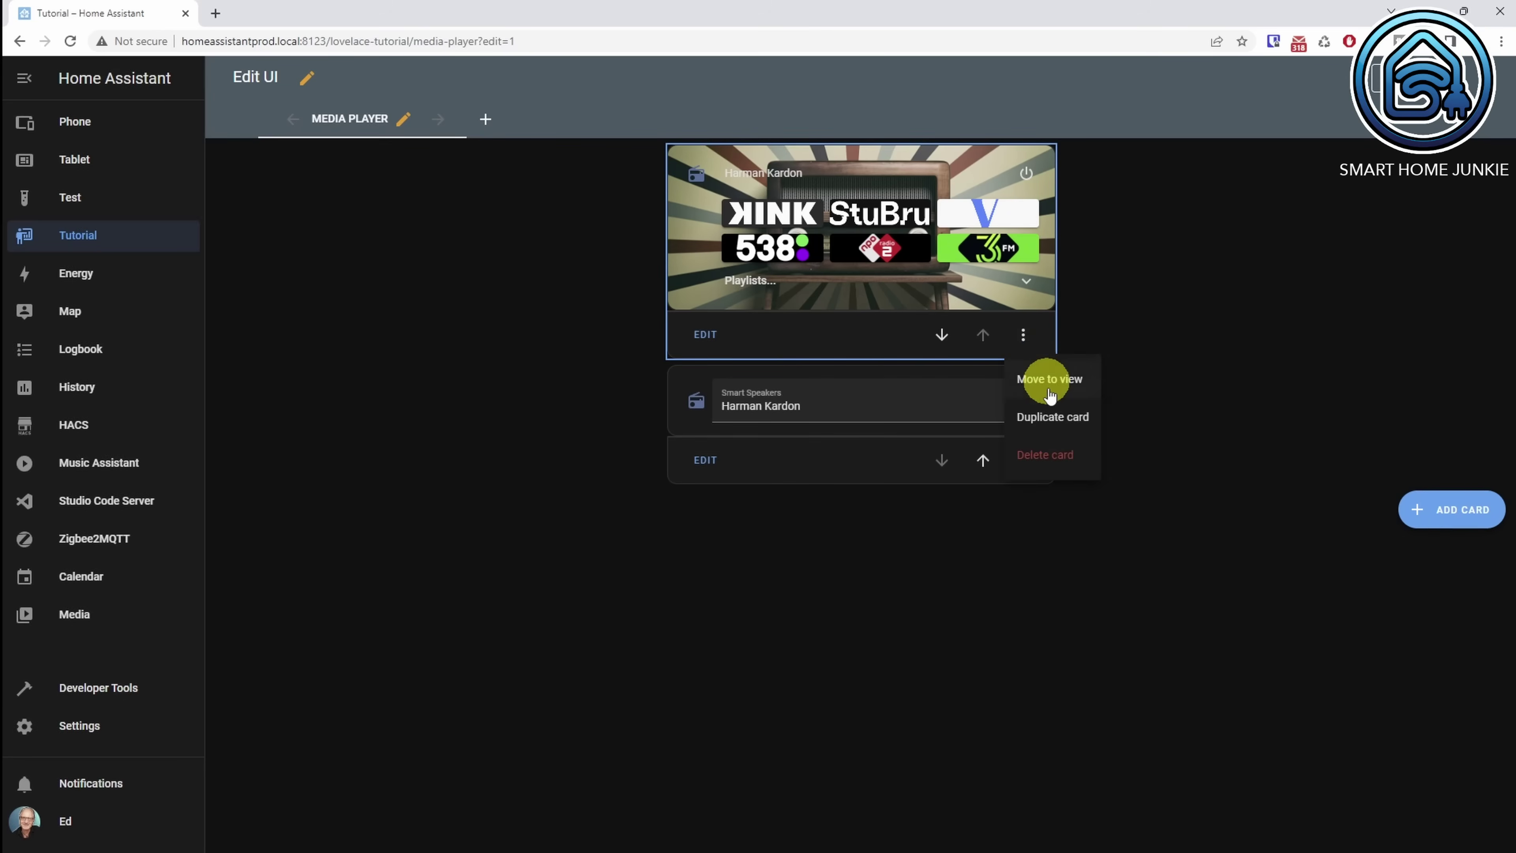
pyautogui.click(1056, 416)
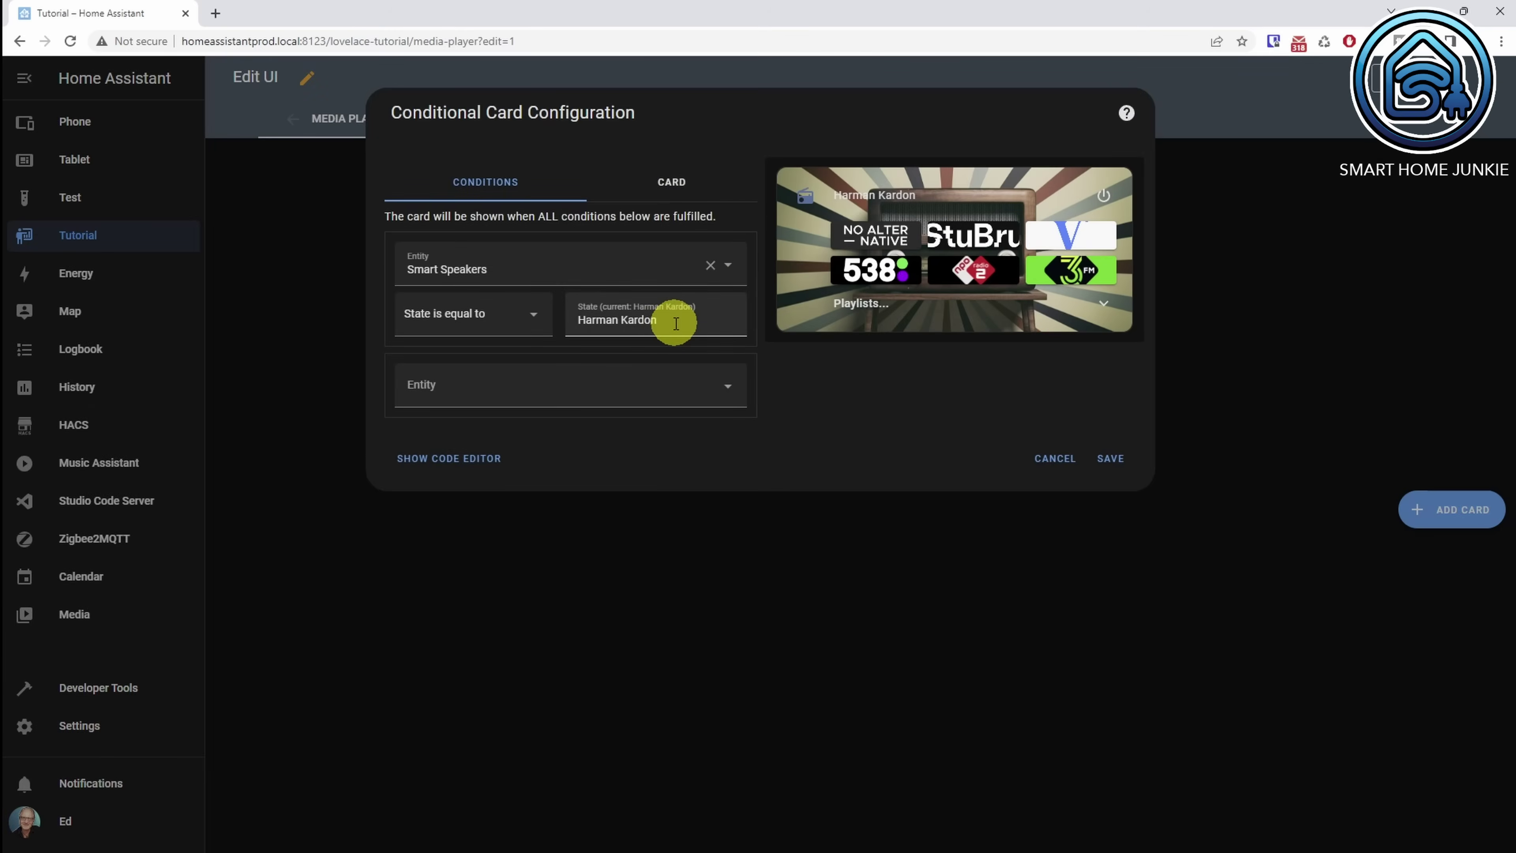
pyautogui.moveTo(675, 323); pyautogui.dragTo(567, 325)
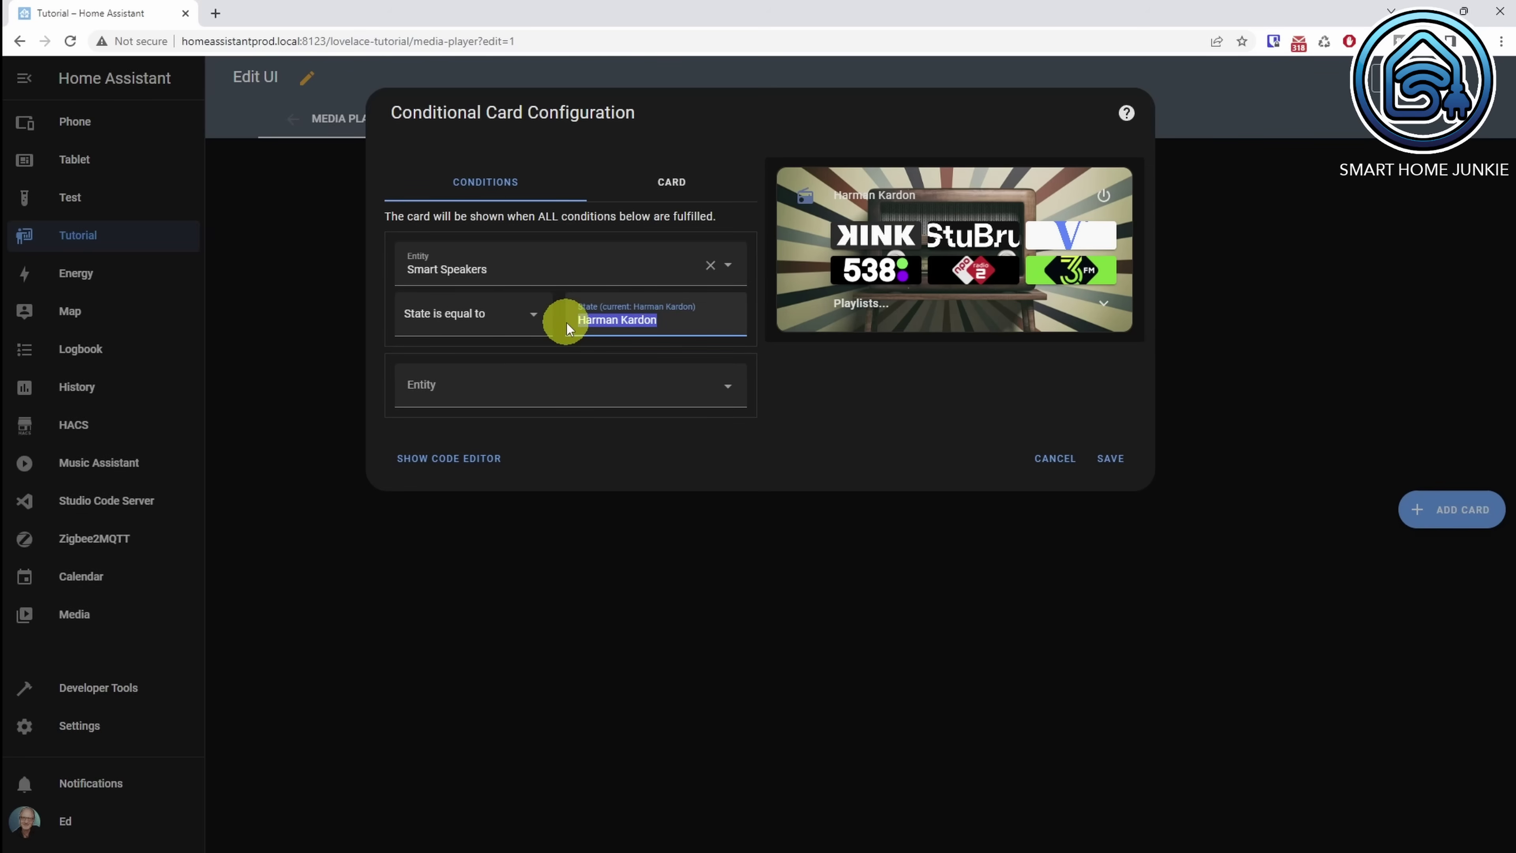
pyautogui.write('Nest')
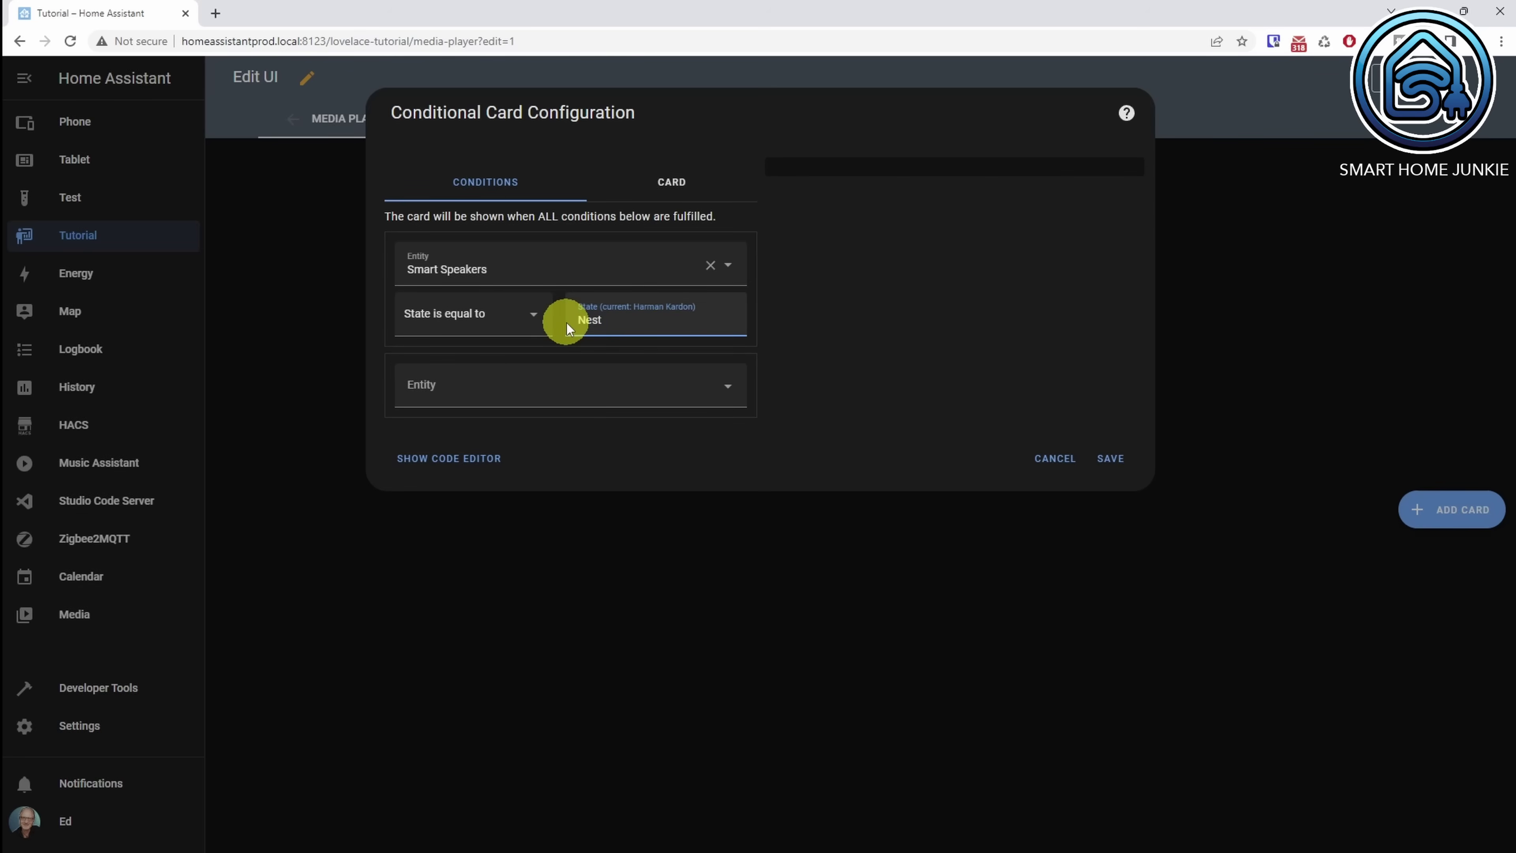
pyautogui.write(' Mini Office')
# - Set the inner card's entity to media_player.googlehome1277 and switch to the code editor
pyautogui.click(678, 190)
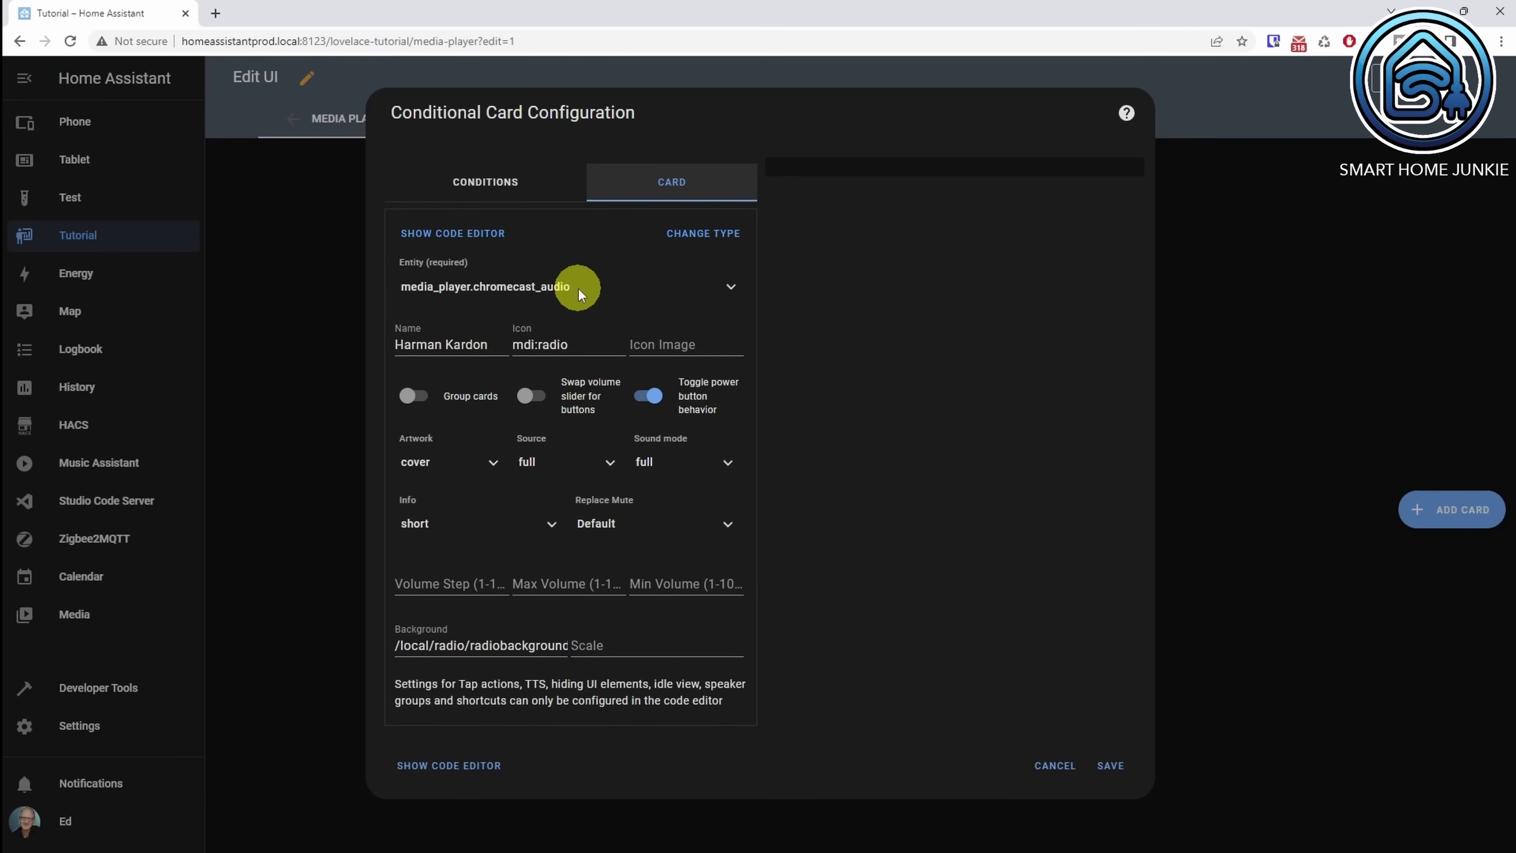
pyautogui.click(592, 291)
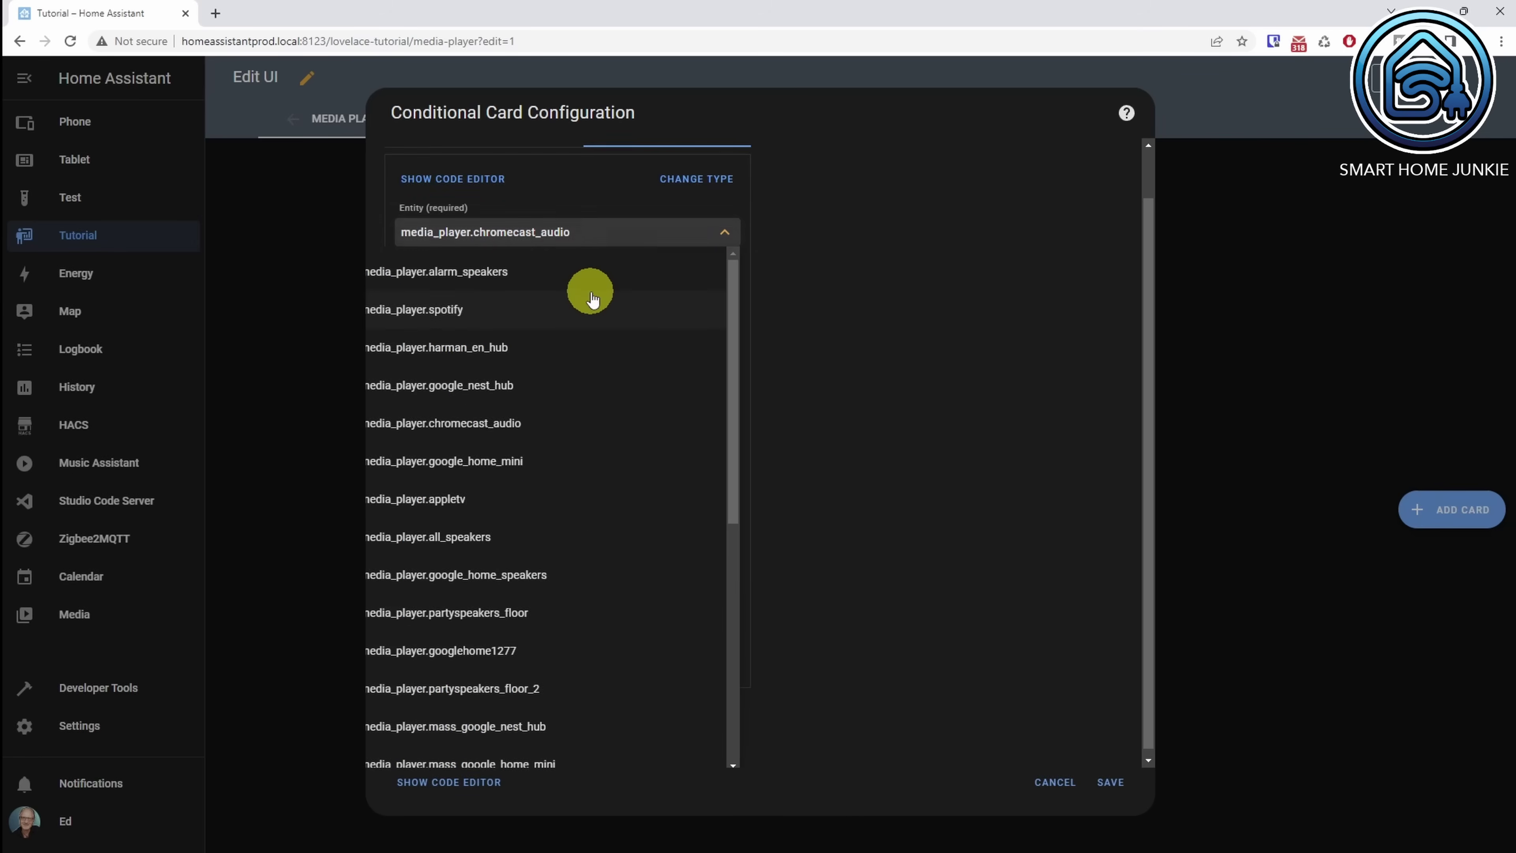
pyautogui.click(471, 667)
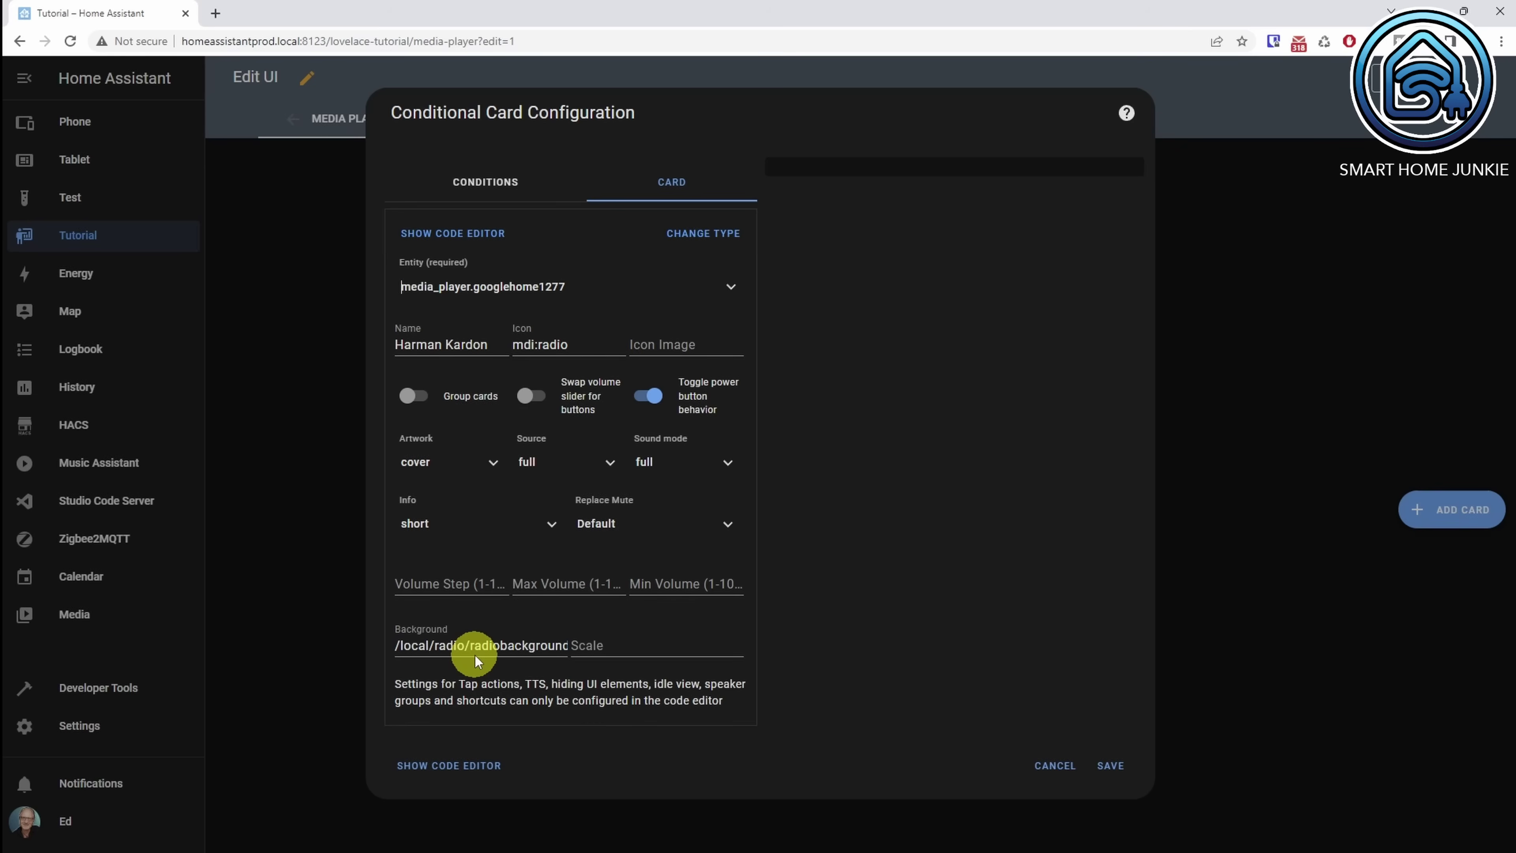
pyautogui.click(491, 234)
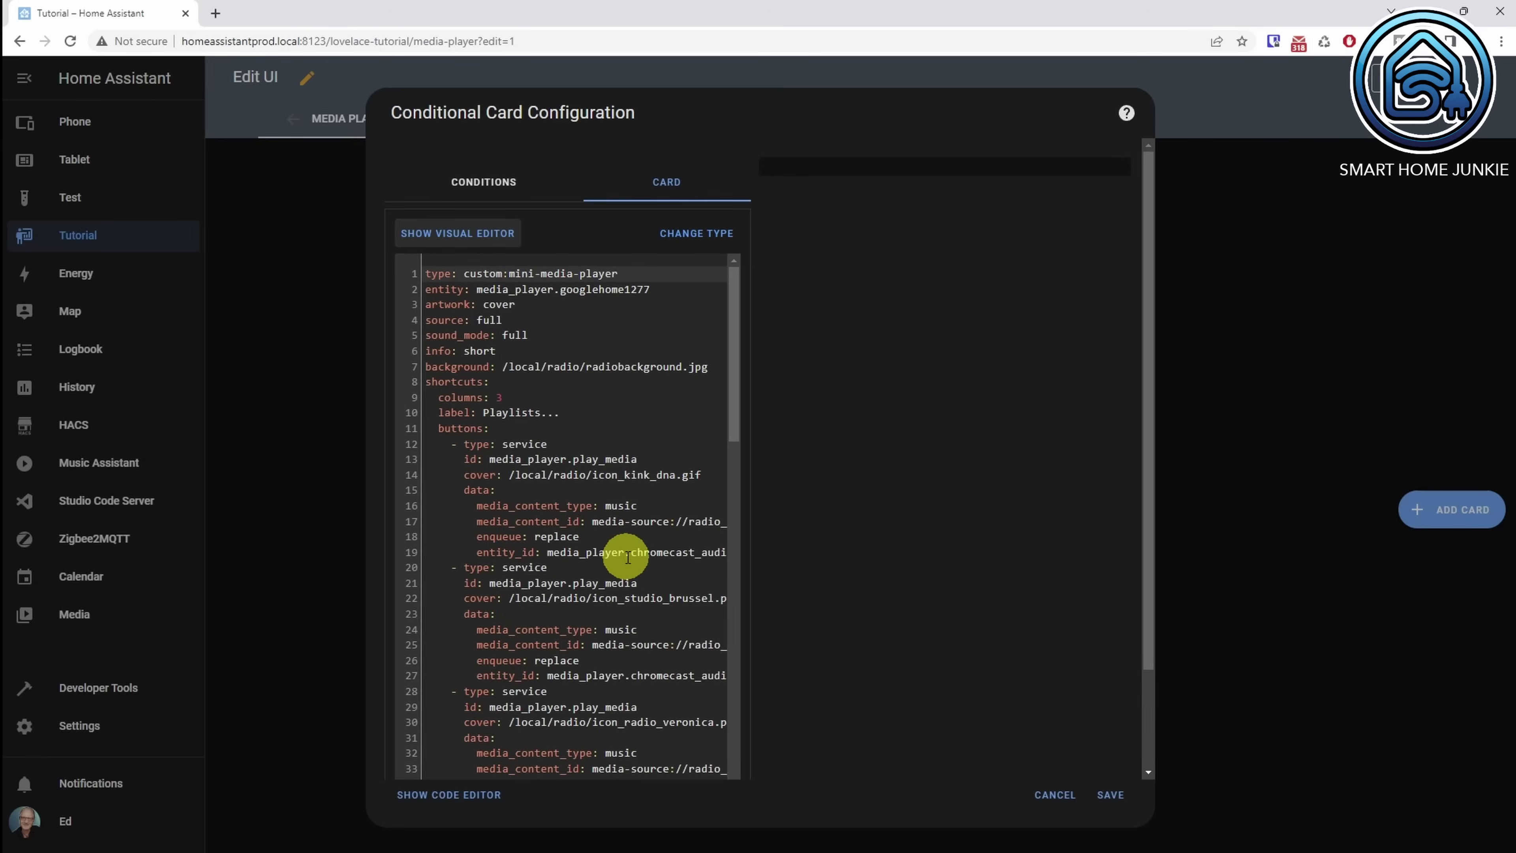
# - Replace the chromecast_audio entity_id on lines 19, 27 and 35 with googlehome1277
pyautogui.moveTo(627, 557); pyautogui.dragTo(735, 559)
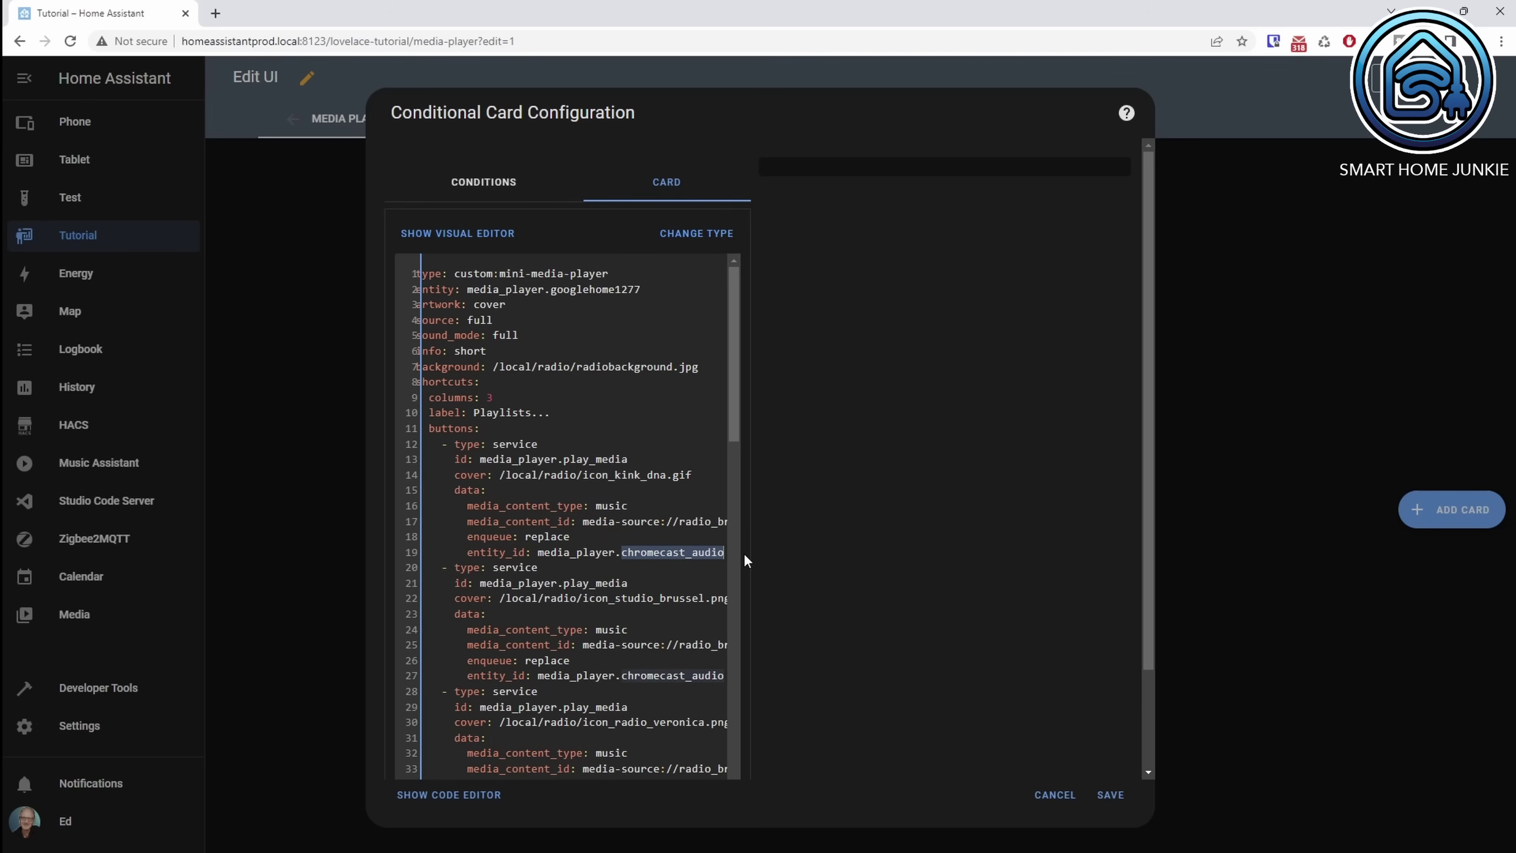
pyautogui.write('g')
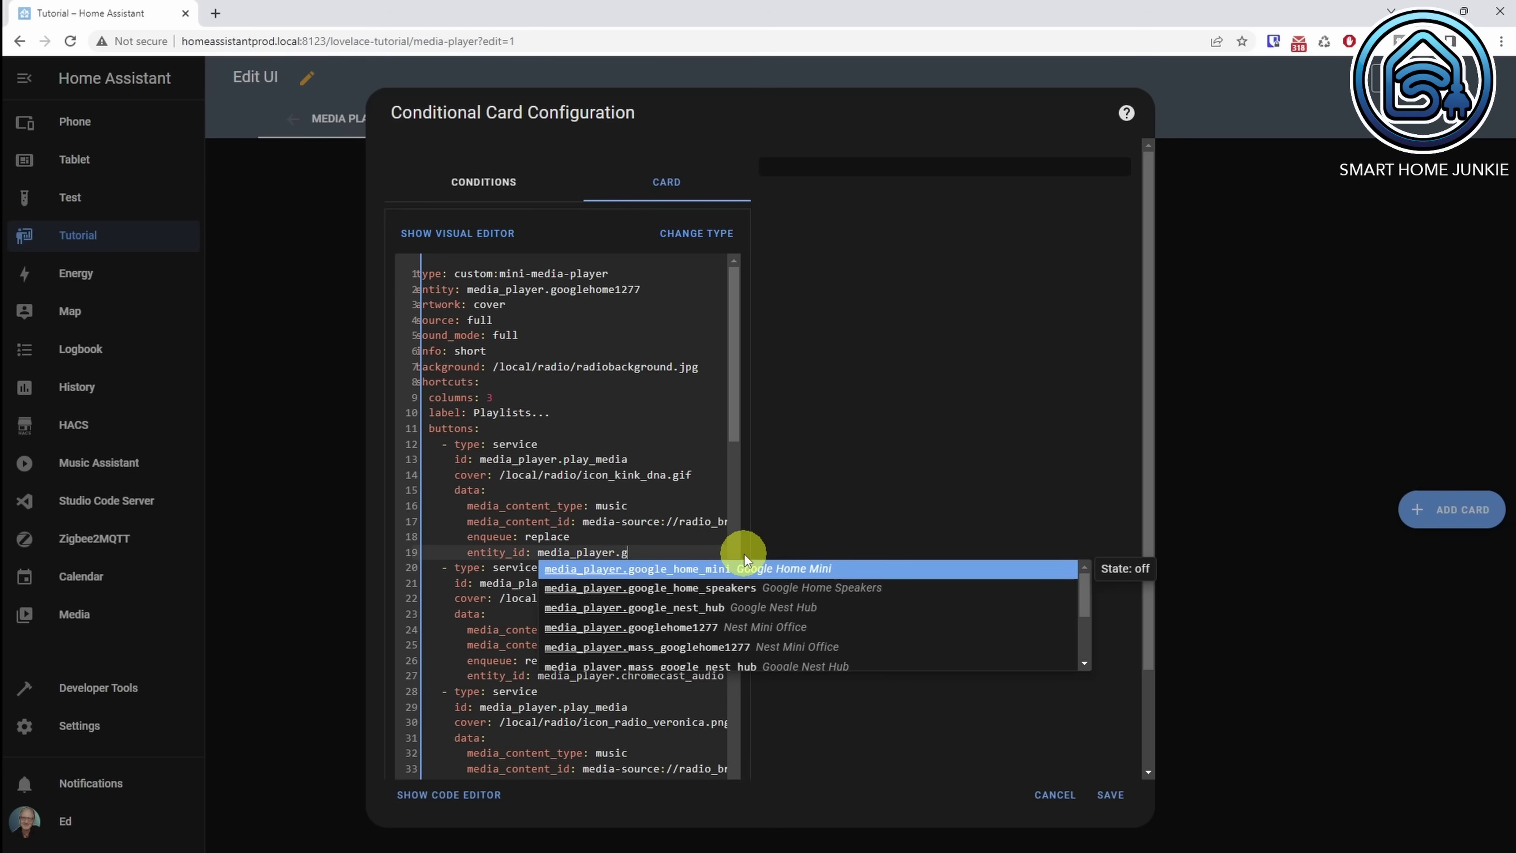
pyautogui.write('ooglehome')
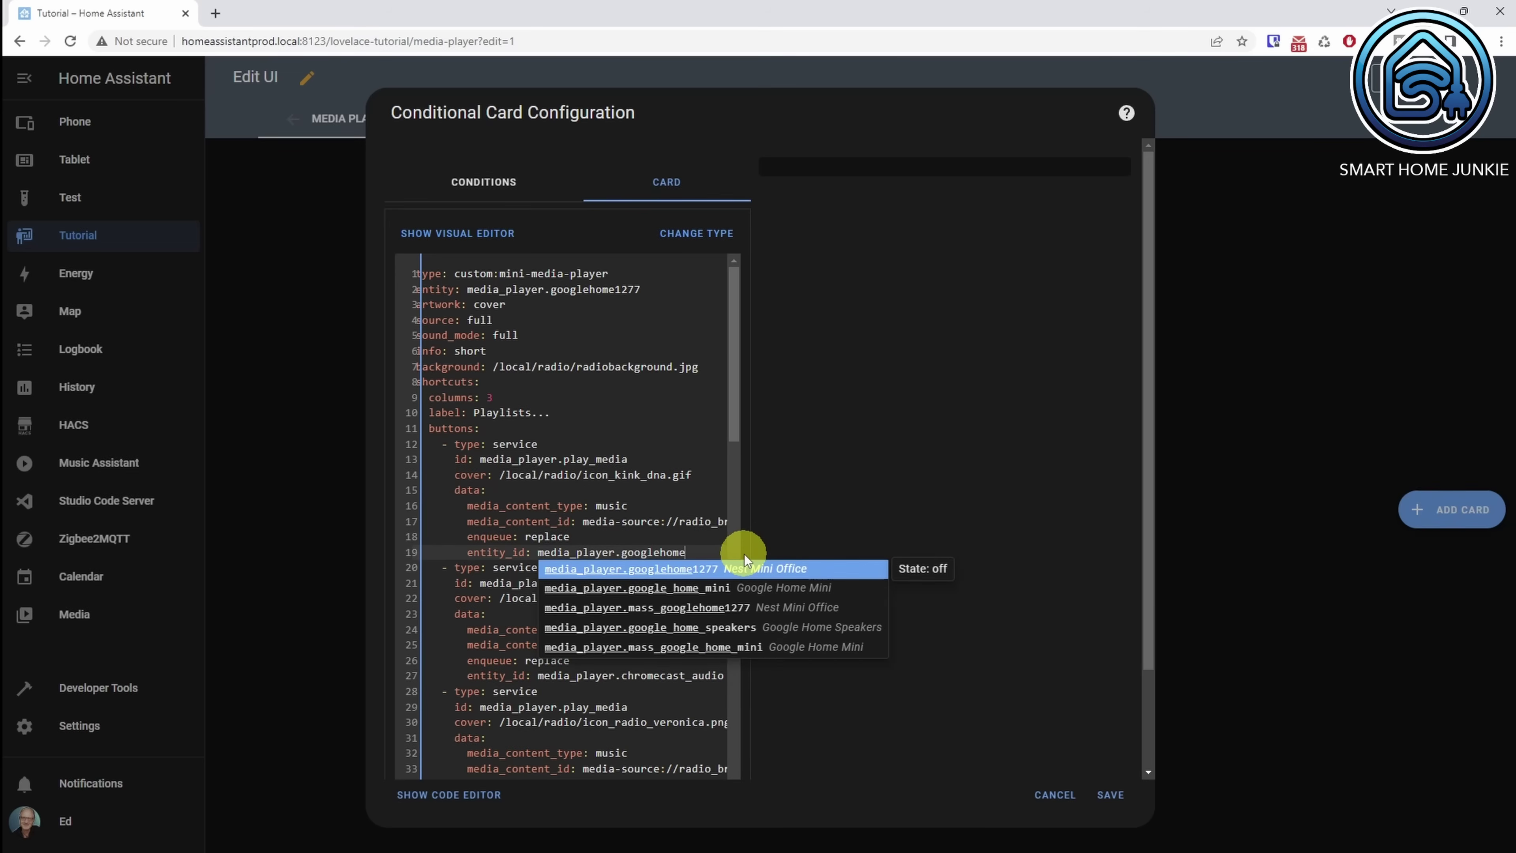
pyautogui.click(711, 571)
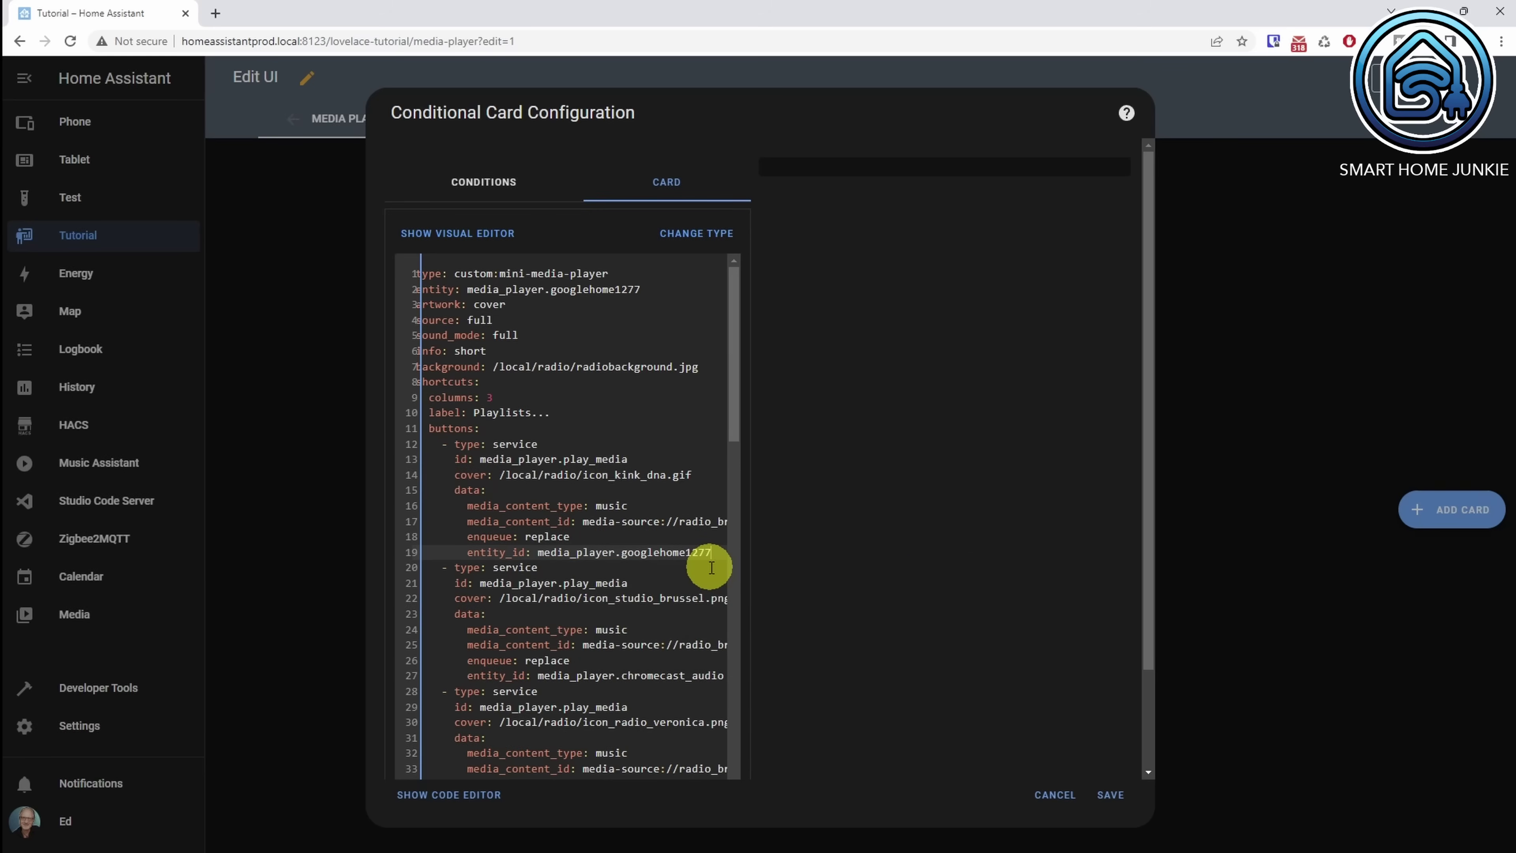
pyautogui.scroll(-3, 711, 568)
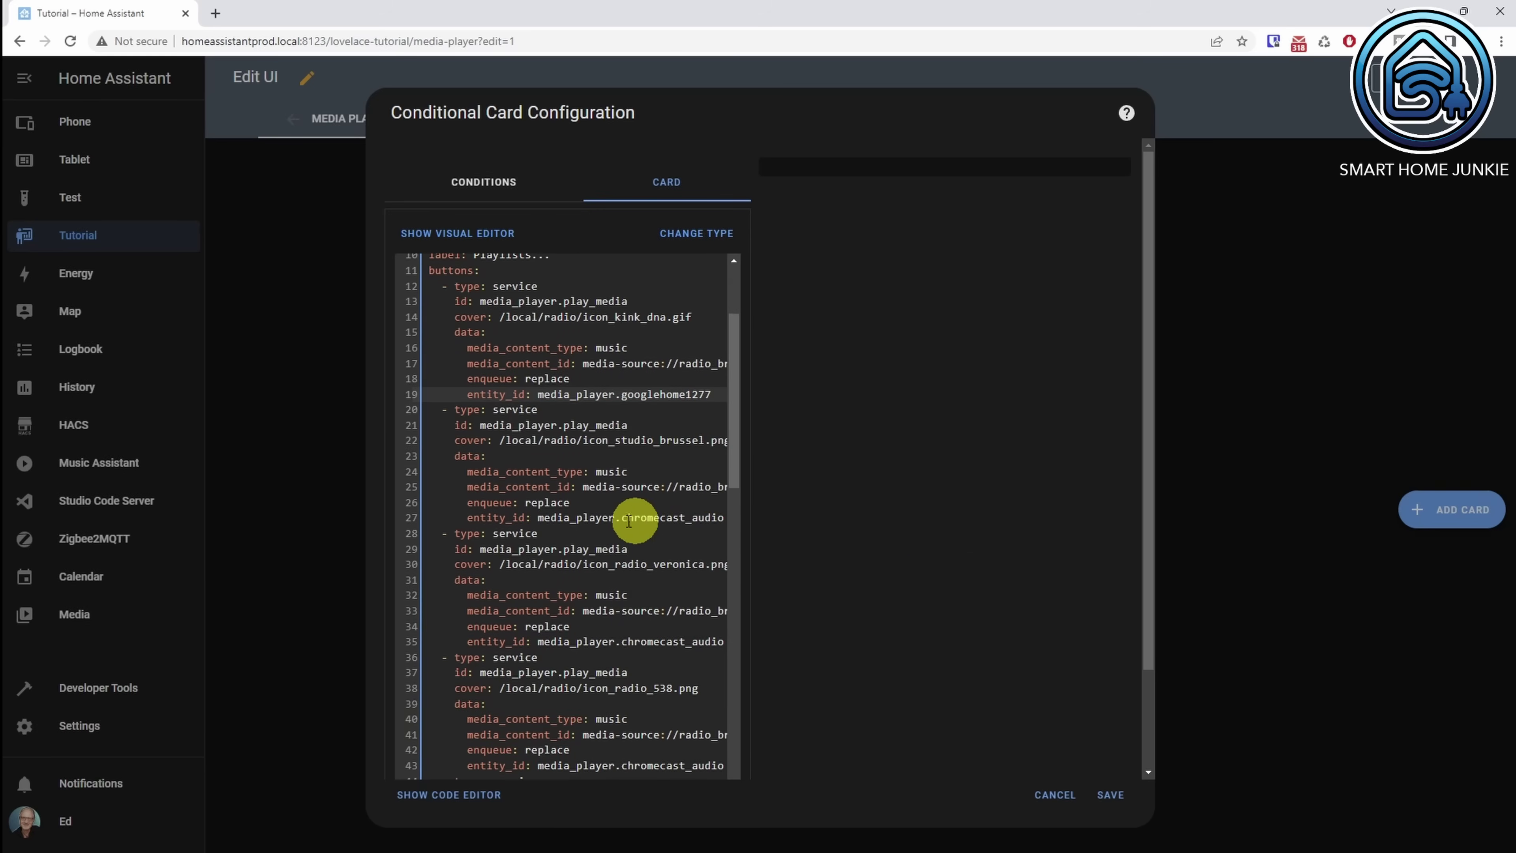
pyautogui.moveTo(621, 518); pyautogui.dragTo(746, 528)
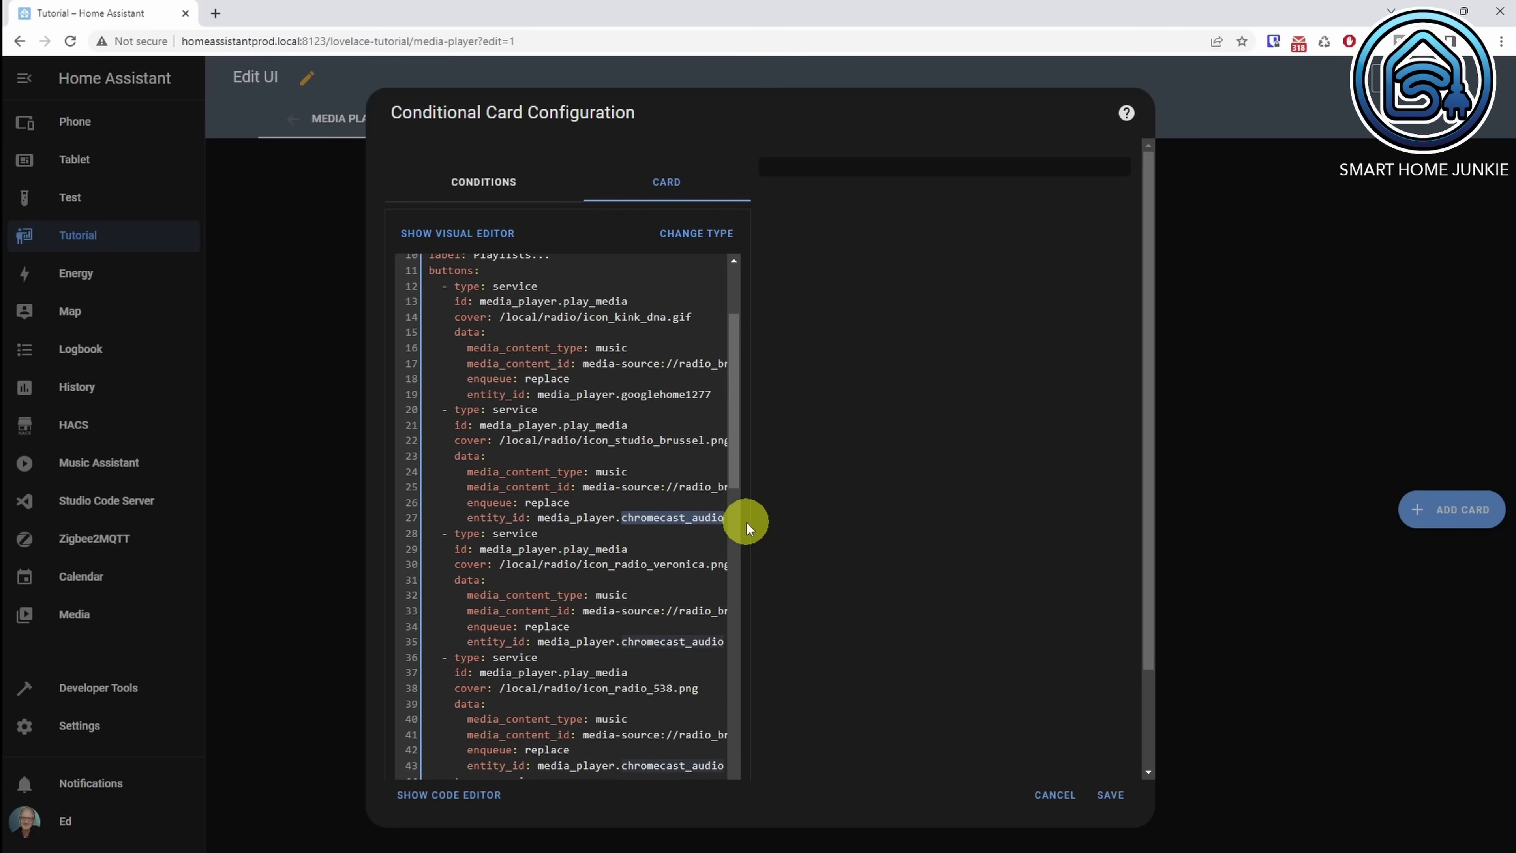
pyautogui.write('gg')
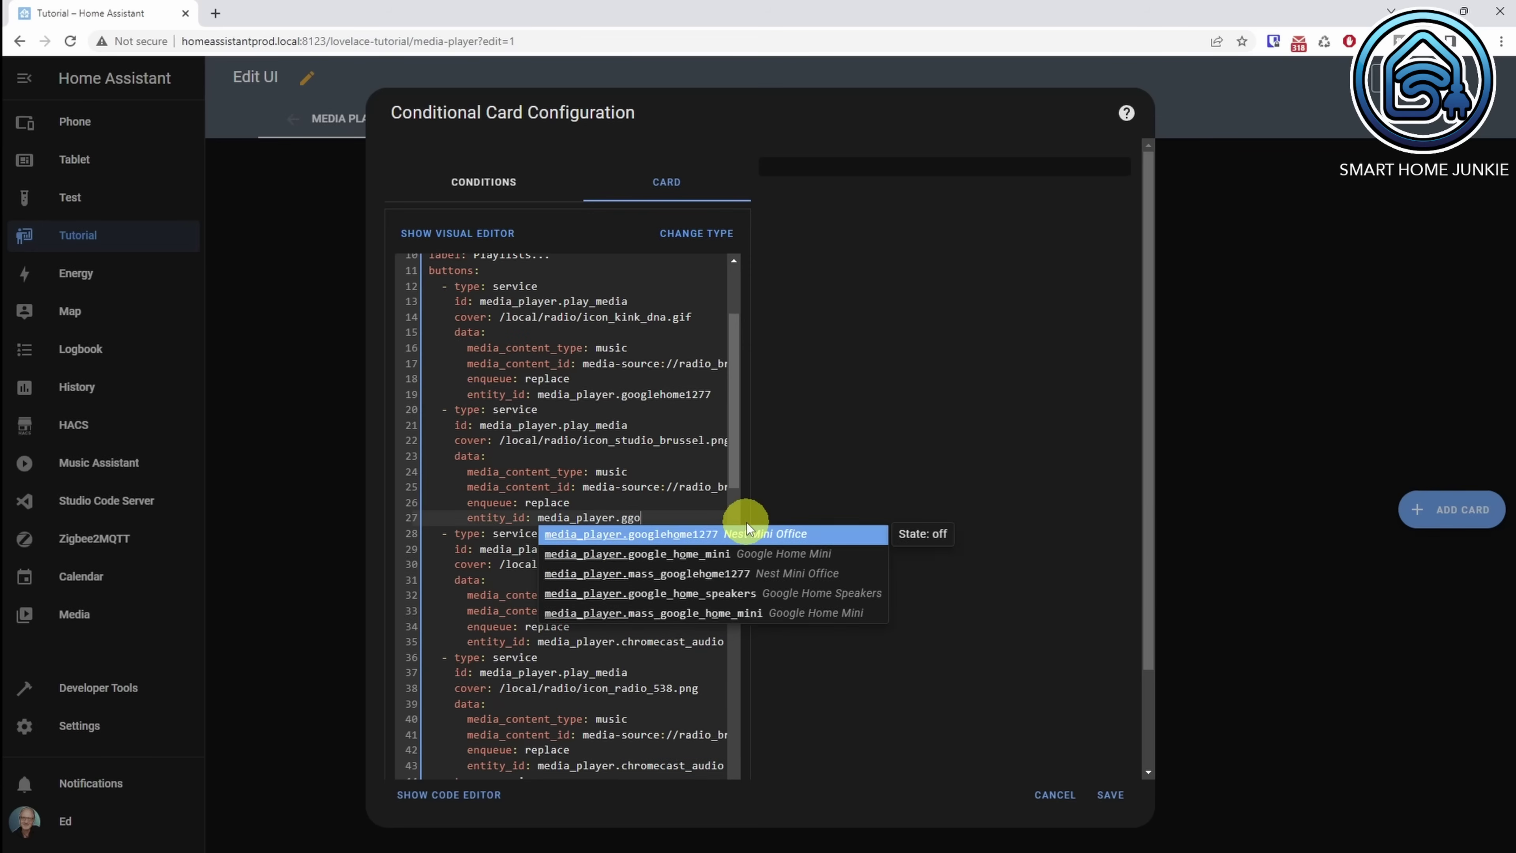
pyautogui.click(712, 533)
pyautogui.moveTo(622, 518); pyautogui.dragTo(721, 524)
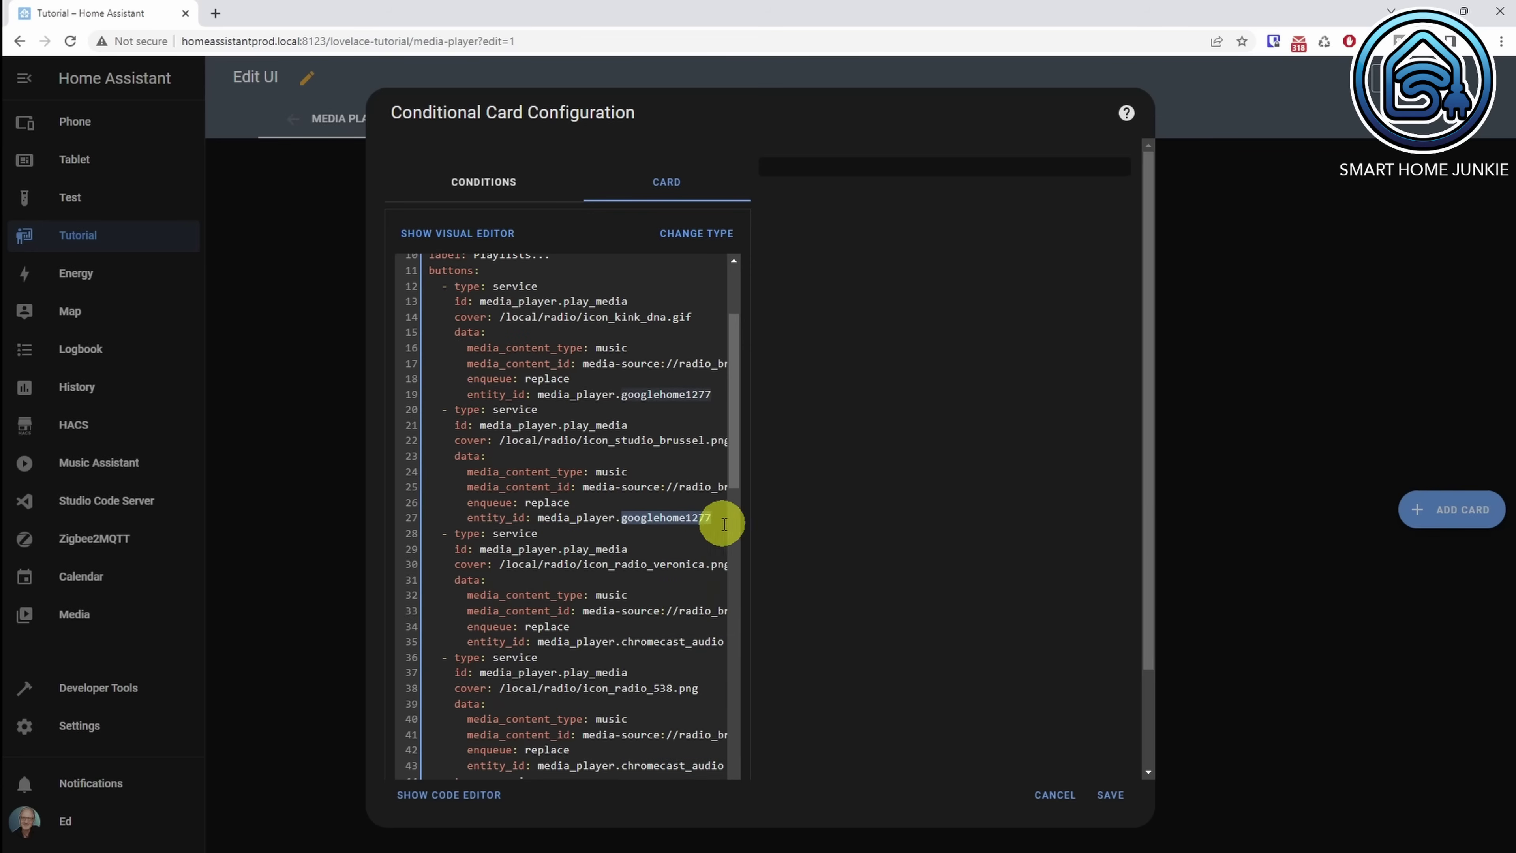
pyautogui.hotkey('ctrl', 'c')
pyautogui.moveTo(621, 641); pyautogui.dragTo(738, 644)
pyautogui.hotkey('ctrl', 'v')
# - Replace the remaining entity_ids through line 113 with googlehome1277 and rename the card Nest Mini Office
pyautogui.scroll(-5, 620, 530)
pyautogui.doubleClick(619, 529)
pyautogui.hotkey('ctrl', 'v')
pyautogui.scroll(-3, 656, 556)
pyautogui.moveTo(622, 576); pyautogui.dragTo(751, 575)
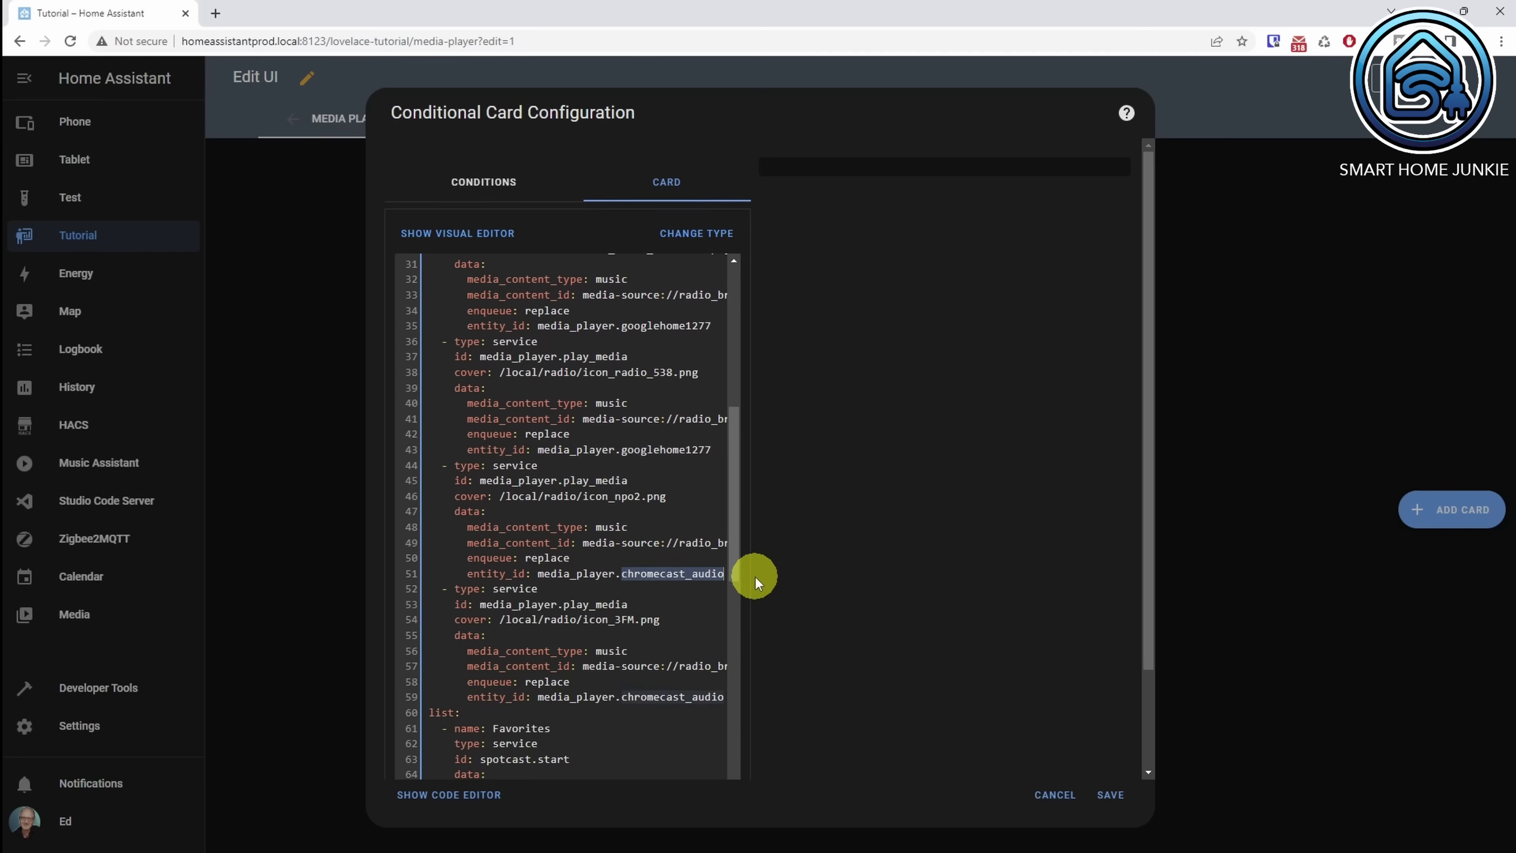
pyautogui.hotkey('ctrl', 'v')
pyautogui.moveTo(622, 602); pyautogui.dragTo(734, 602)
pyautogui.hotkey('ctrl', 'v')
pyautogui.scroll(-5, 680, 556)
pyautogui.moveTo(622, 474); pyautogui.dragTo(740, 474)
pyautogui.hotkey('ctrl', 'v')
pyautogui.moveTo(622, 598); pyautogui.dragTo(737, 600)
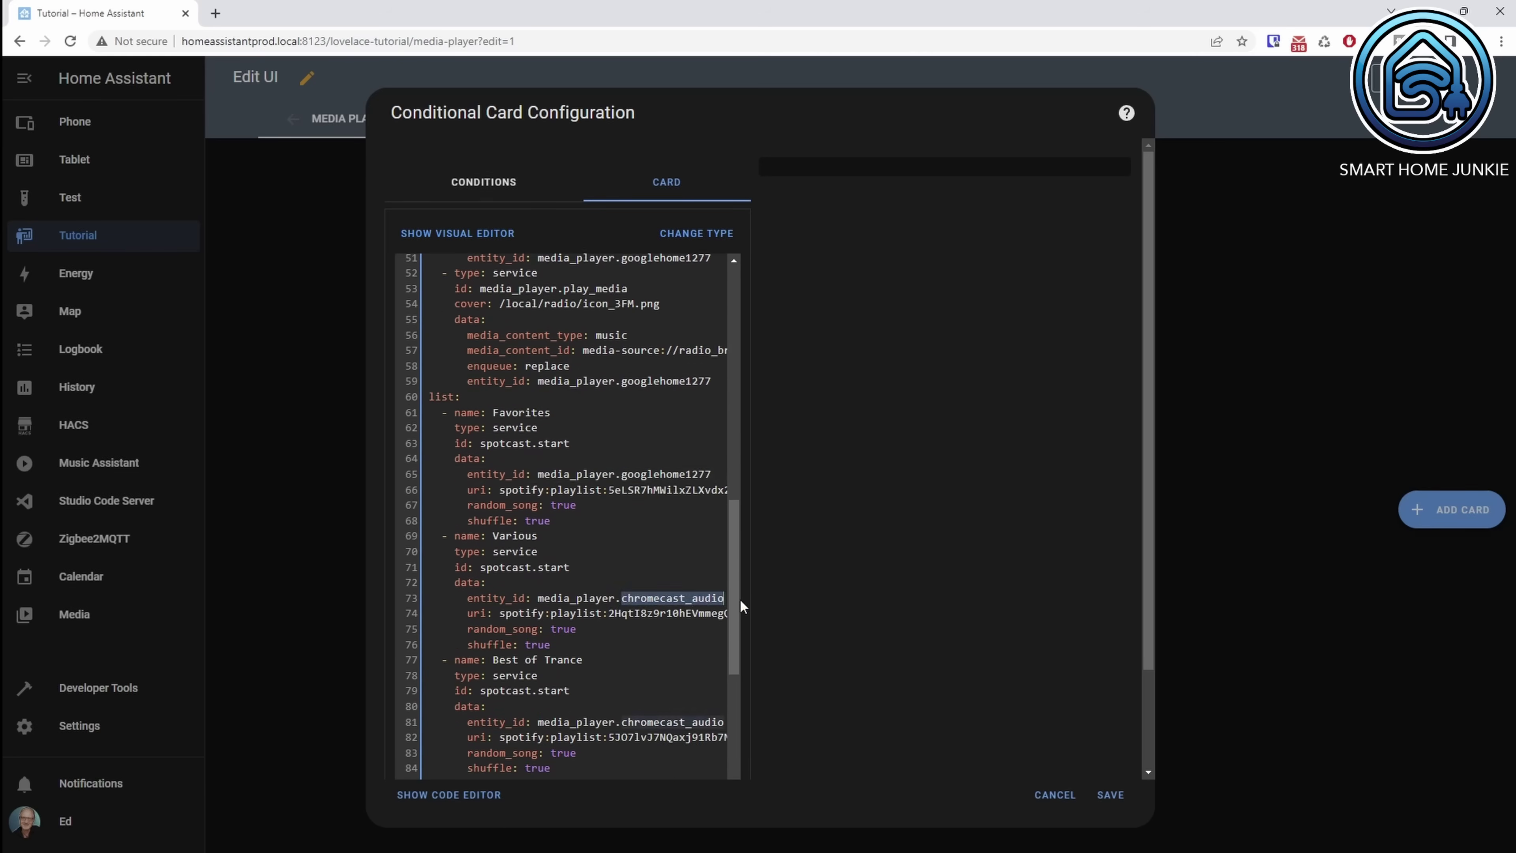
pyautogui.hotkey('ctrl', 'v')
pyautogui.scroll(-3, 656, 591)
pyautogui.doubleClick(626, 568)
pyautogui.hotkey('ctrl', 'v')
pyautogui.scroll(-3, 636, 549)
pyautogui.doubleClick(639, 530)
pyautogui.hotkey('ctrl', 'v')
pyautogui.scroll(-3, 651, 525)
pyautogui.moveTo(622, 445); pyautogui.dragTo(719, 445)
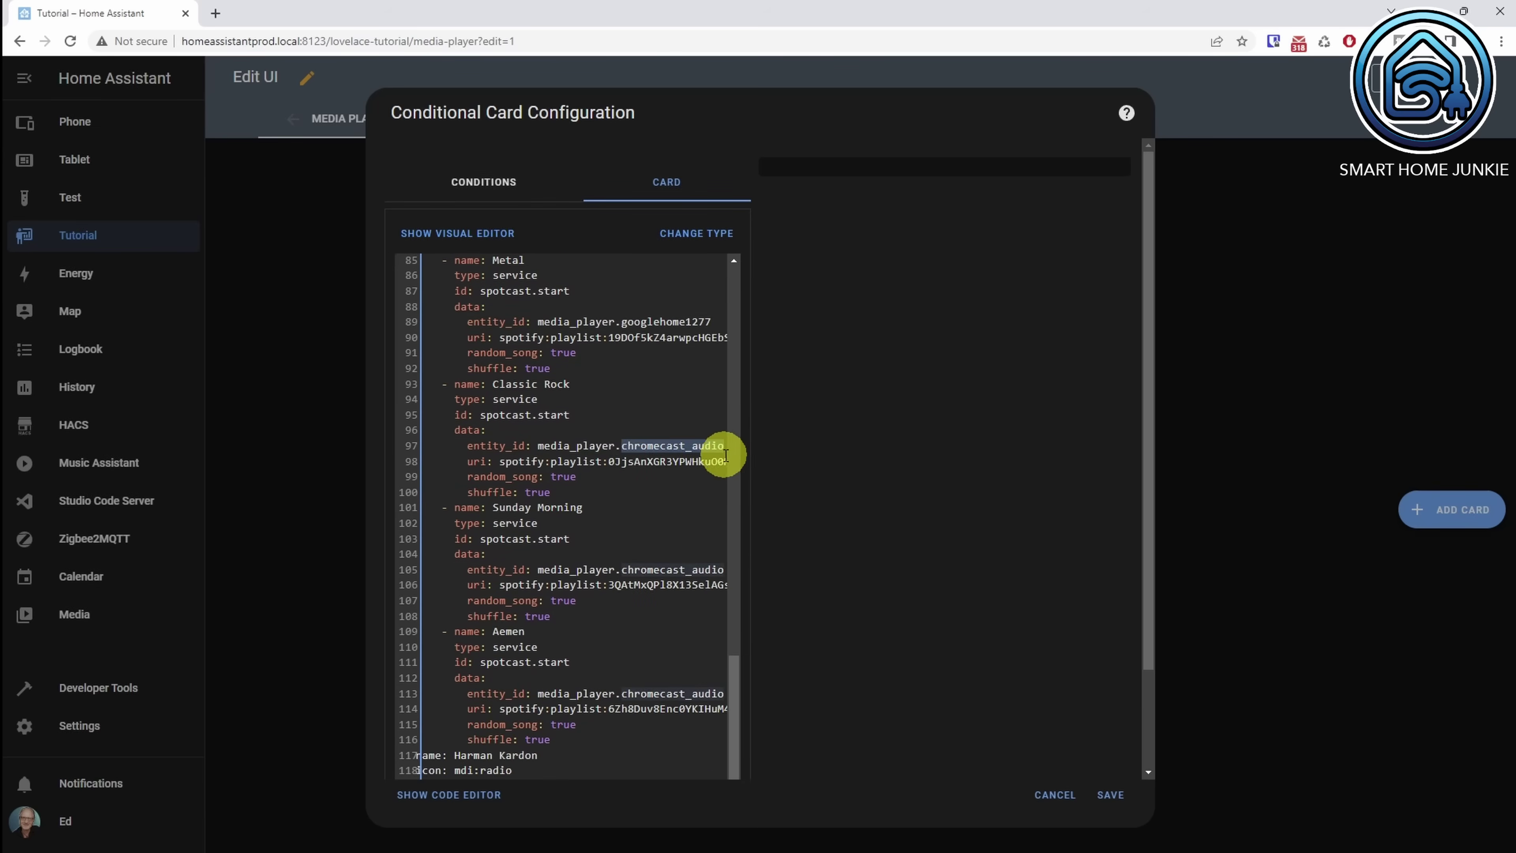
pyautogui.hotkey('ctrl', 'v')
pyautogui.moveTo(622, 571); pyautogui.dragTo(728, 573)
pyautogui.hotkey('ctrl', 'v')
pyautogui.doubleClick(668, 693)
pyautogui.hotkey('ctrl', 'v')
pyautogui.scroll(-2, 602, 616)
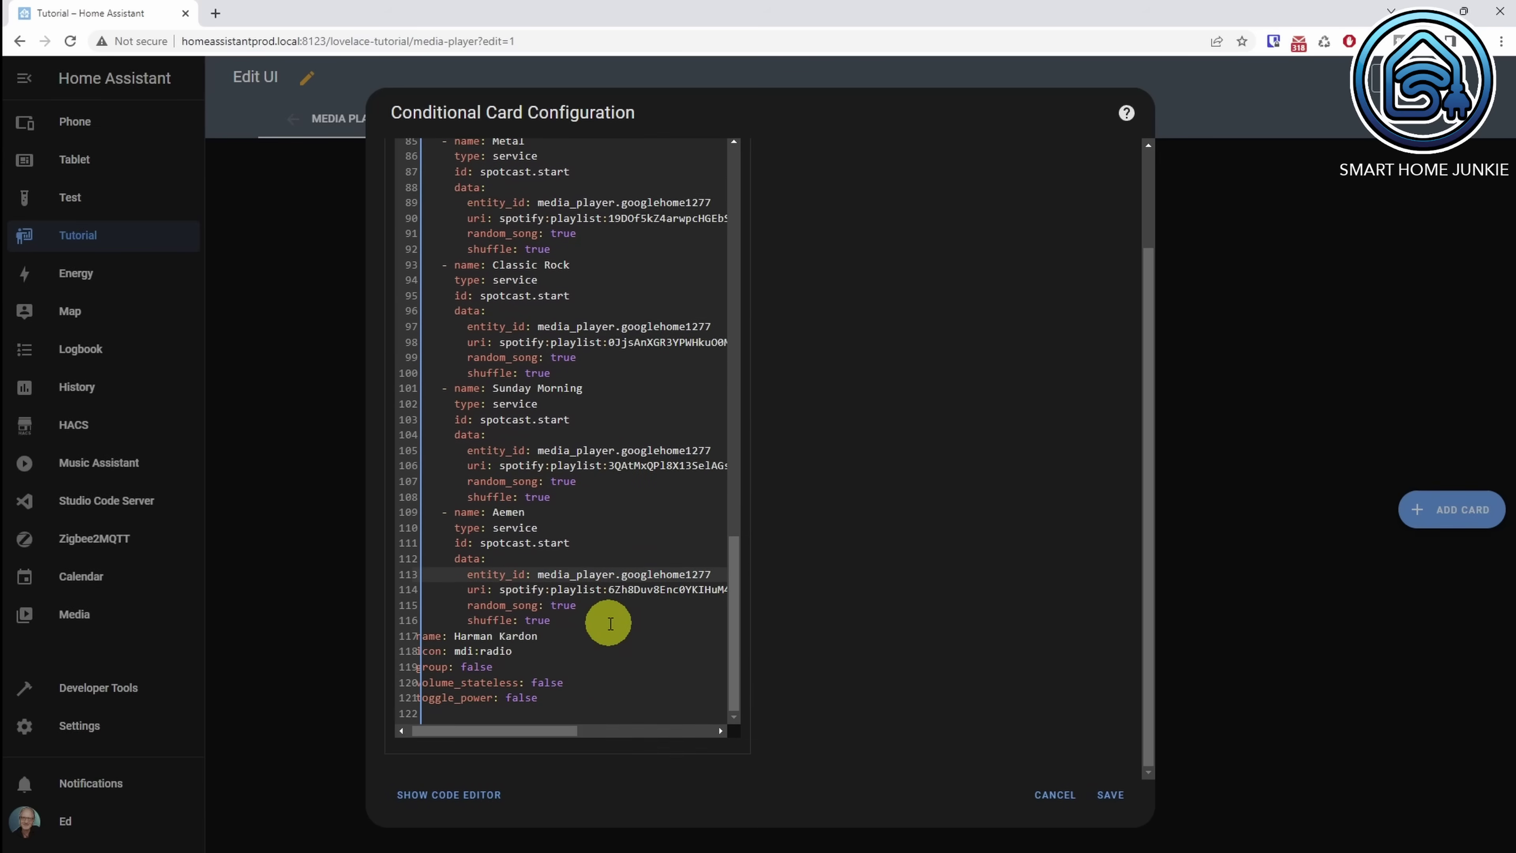
pyautogui.moveTo(456, 639); pyautogui.dragTo(544, 641)
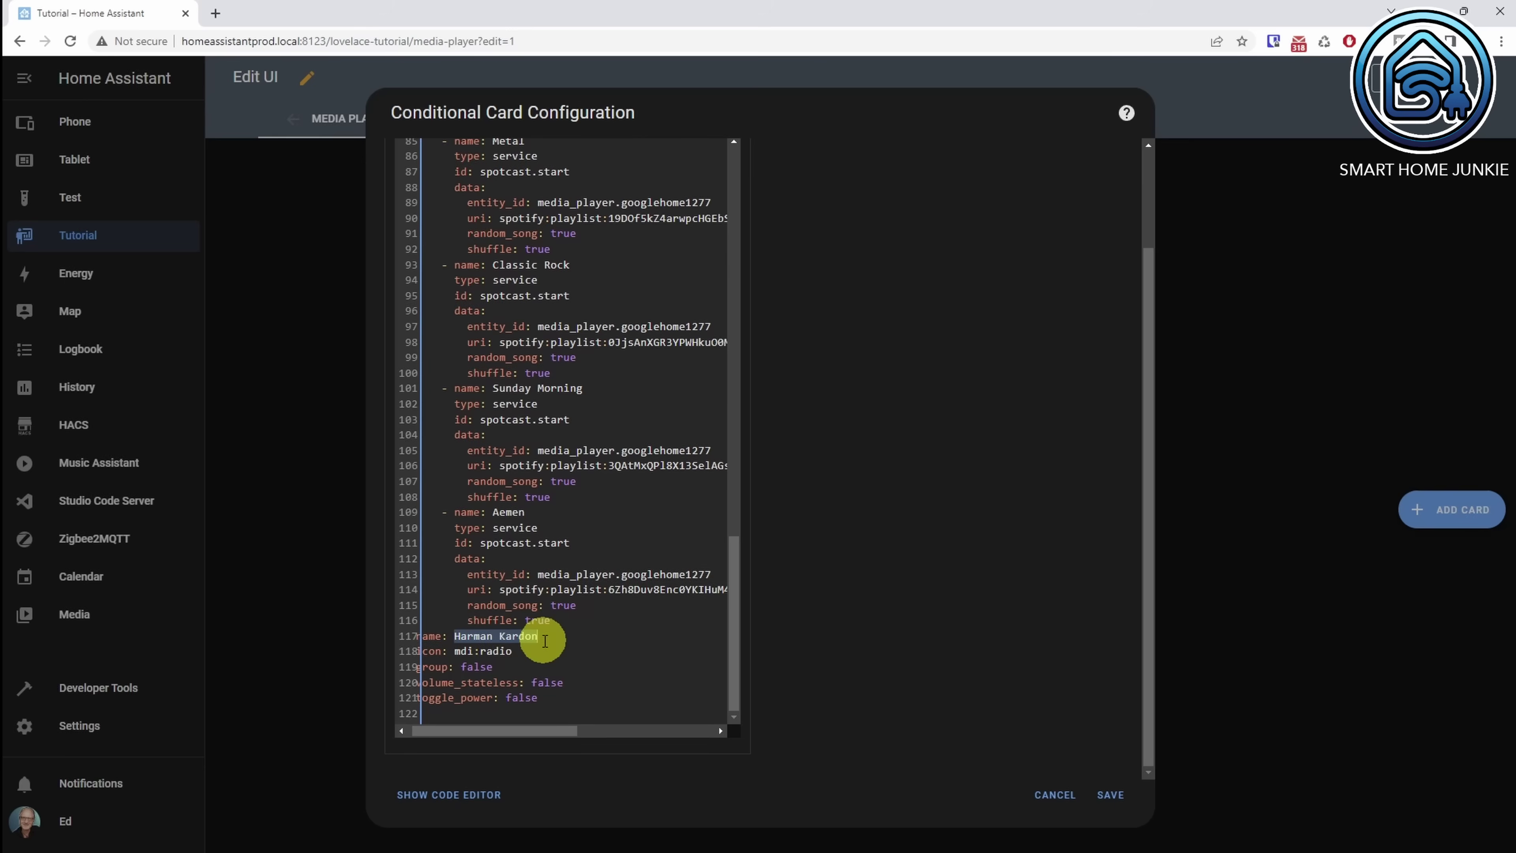
pyautogui.write('Nest')
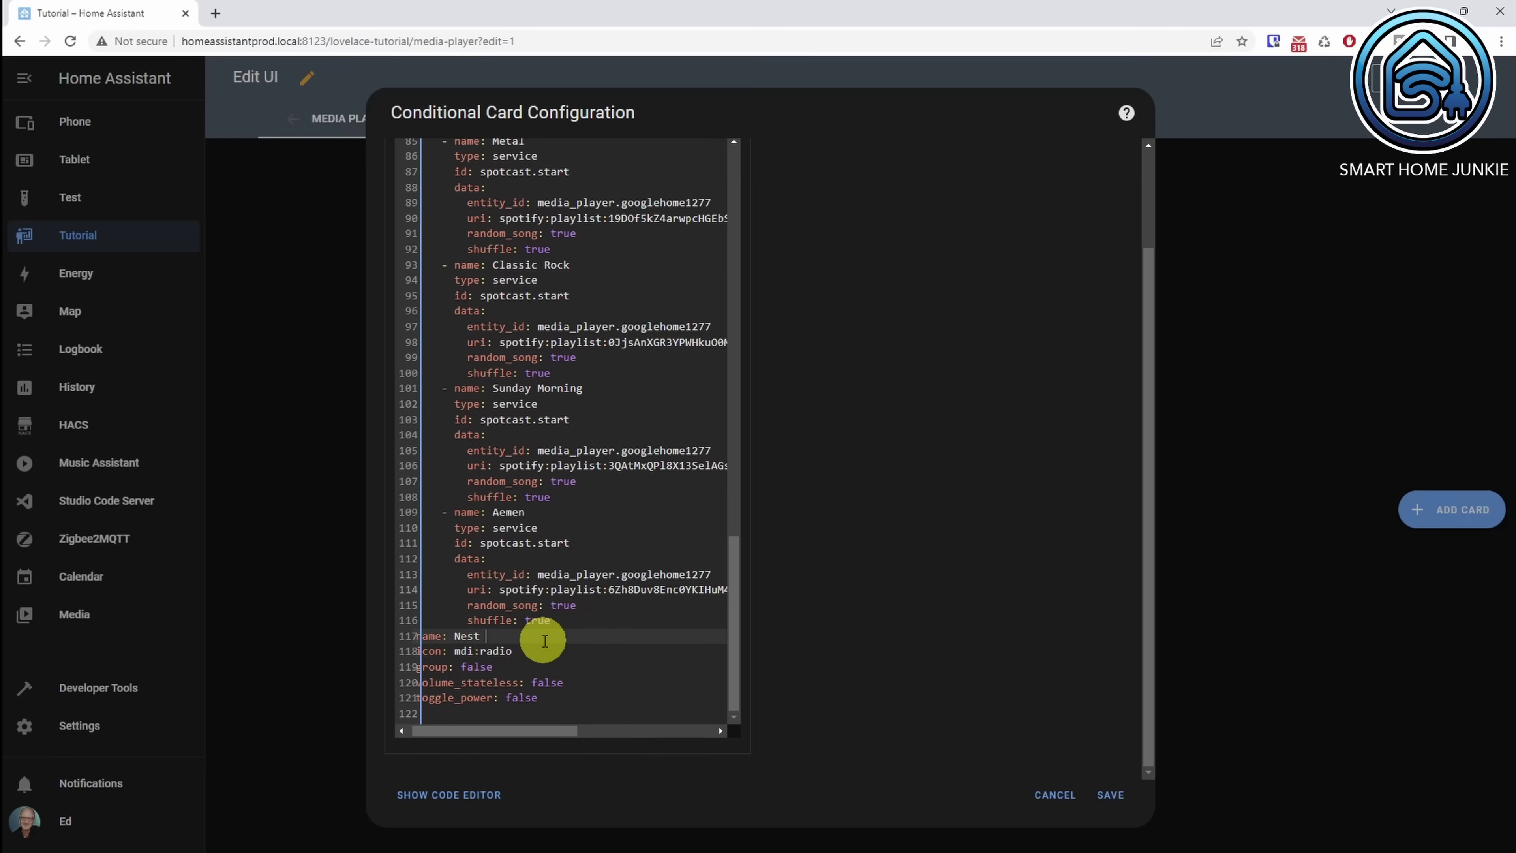
pyautogui.write(' Mini Office')
# - Save the Nest Mini Office card, move it above Smart Speakers, and finish editing
pyautogui.click(1110, 794)
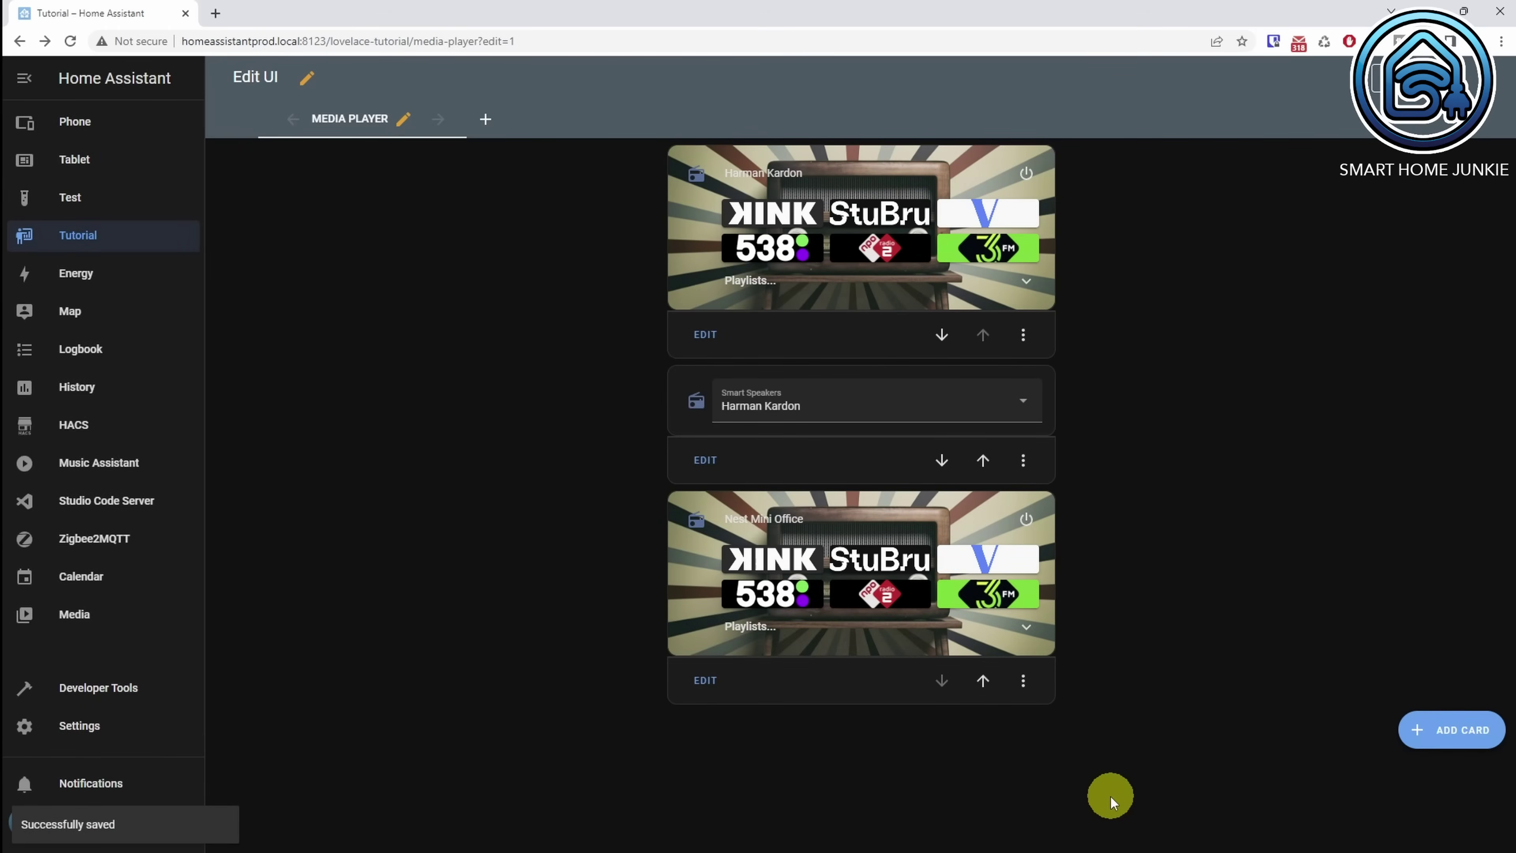
pyautogui.click(982, 681)
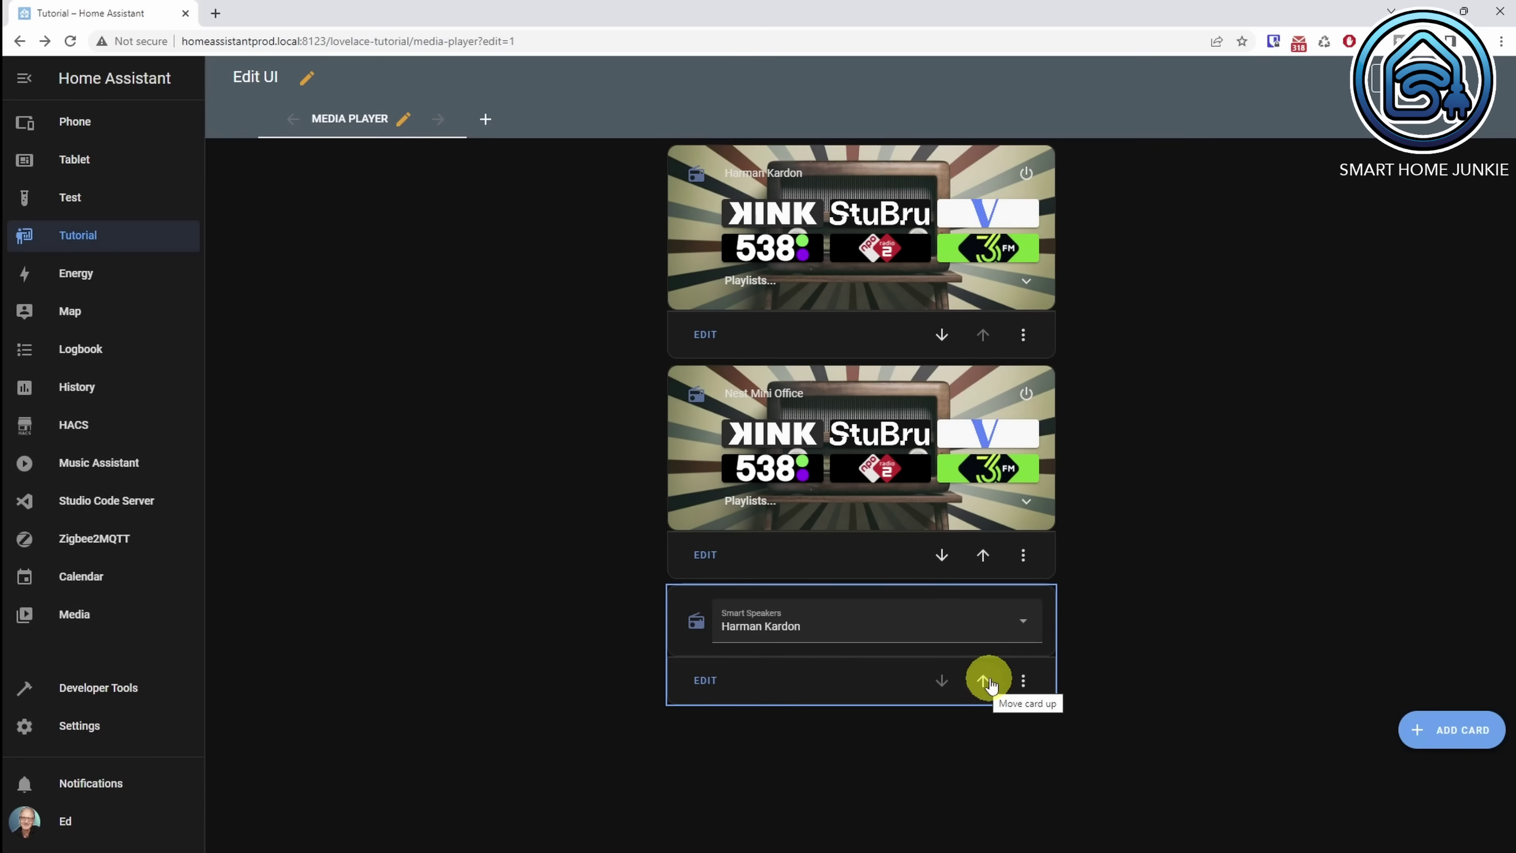
pyautogui.click(1400, 78)
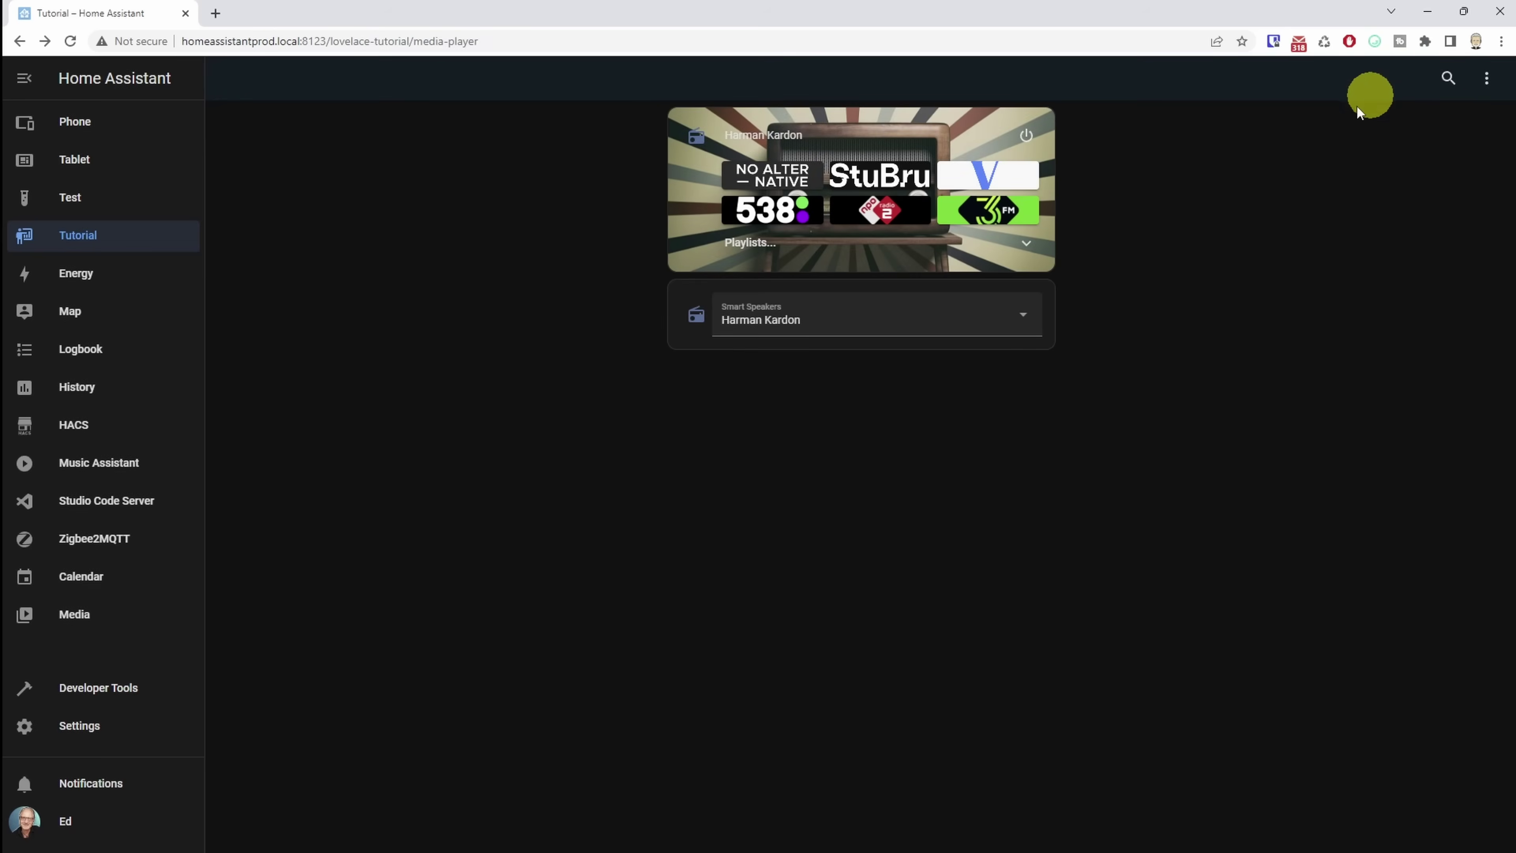
# - Switch Smart Speakers to Nest Mini Office and back to Harman Kardon to check both cards
pyautogui.click(1007, 320)
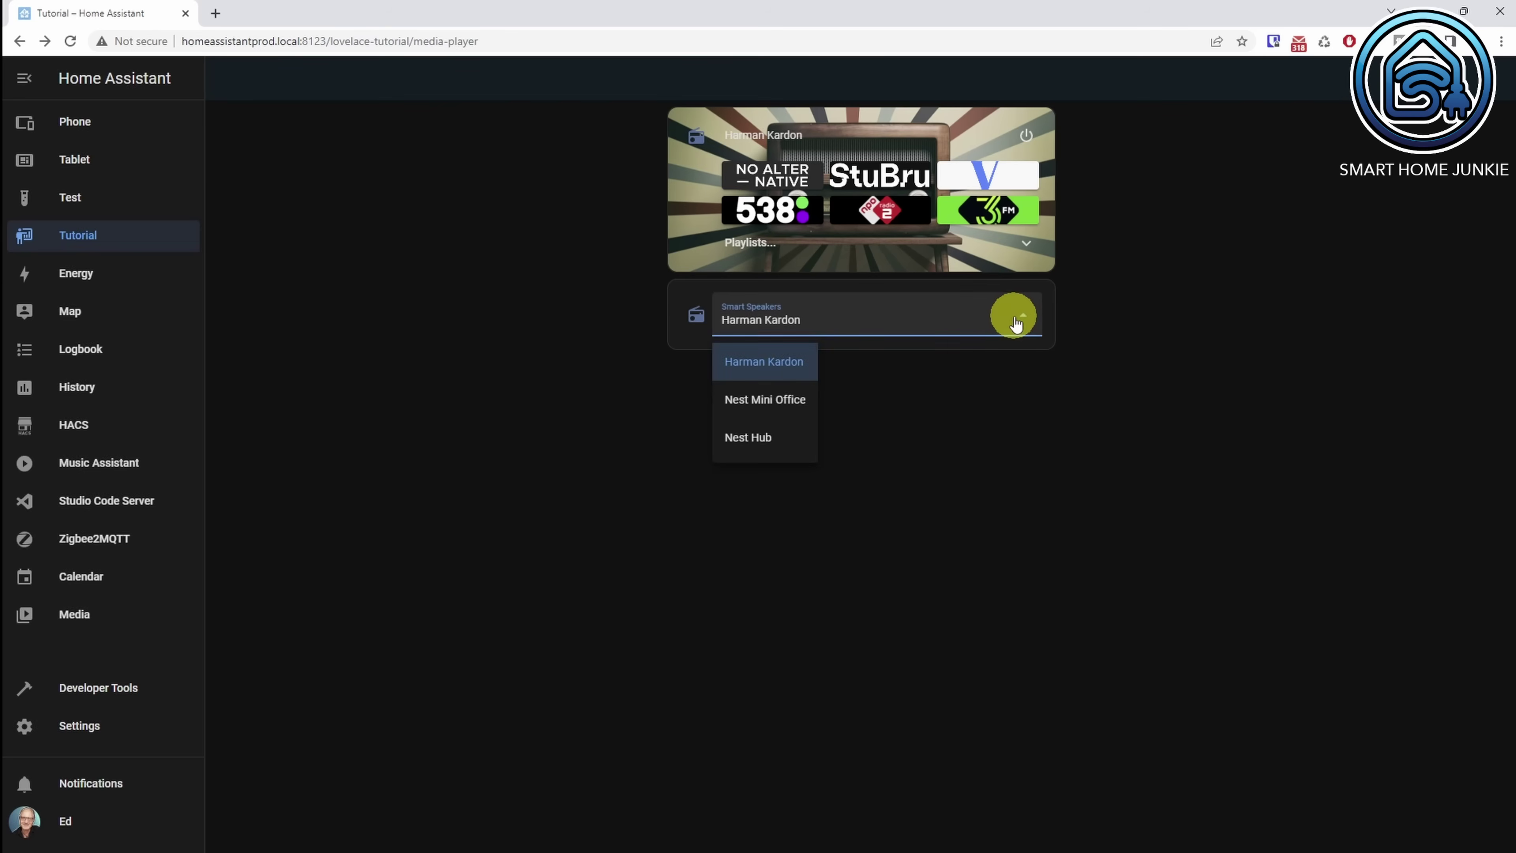
pyautogui.click(760, 401)
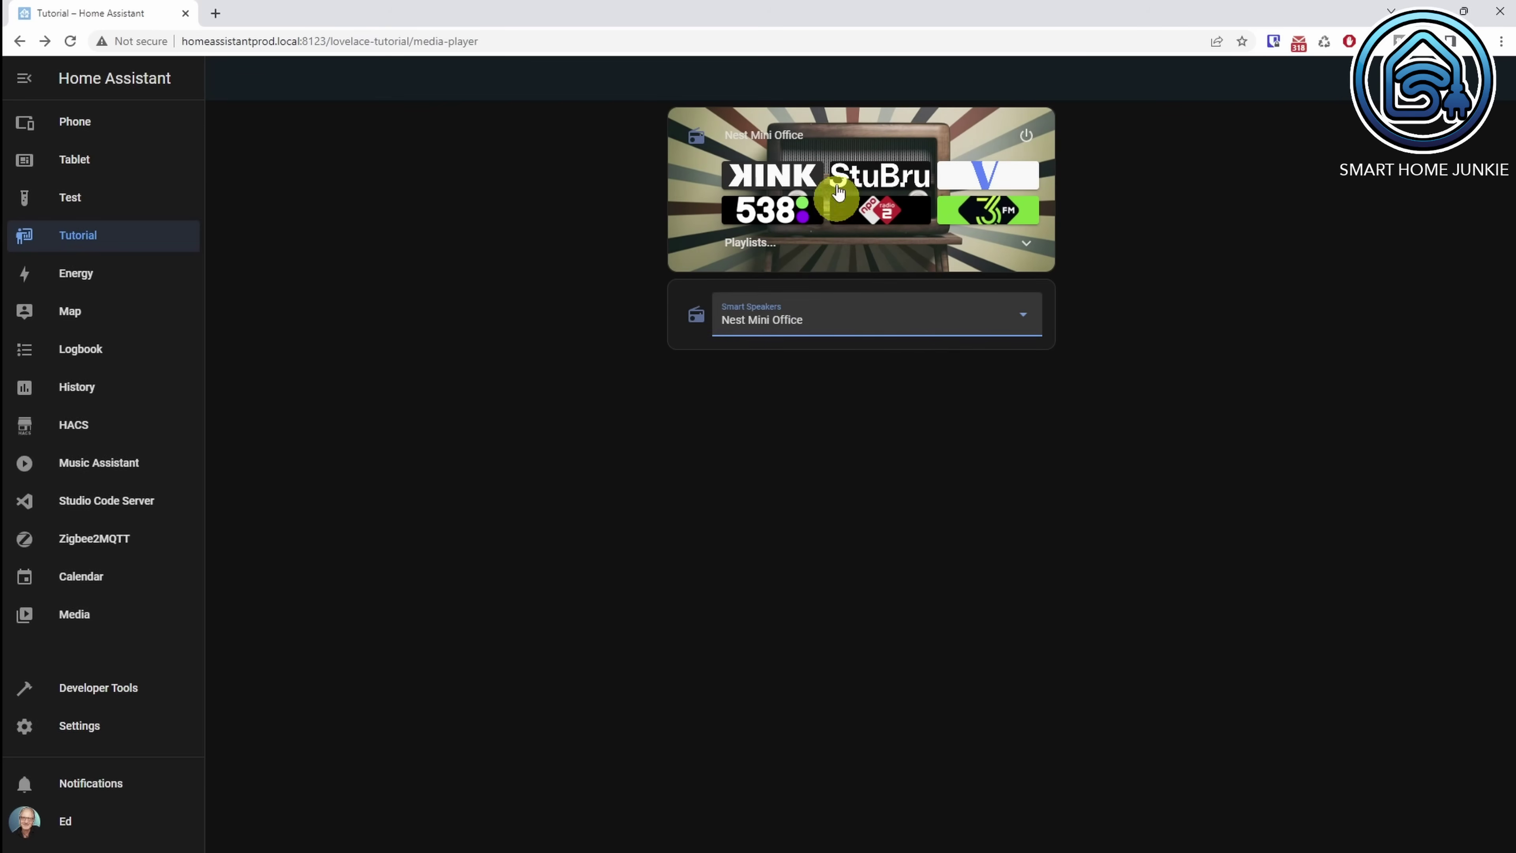
pyautogui.click(1015, 315)
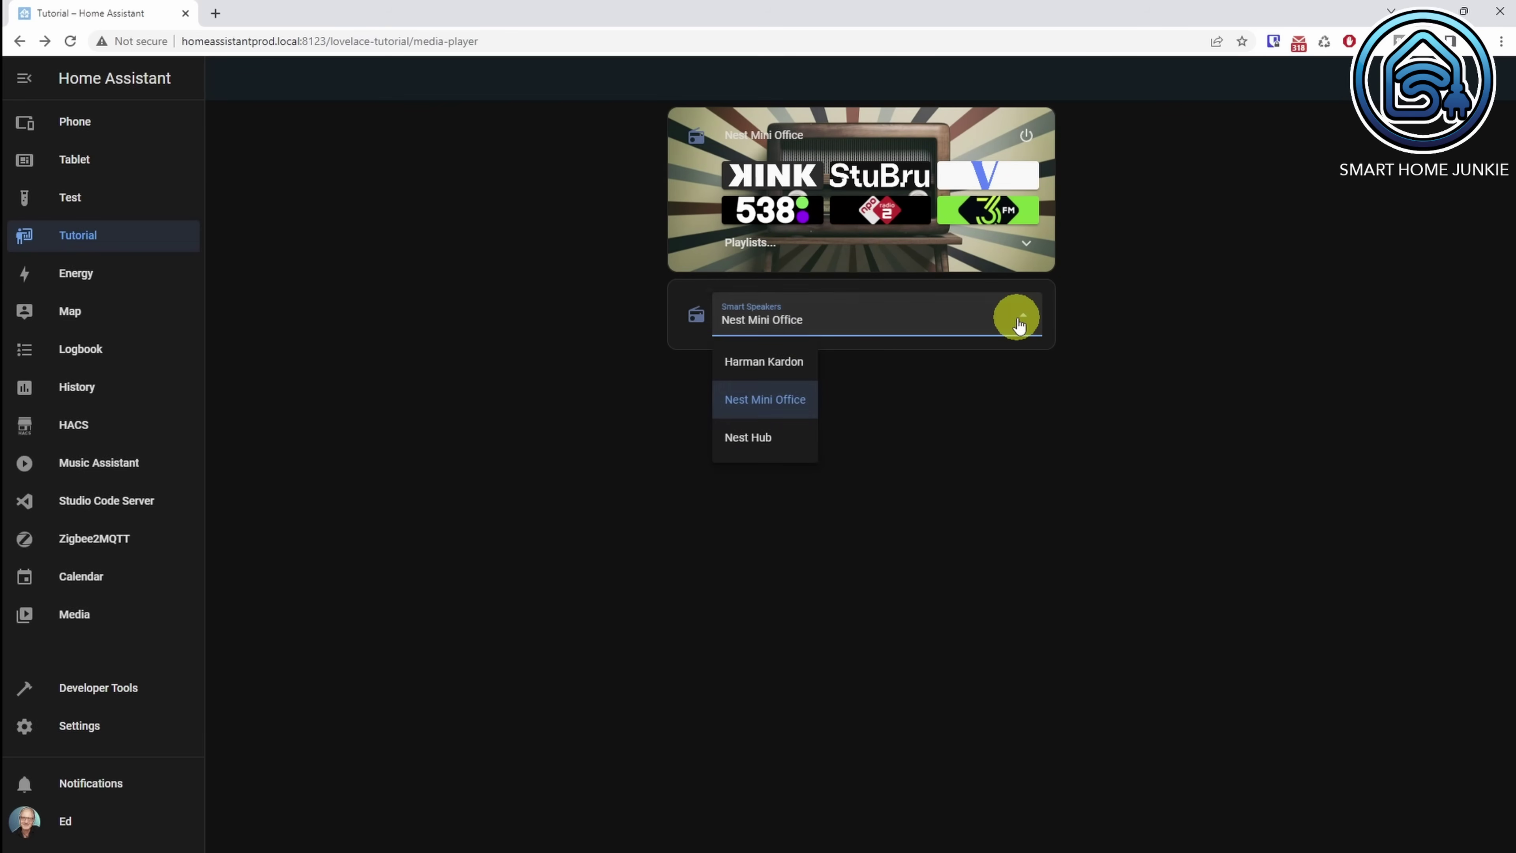
pyautogui.click(796, 361)
pyautogui.click(796, 361)
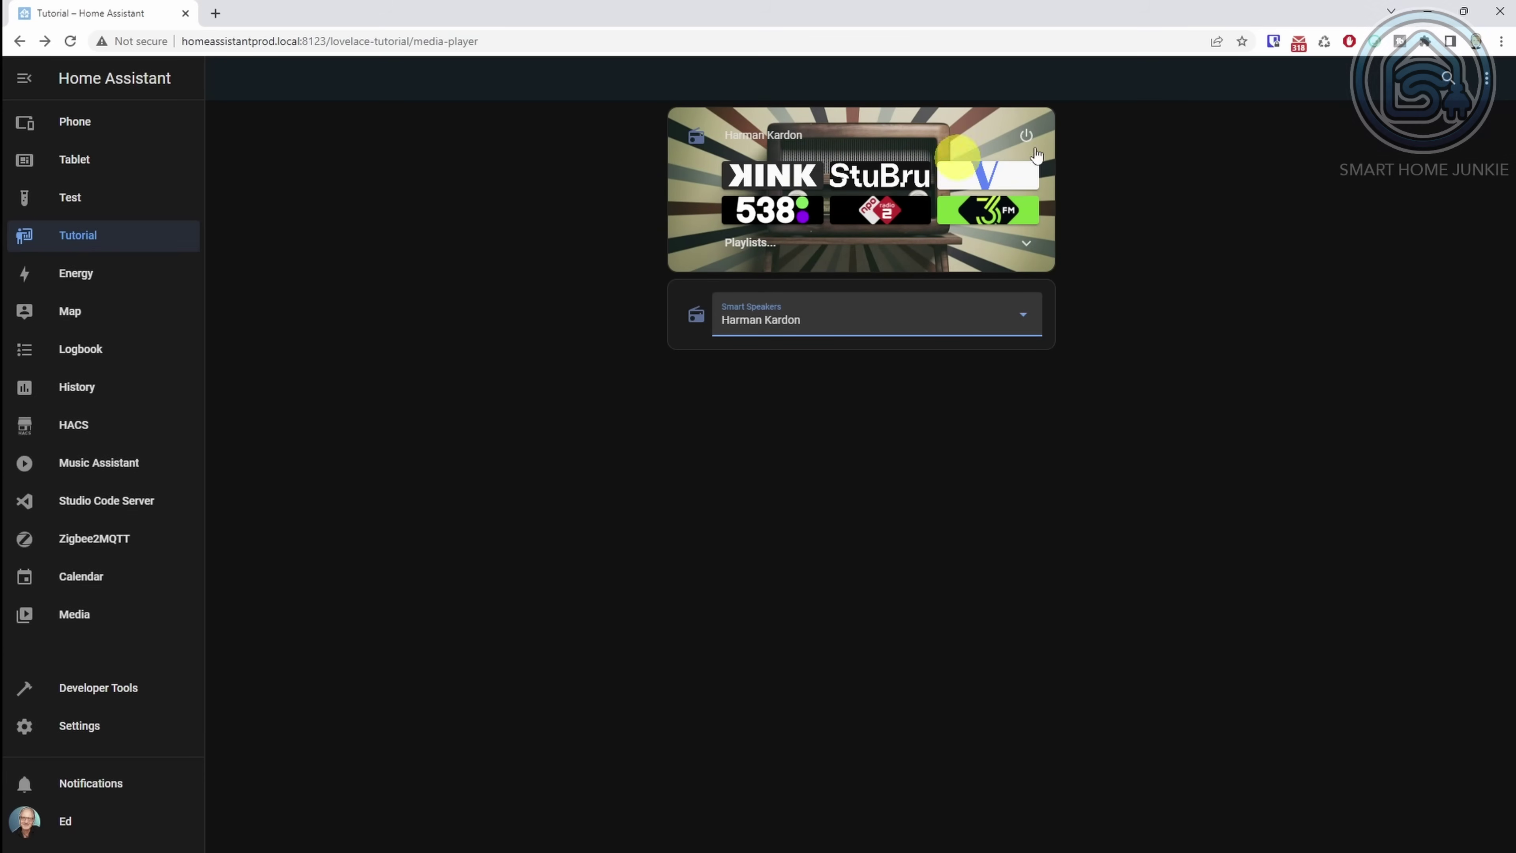
pyautogui.click(1486, 78)
# - Enter edit mode and duplicate the Nest Mini Office card
pyautogui.click(1453, 118)
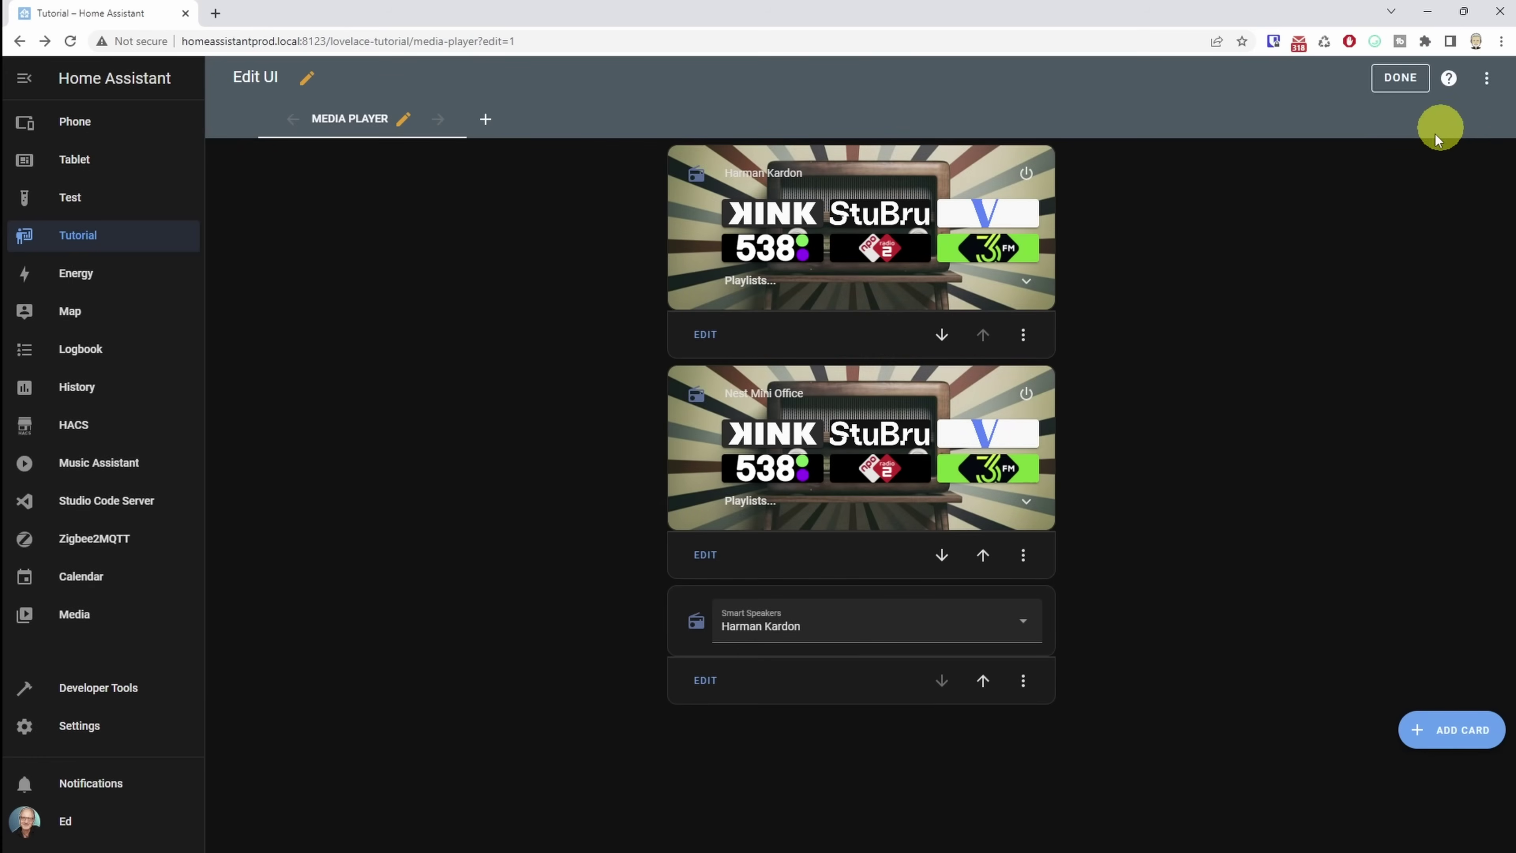
pyautogui.click(1022, 558)
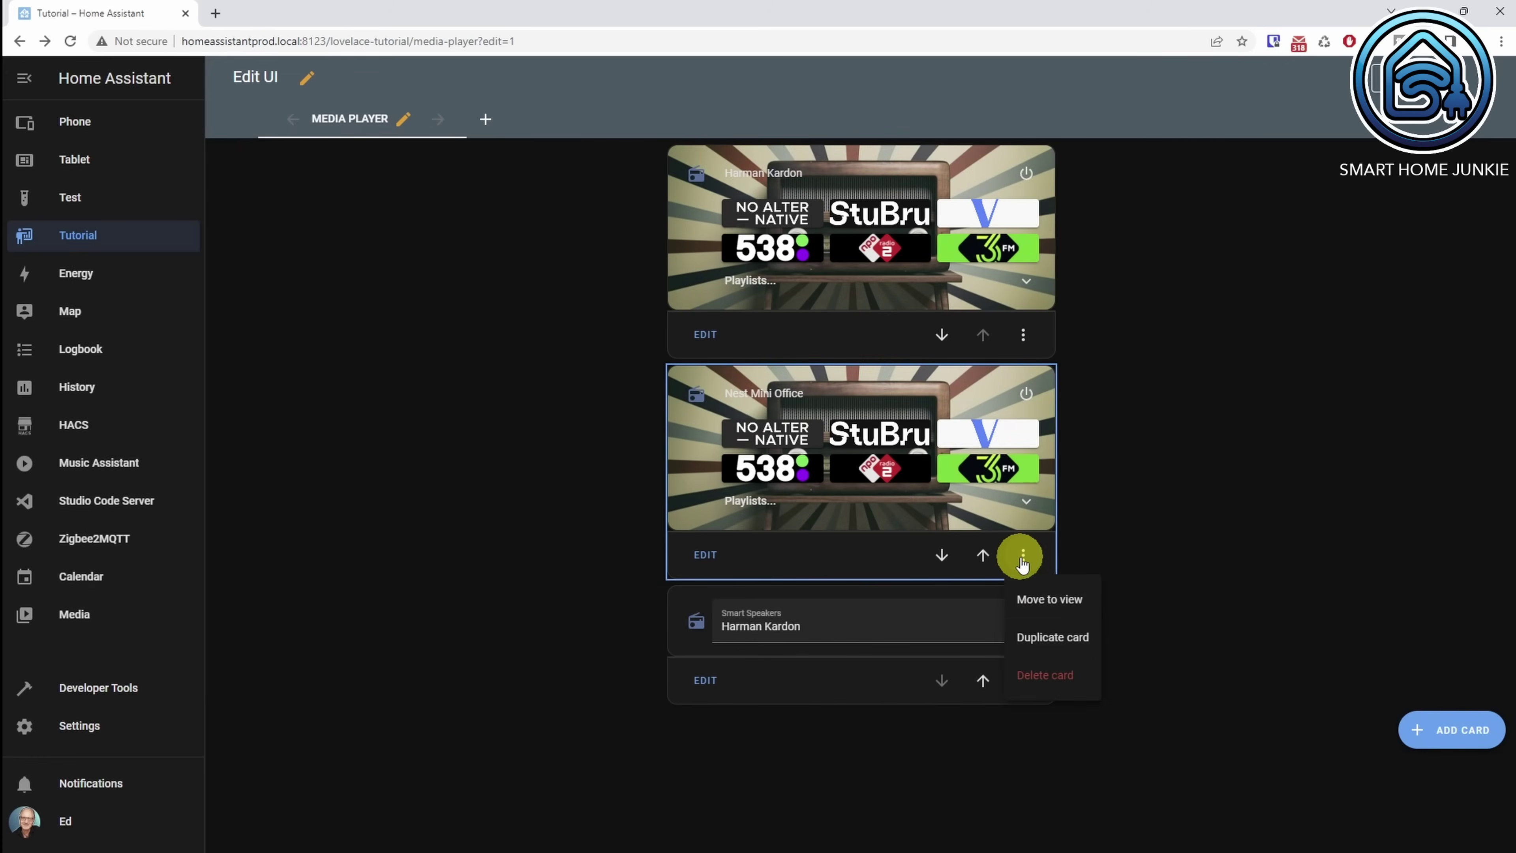
pyautogui.click(1048, 648)
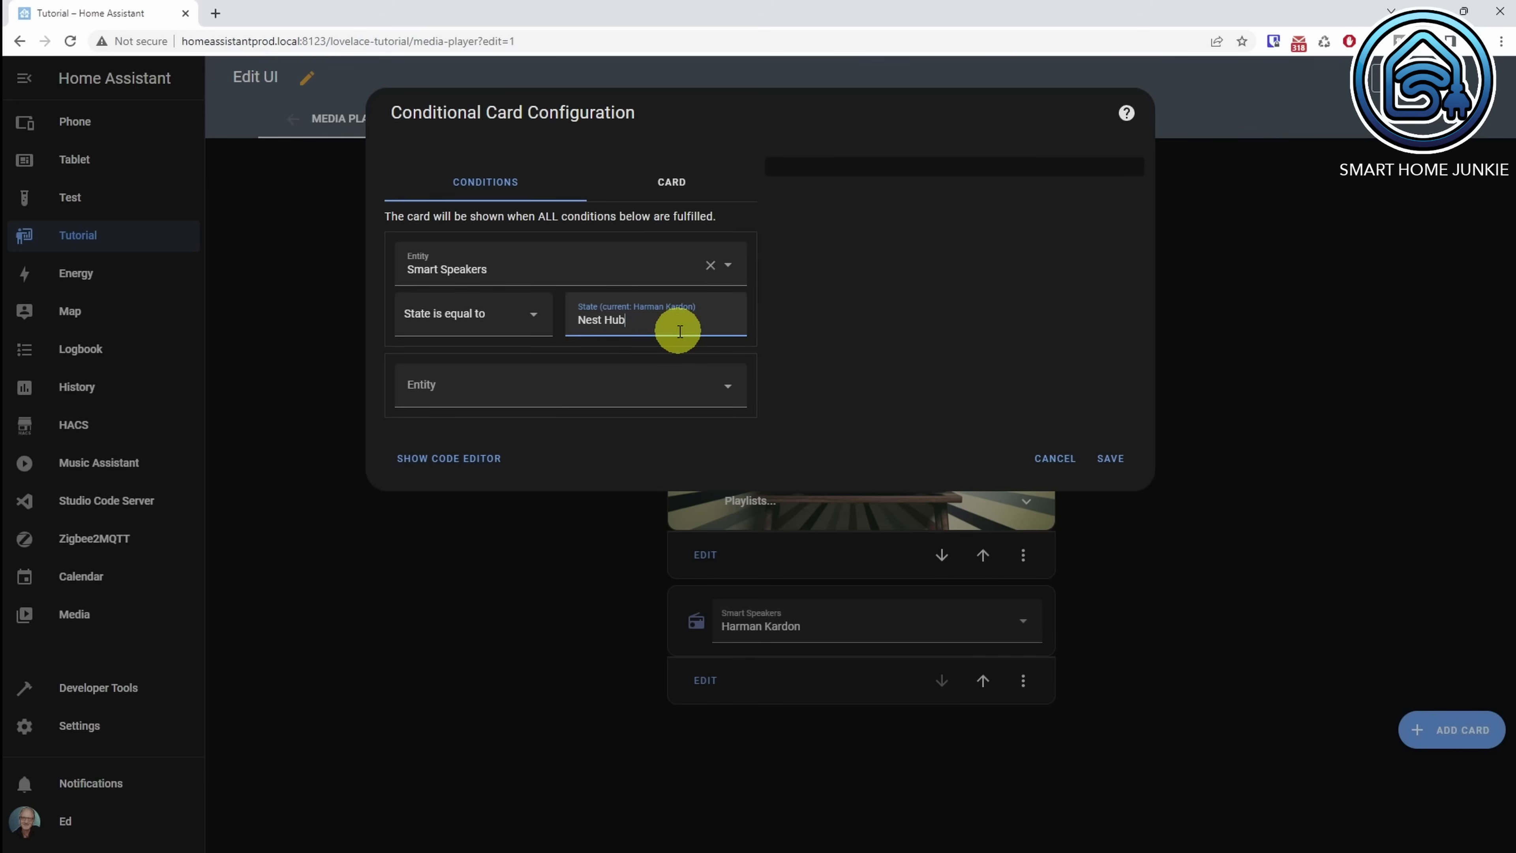
# - Set the copy's player entity to media_player.google_nest_hub and switch to the YAML code editor
pyautogui.click(681, 184)
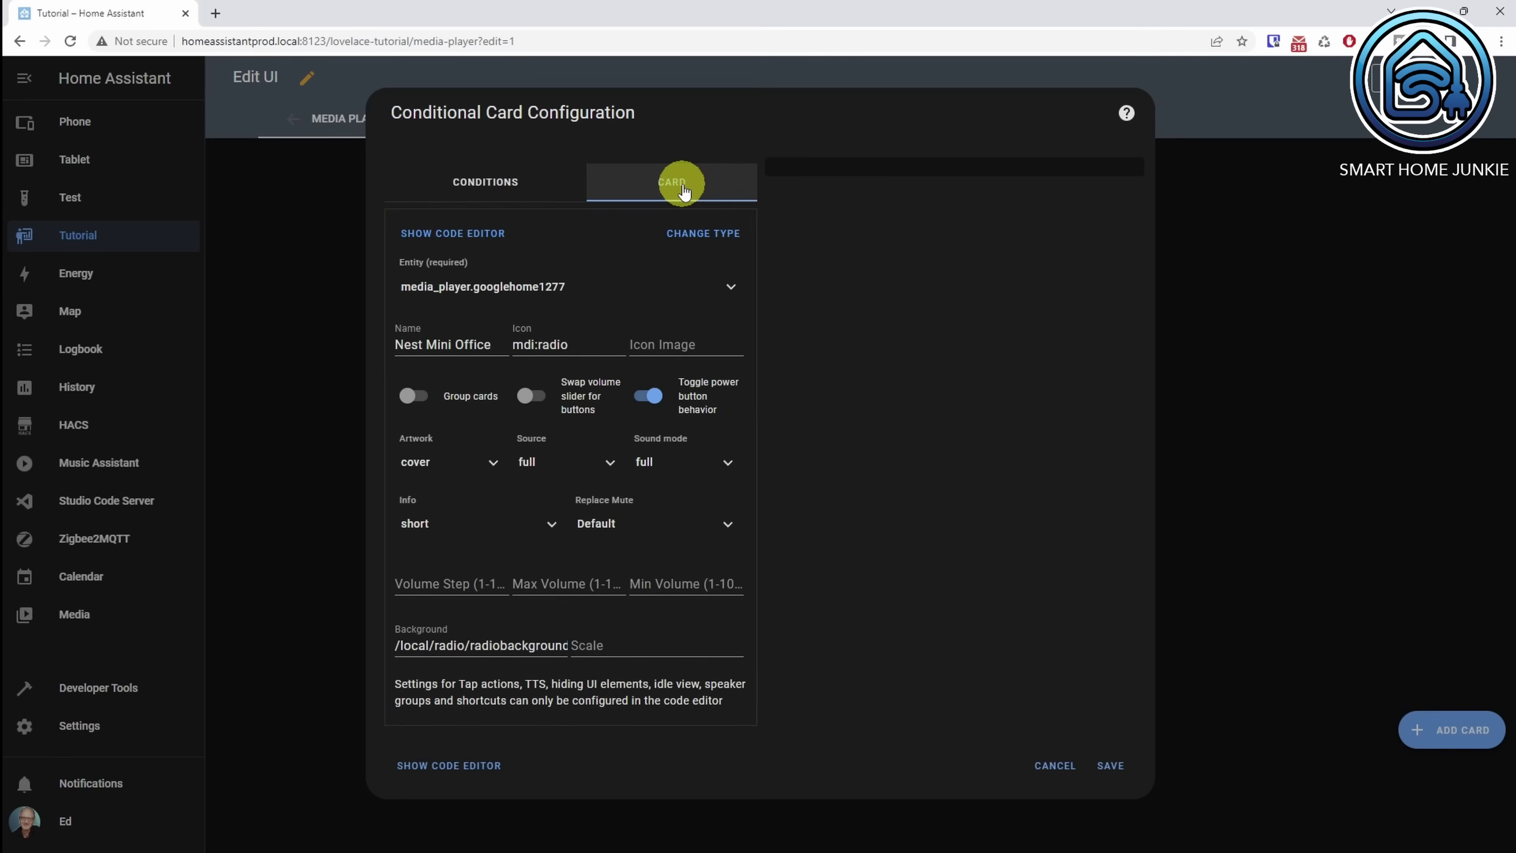
pyautogui.click(593, 288)
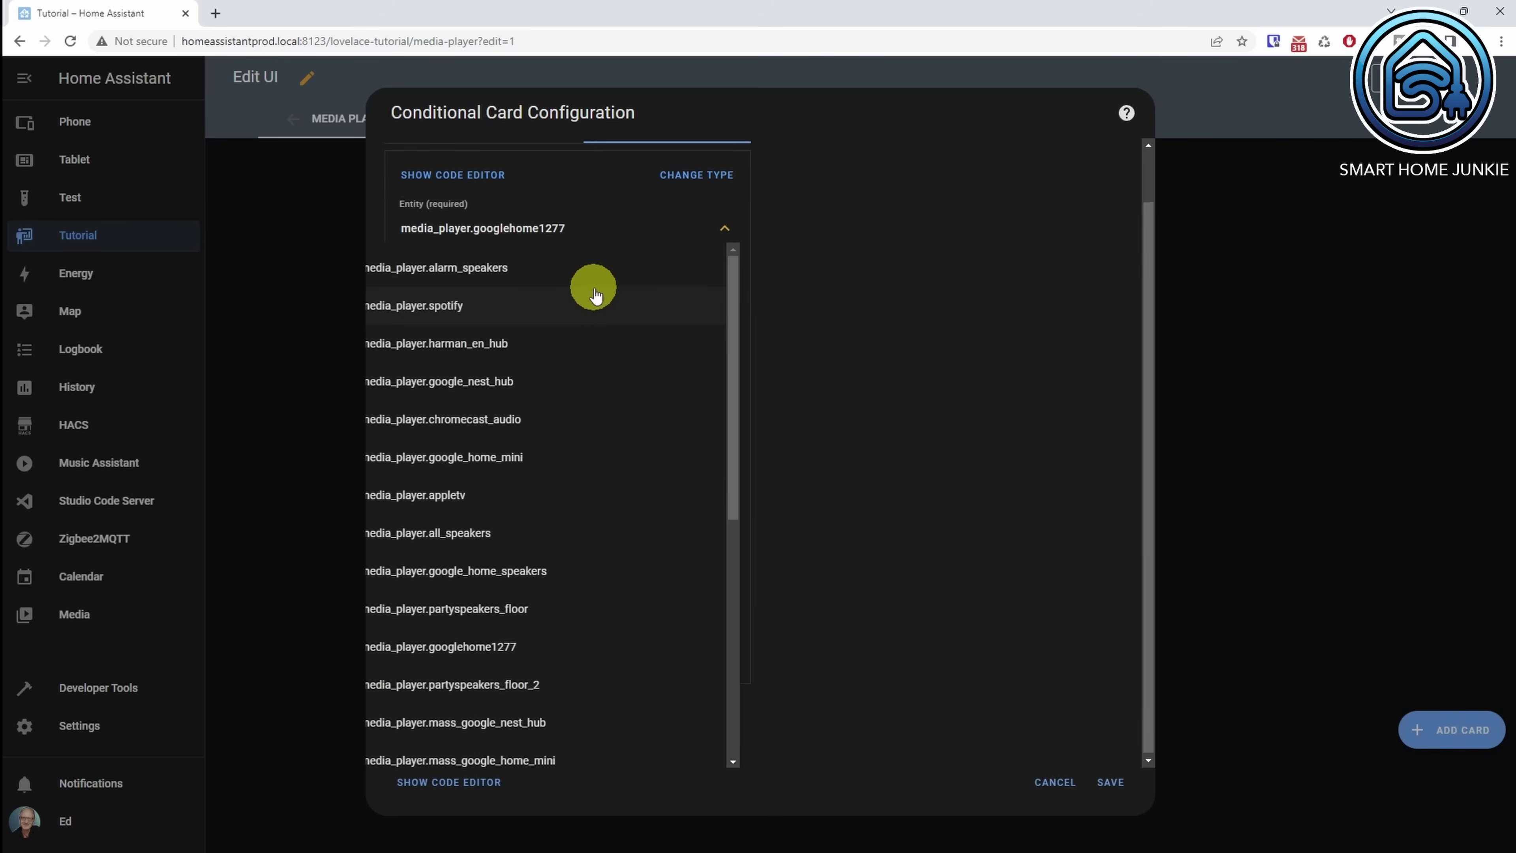
pyautogui.click(468, 389)
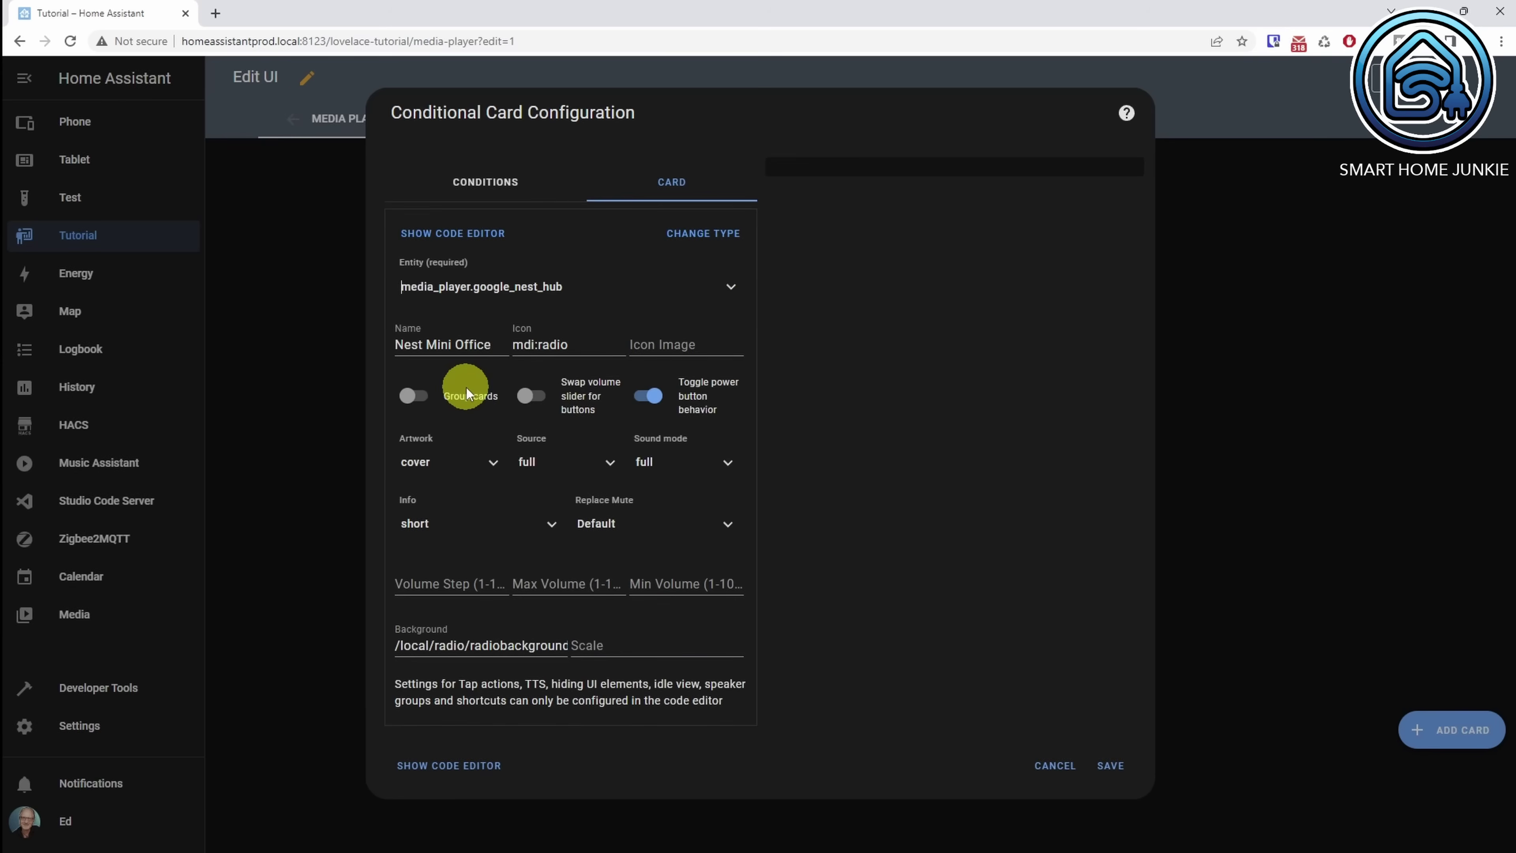
pyautogui.click(478, 238)
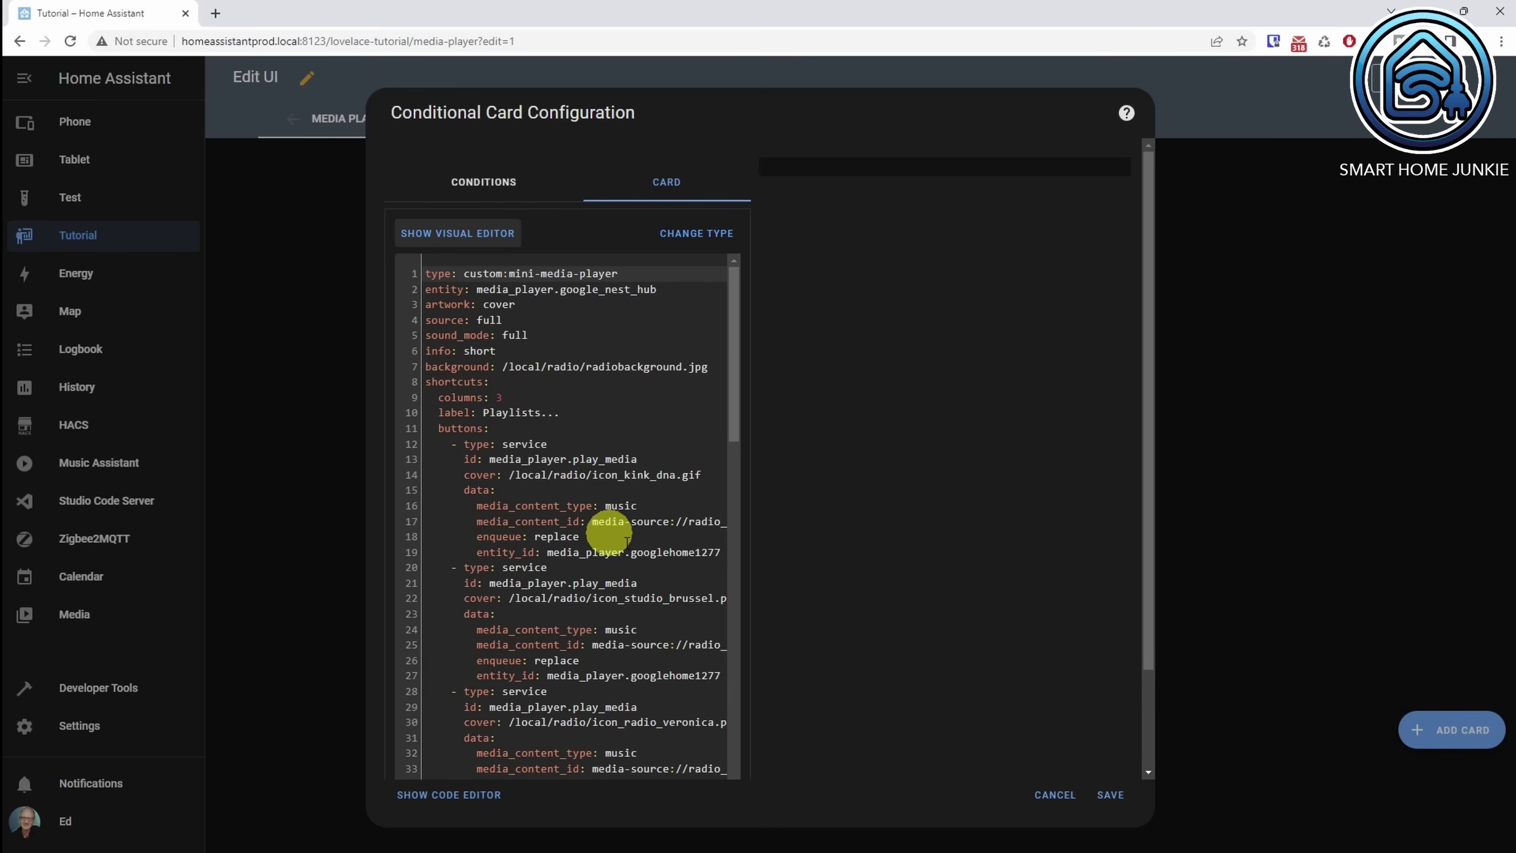
# - Replace every googlehome1277 entity_id, lines 19 through 113, with google_nest_hub
pyautogui.moveTo(633, 554); pyautogui.dragTo(718, 559)
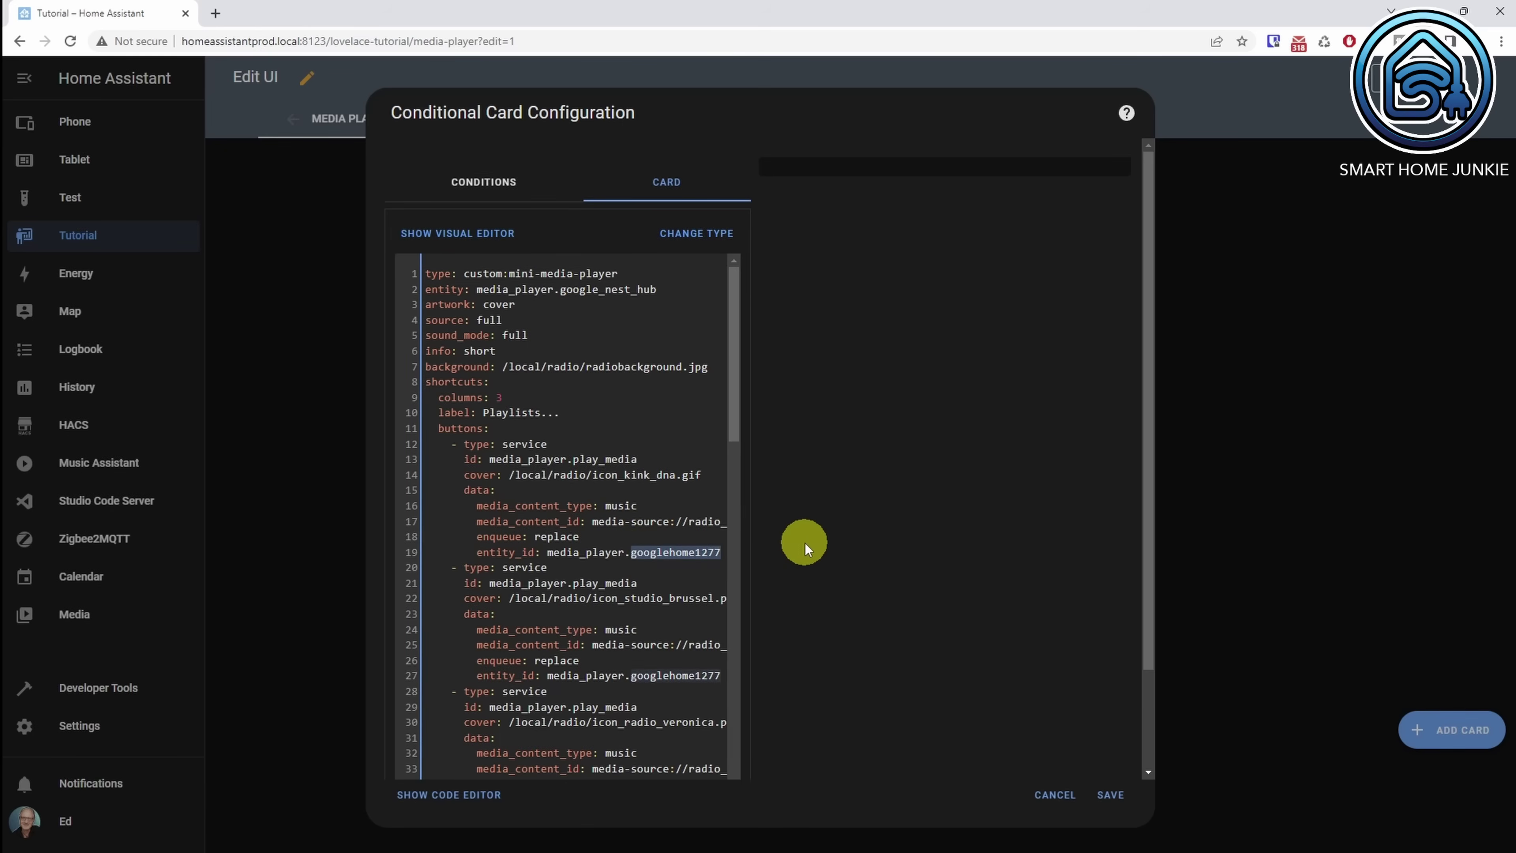
pyautogui.write('google')
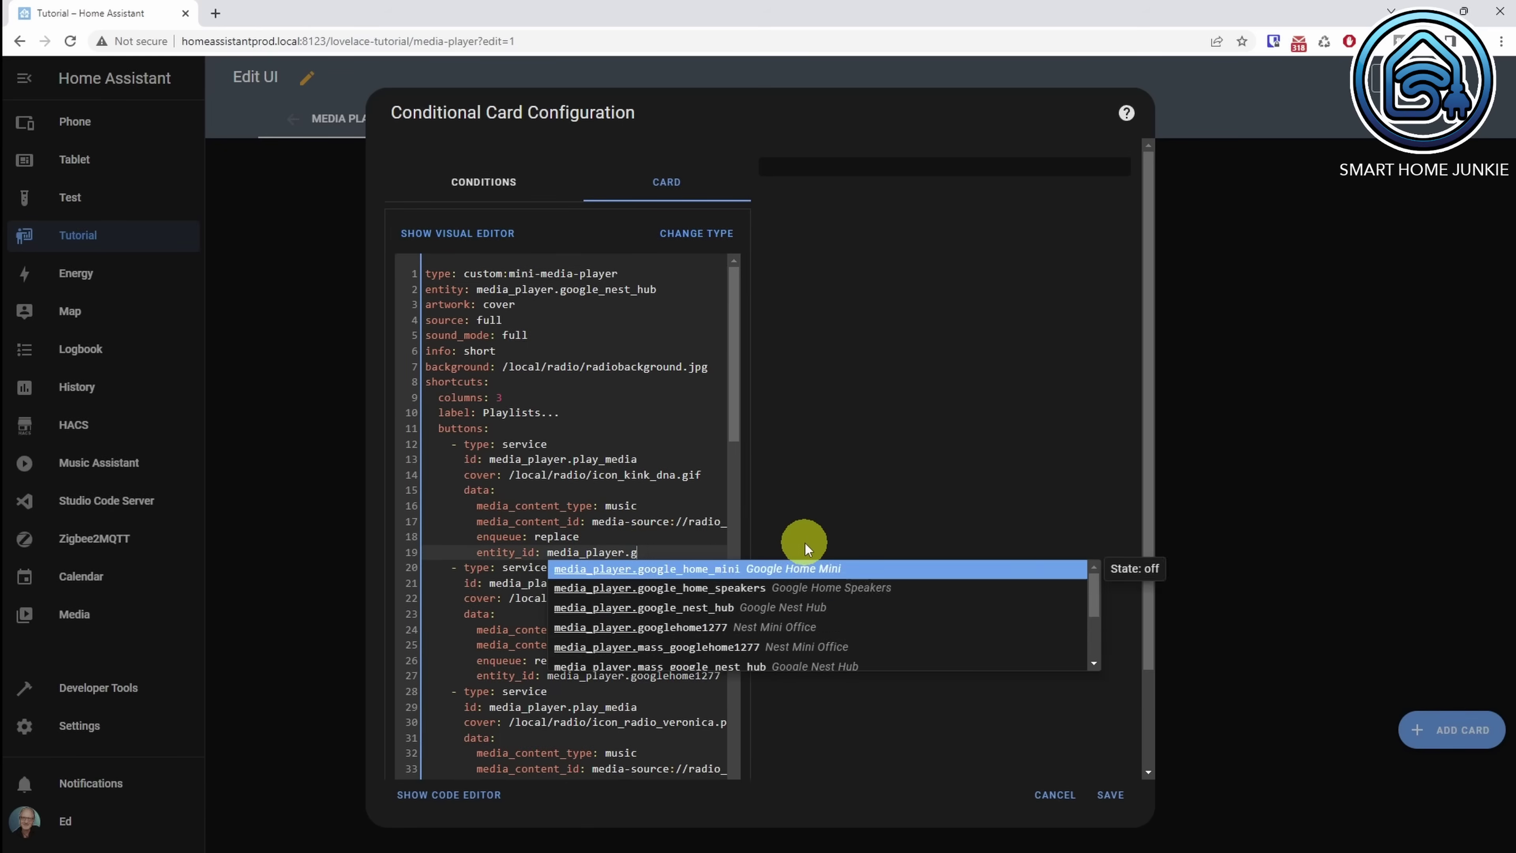
pyautogui.click(719, 608)
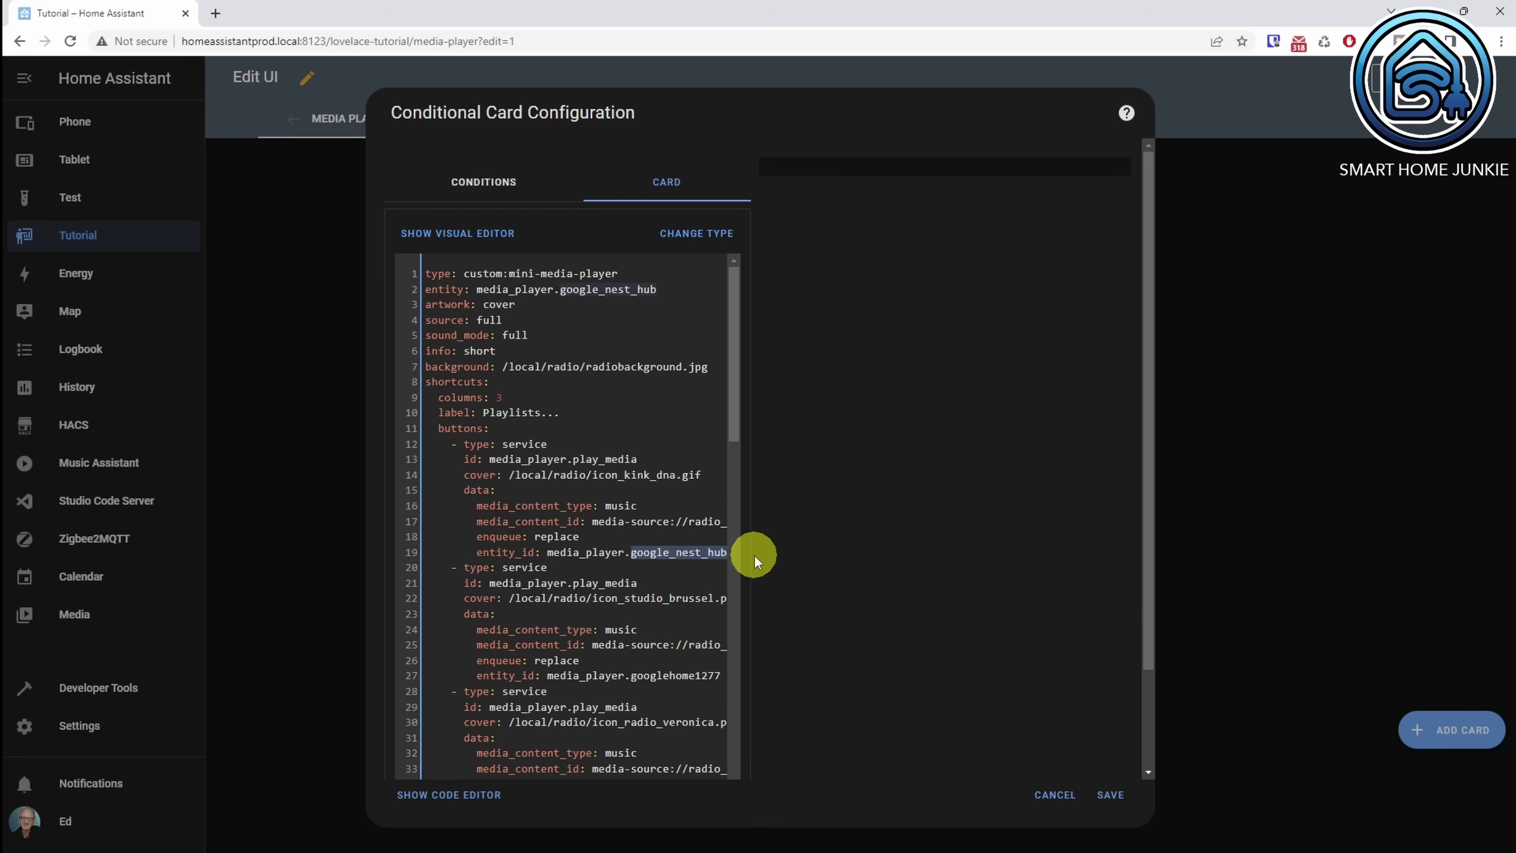
pyautogui.scroll(-2, 626, 603)
pyautogui.doubleClick(656, 610)
pyautogui.write('google_nest_hub')
pyautogui.scroll(-5, 693, 603)
pyautogui.moveTo(633, 484); pyautogui.dragTo(742, 489)
pyautogui.write('google_nest_hub')
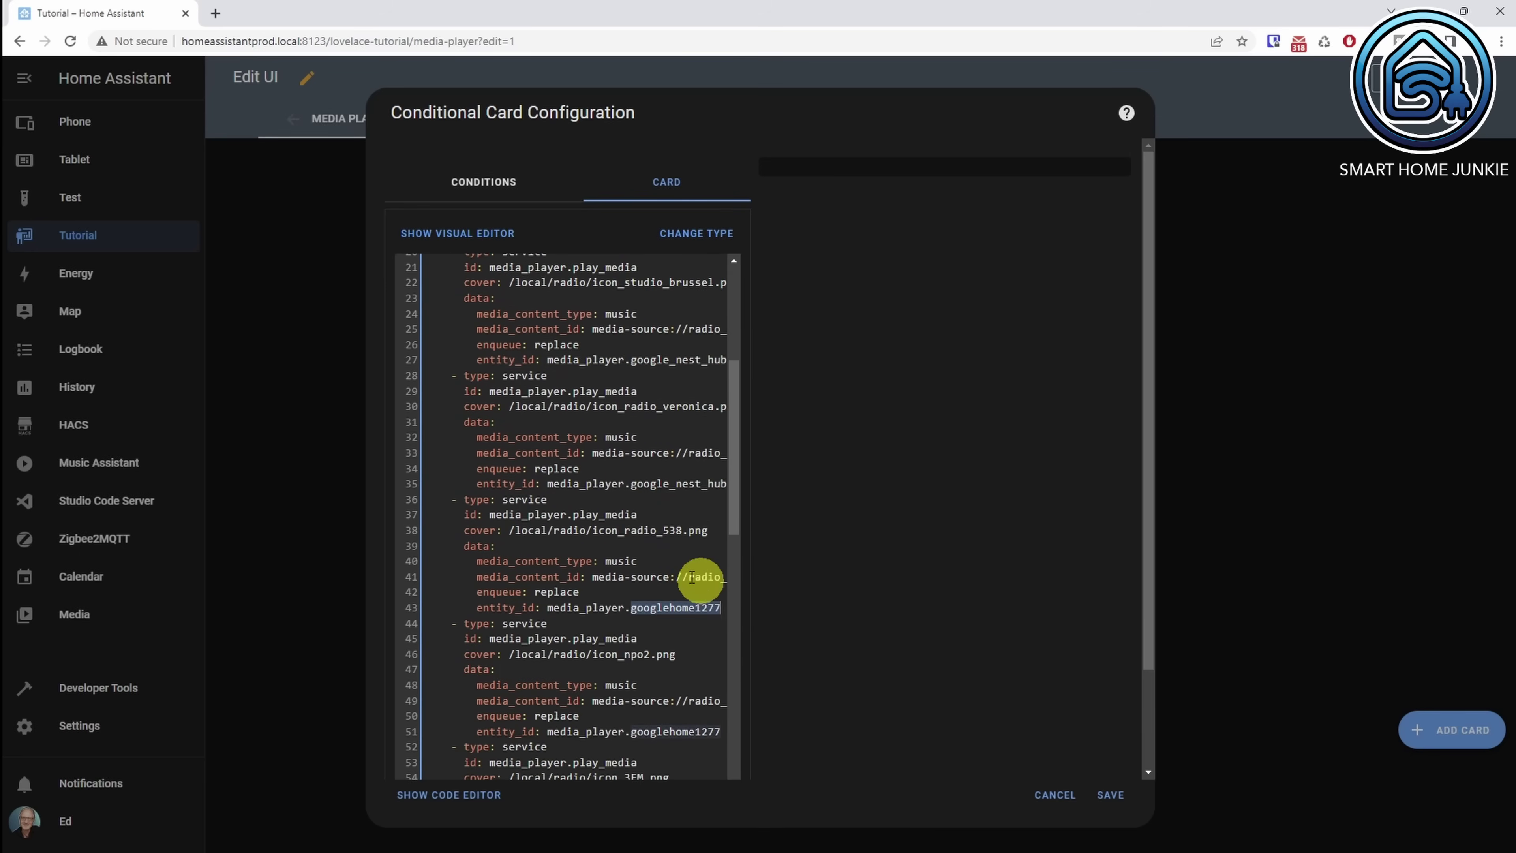
pyautogui.scroll(-4, 694, 491)
pyautogui.doubleClick(687, 491)
pyautogui.write('google_nest_hub')
pyautogui.doubleClick(674, 603)
pyautogui.write('google_nest_hub')
pyautogui.scroll(-3, 674, 596)
pyautogui.doubleClick(693, 553)
pyautogui.write('google_nest_hub')
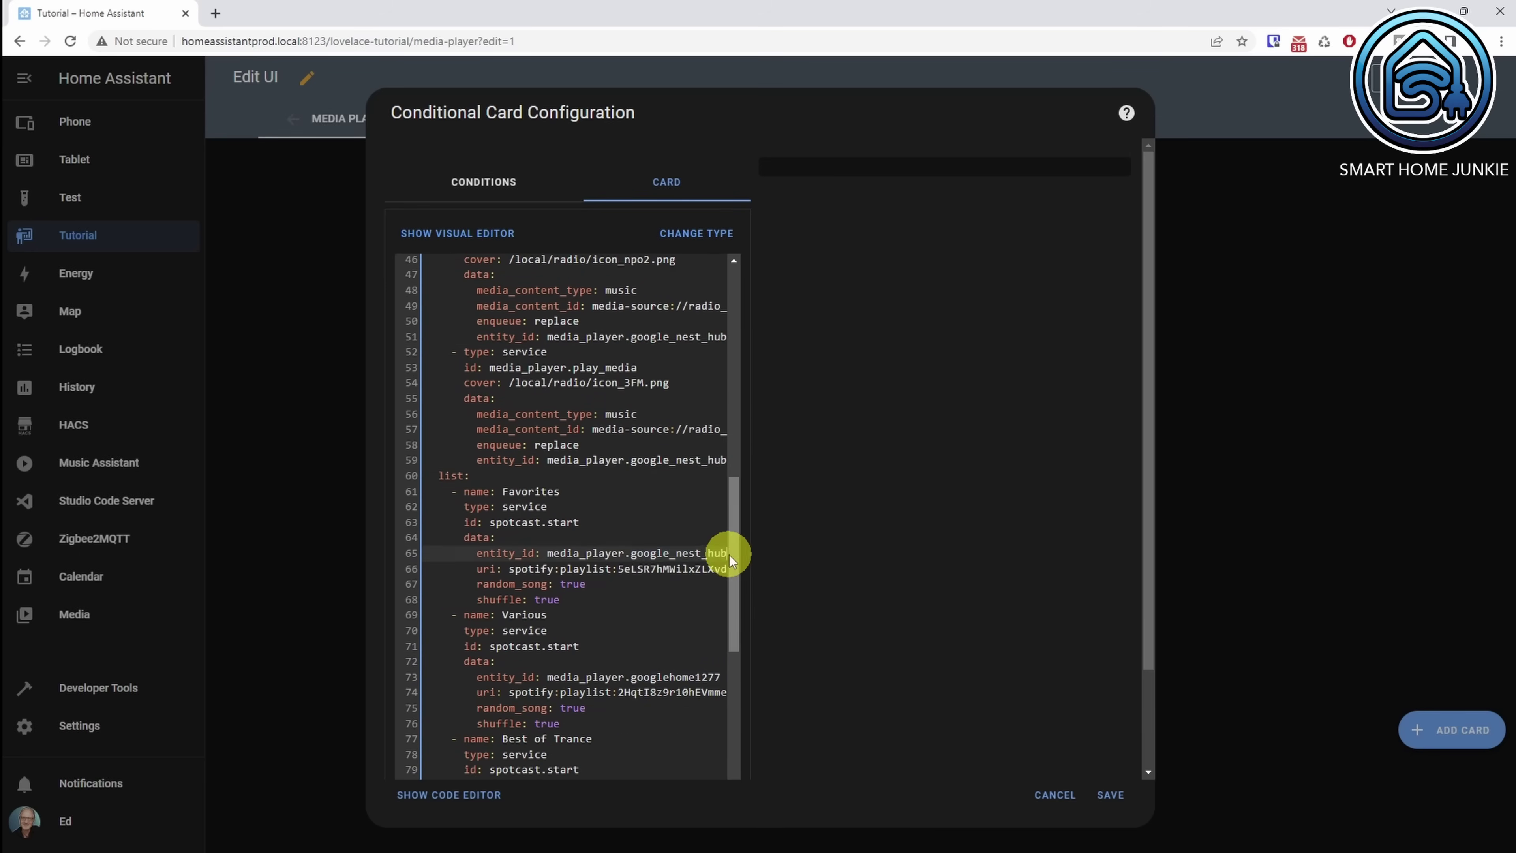
pyautogui.scroll(-3, 720, 552)
pyautogui.doubleClick(698, 520)
pyautogui.write('google_nest_hub')
pyautogui.doubleClick(698, 643)
pyautogui.write('google_nest_hub')
pyautogui.scroll(-4, 697, 591)
pyautogui.doubleClick(677, 529)
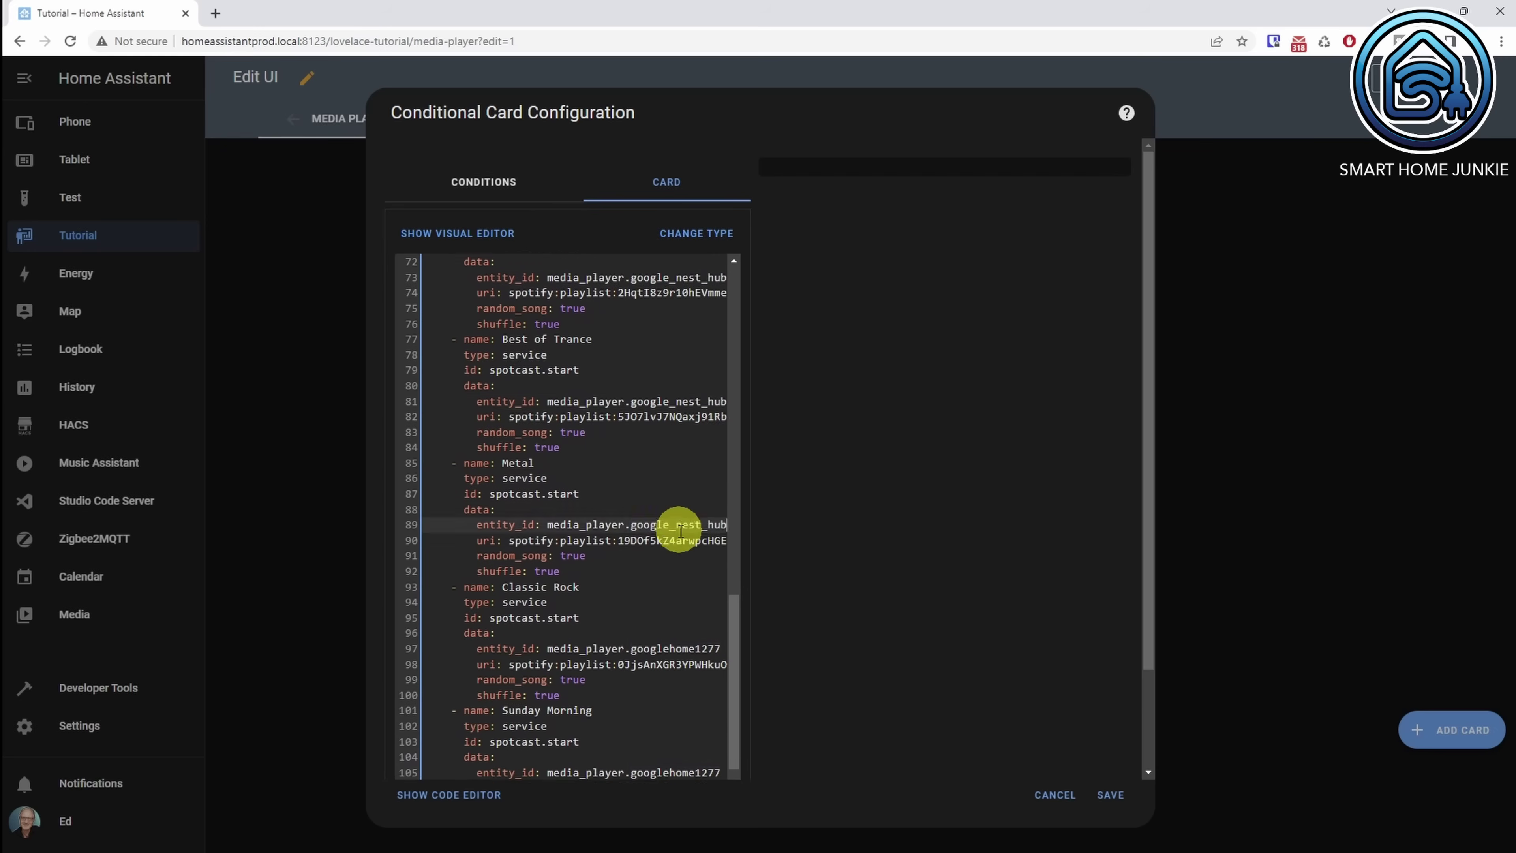
pyautogui.write('google_nest_hub')
pyautogui.scroll(-3, 716, 513)
pyautogui.doubleClick(716, 498)
pyautogui.write('google_nest_hub')
pyautogui.doubleClick(719, 576)
pyautogui.write('google_nest_hub')
pyautogui.doubleClick(722, 574)
pyautogui.write('google_nest_hub')
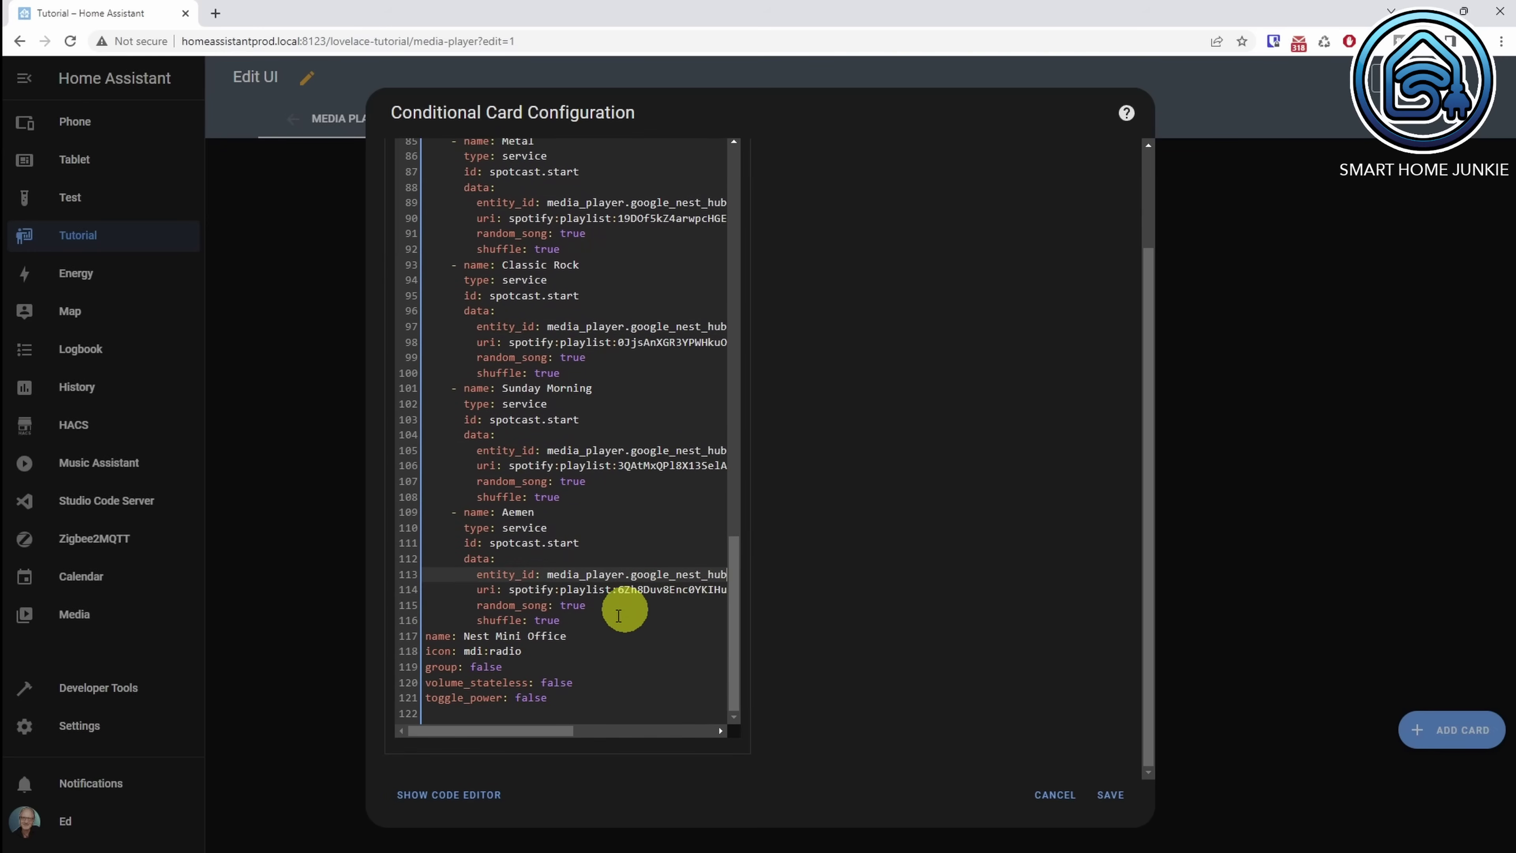
# - Rename the card to Nest Hub and save it to the view
pyautogui.click(467, 636)
pyautogui.press('Delete')
pyautogui.write('N')
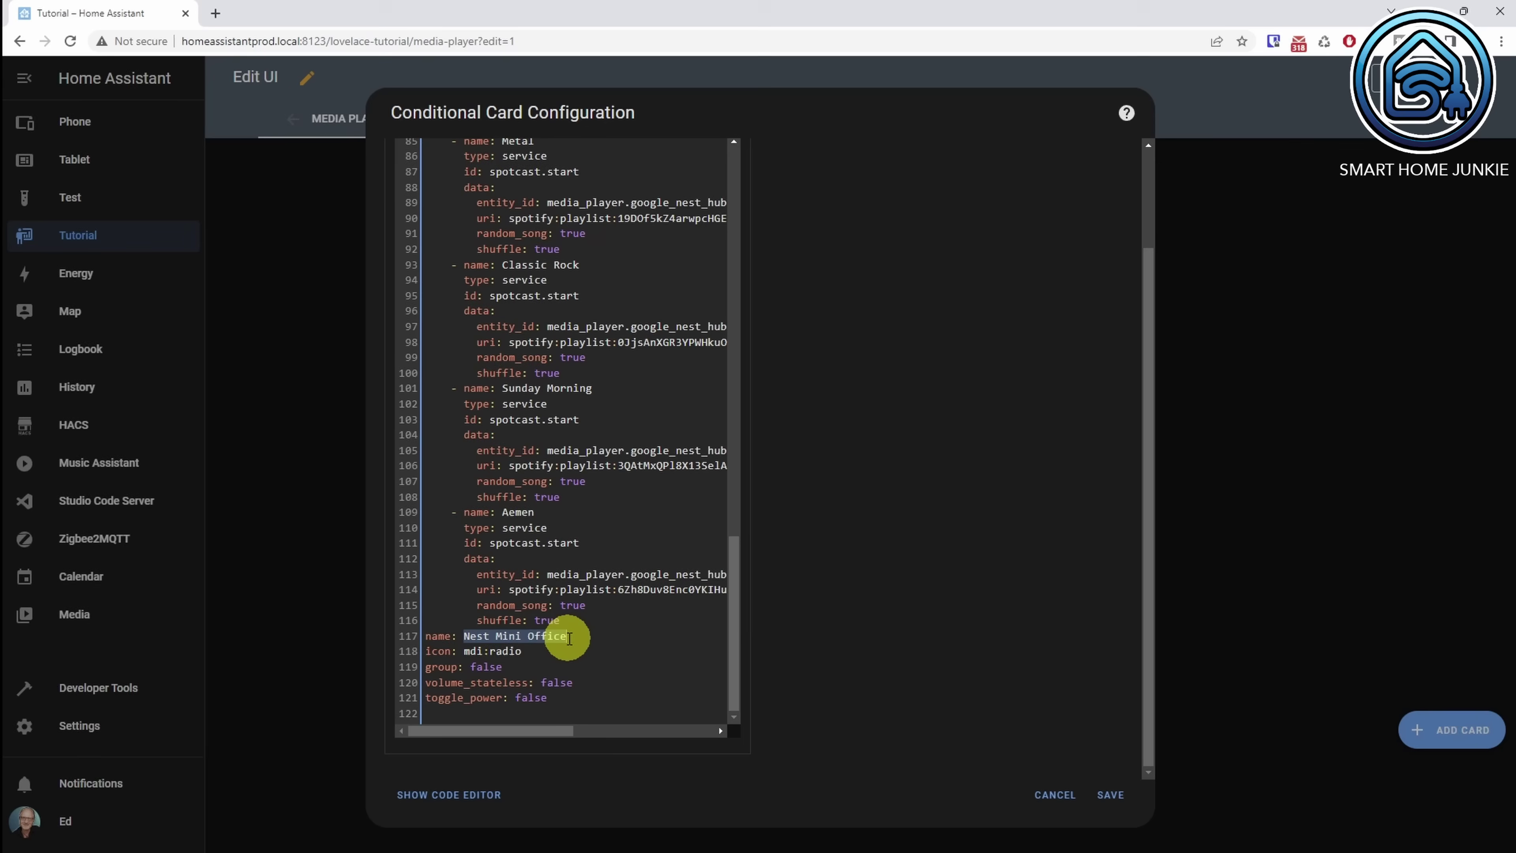
pyautogui.write('Nes')
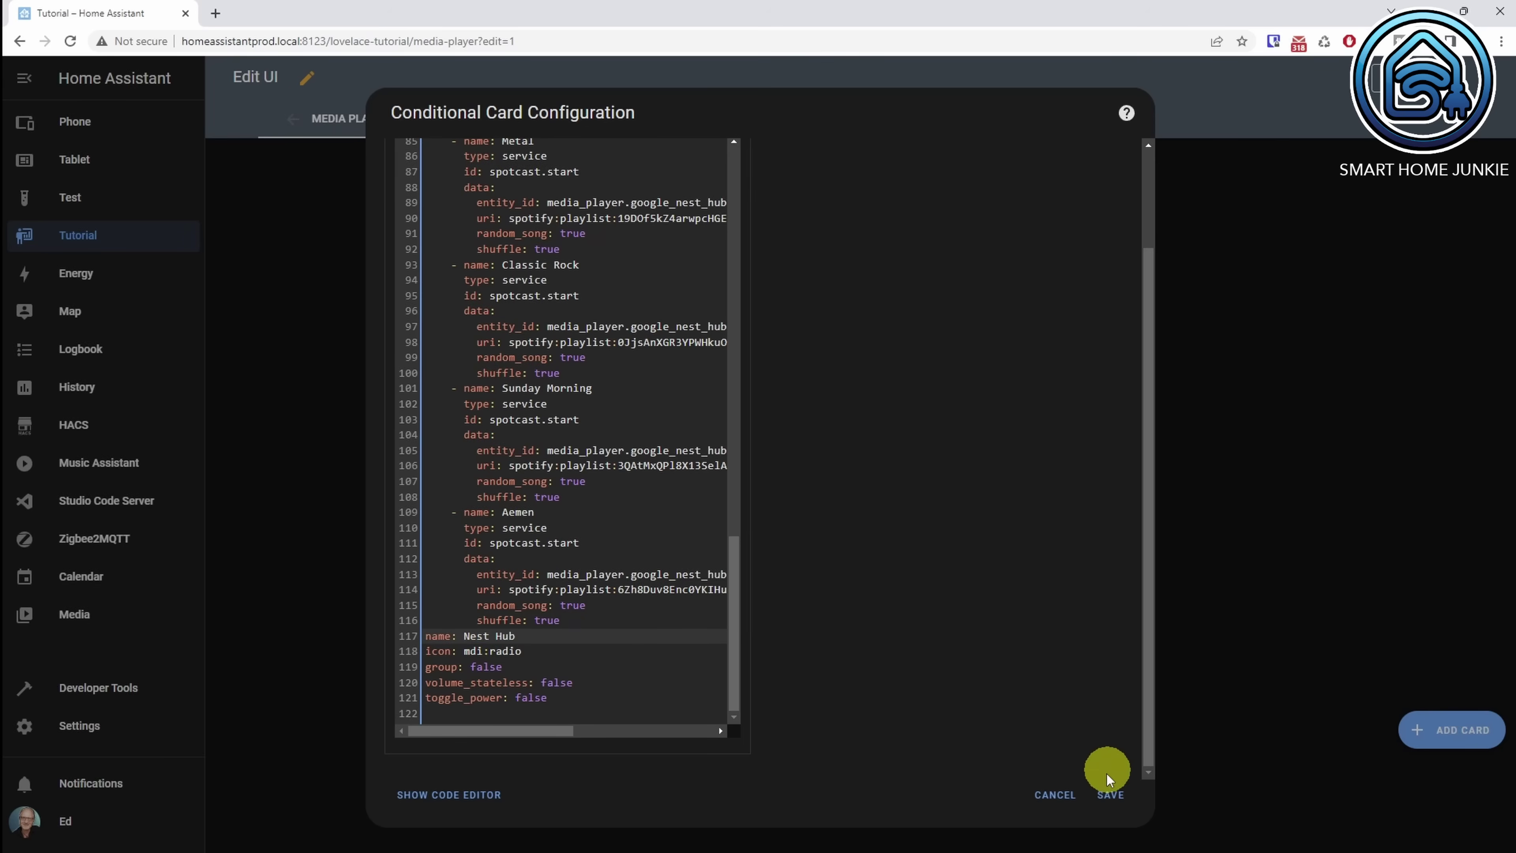
pyautogui.click(1108, 797)
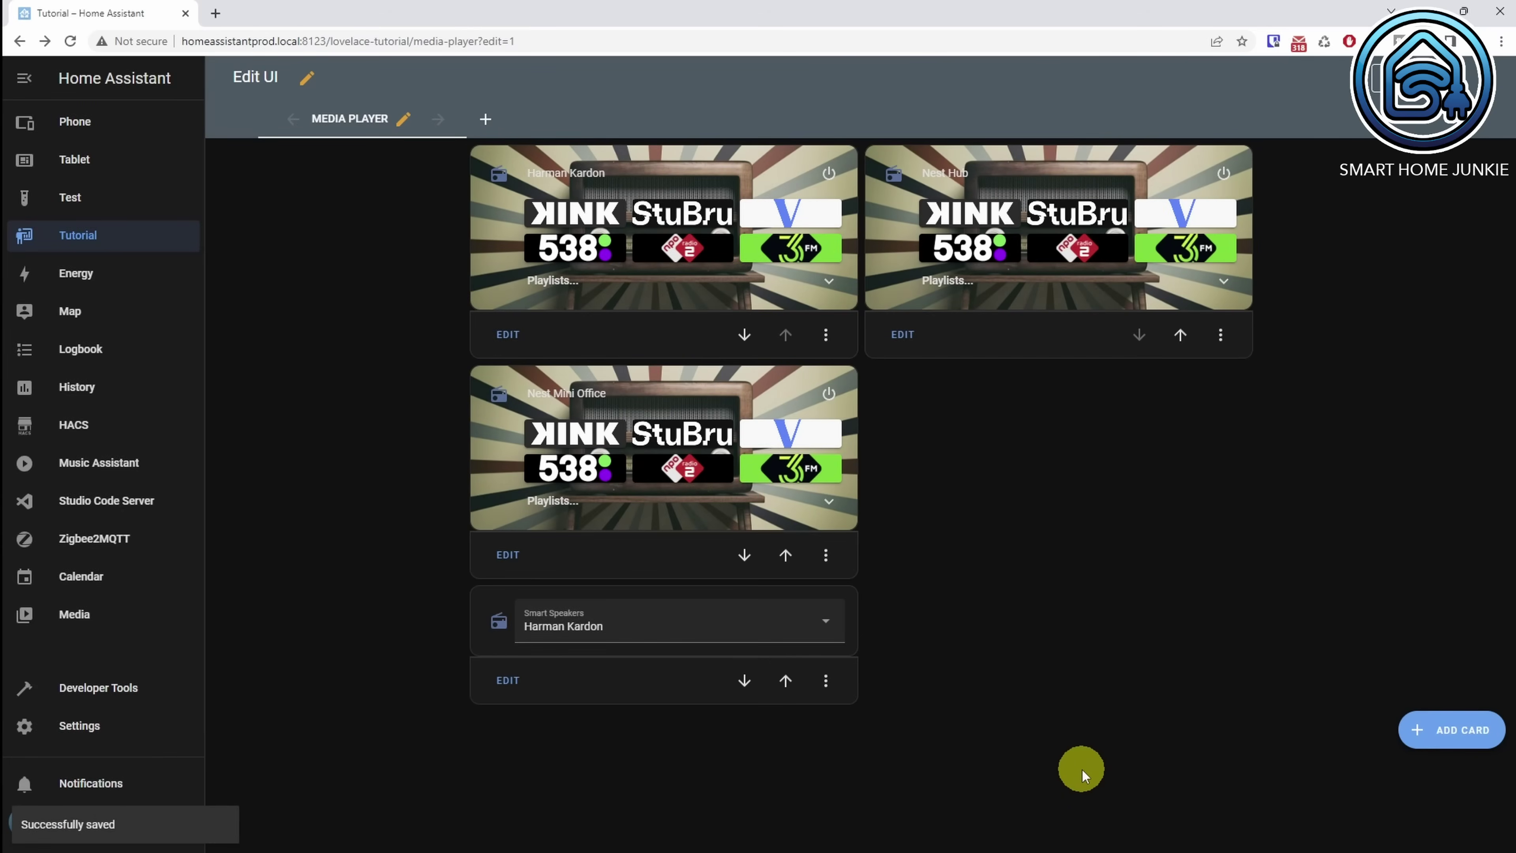
# - Move the Nest Hub card ahead of Smart Speakers and set the view type to Vertical (layout-card)
pyautogui.click(1180, 333)
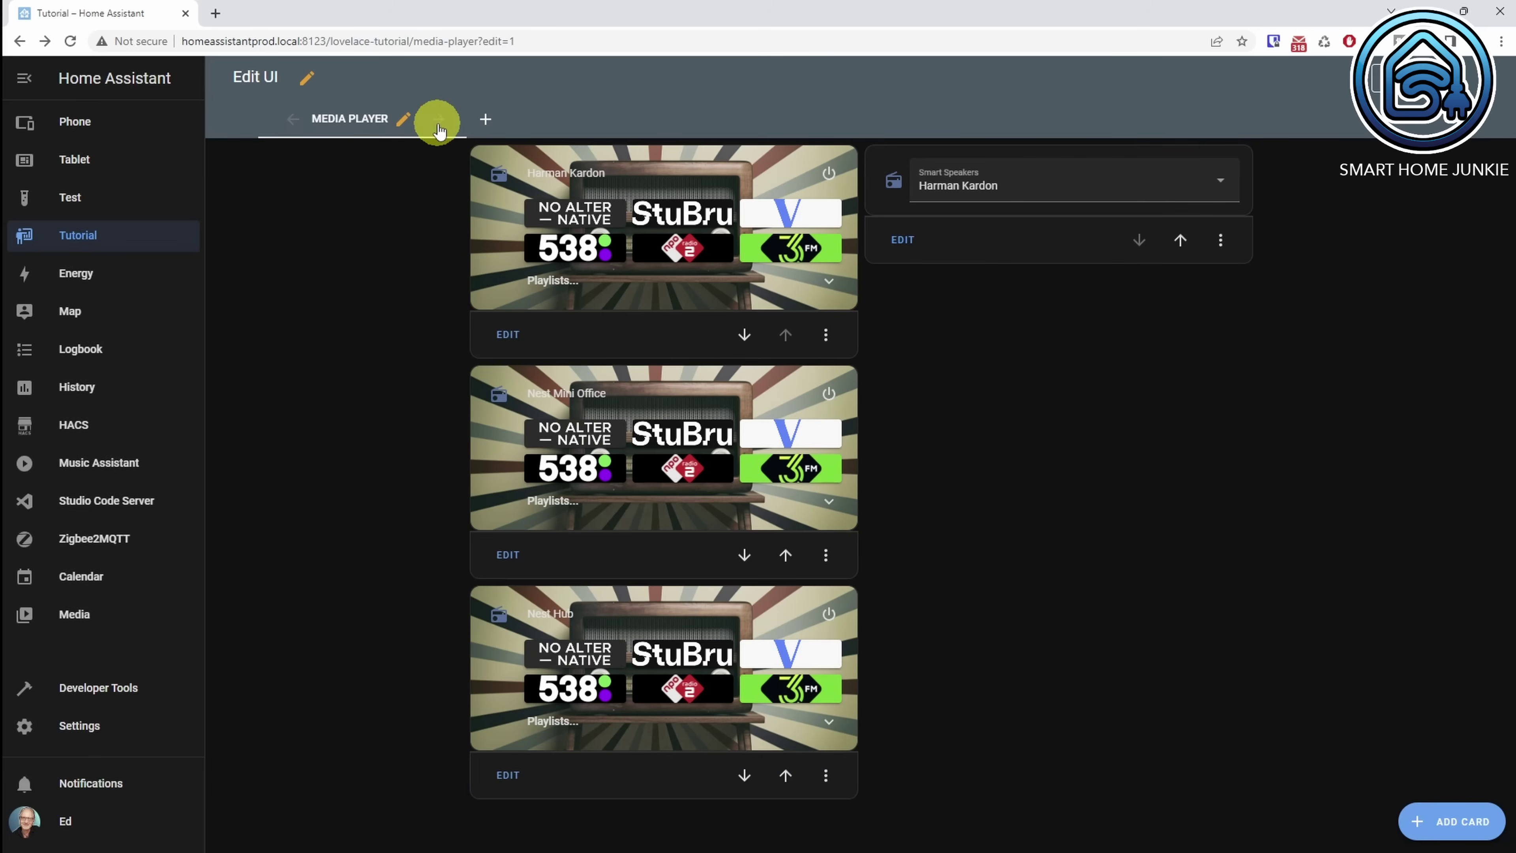
pyautogui.click(402, 120)
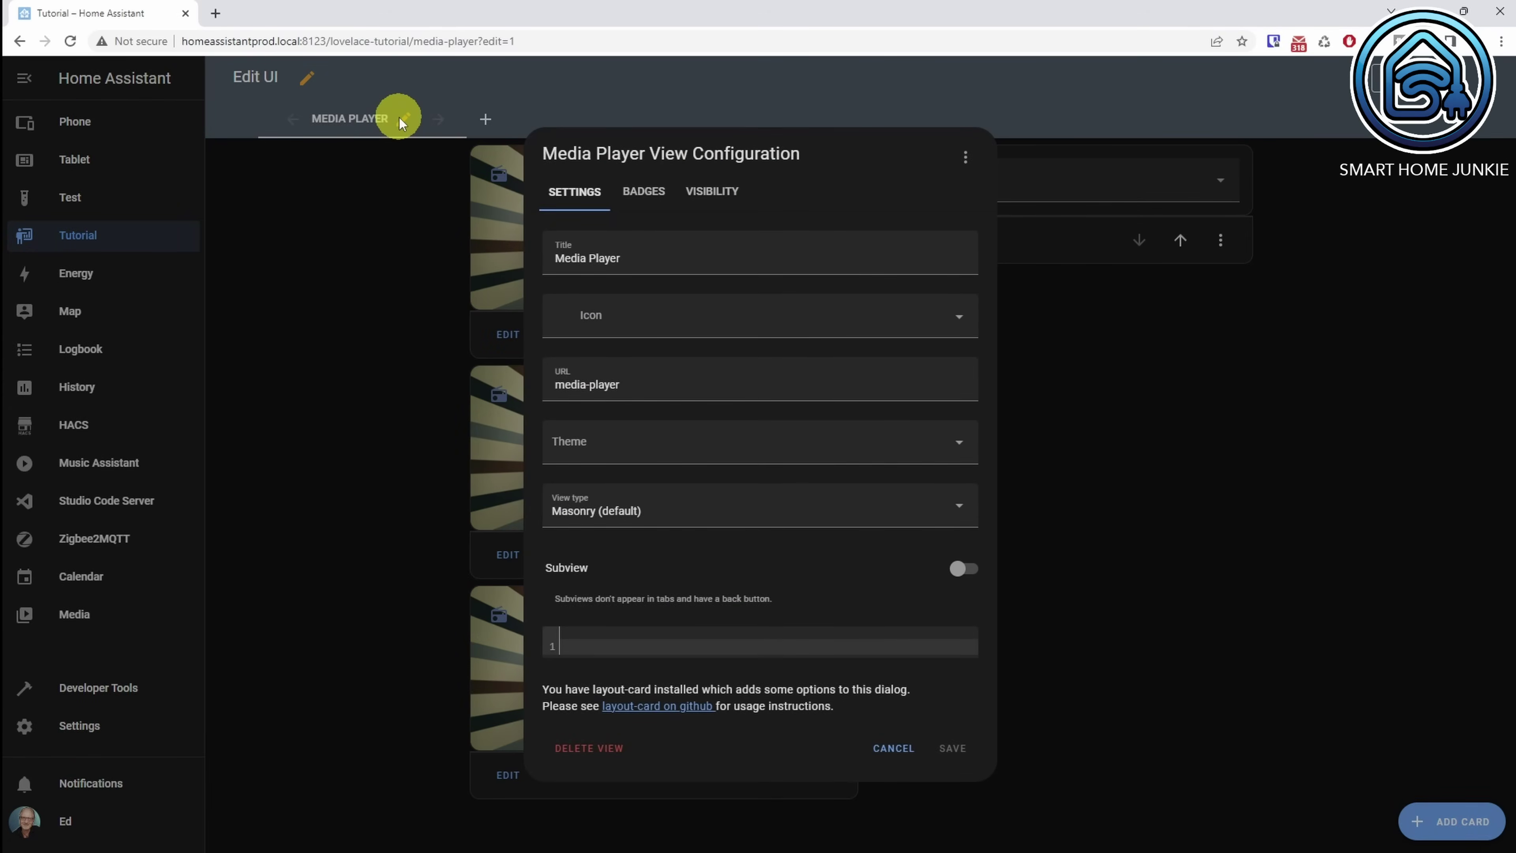
pyautogui.click(648, 519)
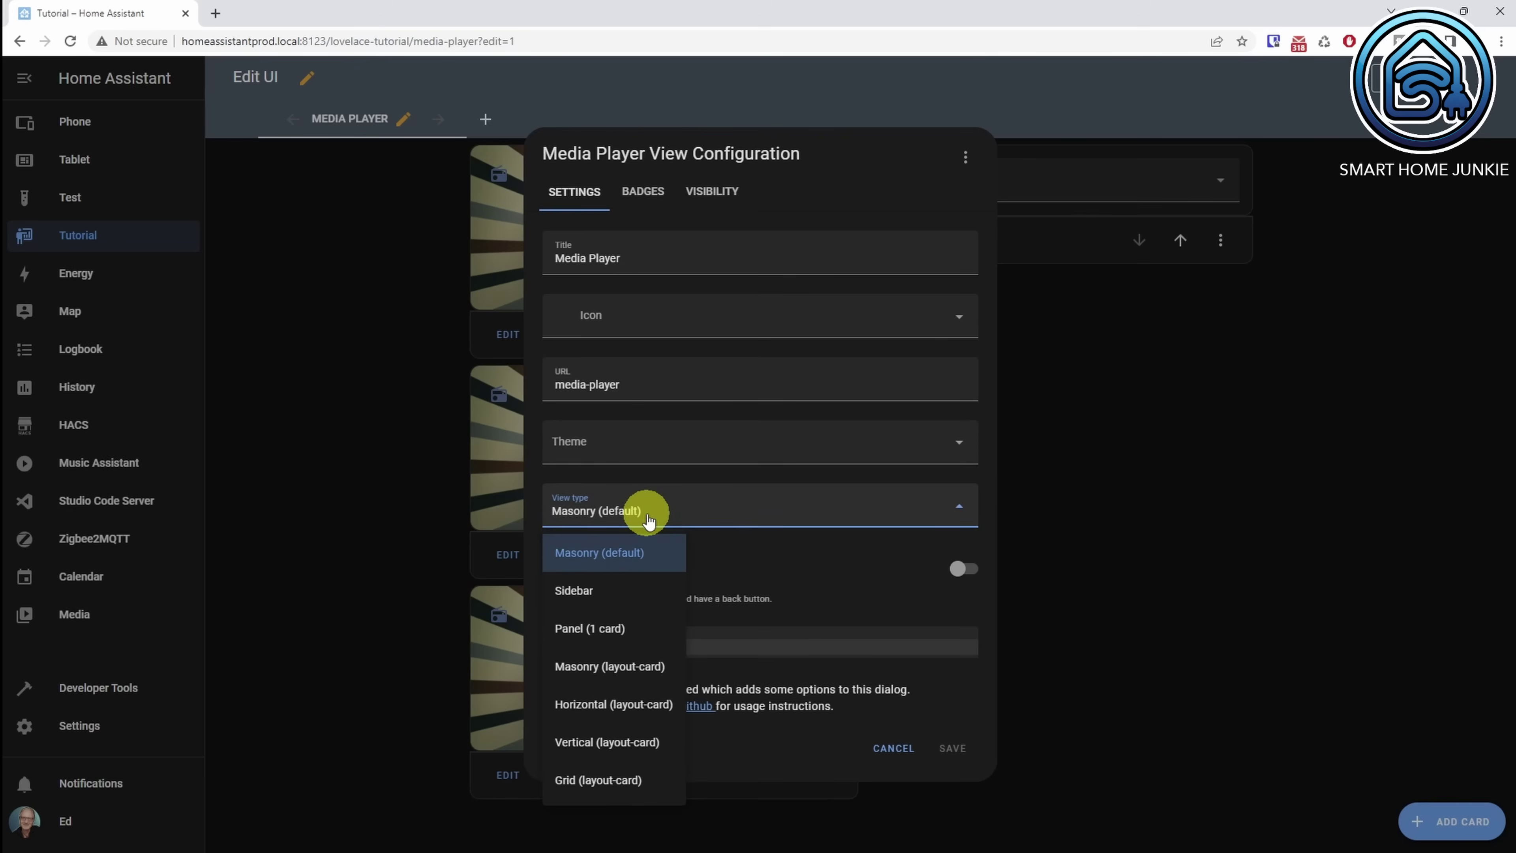
pyautogui.click(621, 744)
pyautogui.click(952, 748)
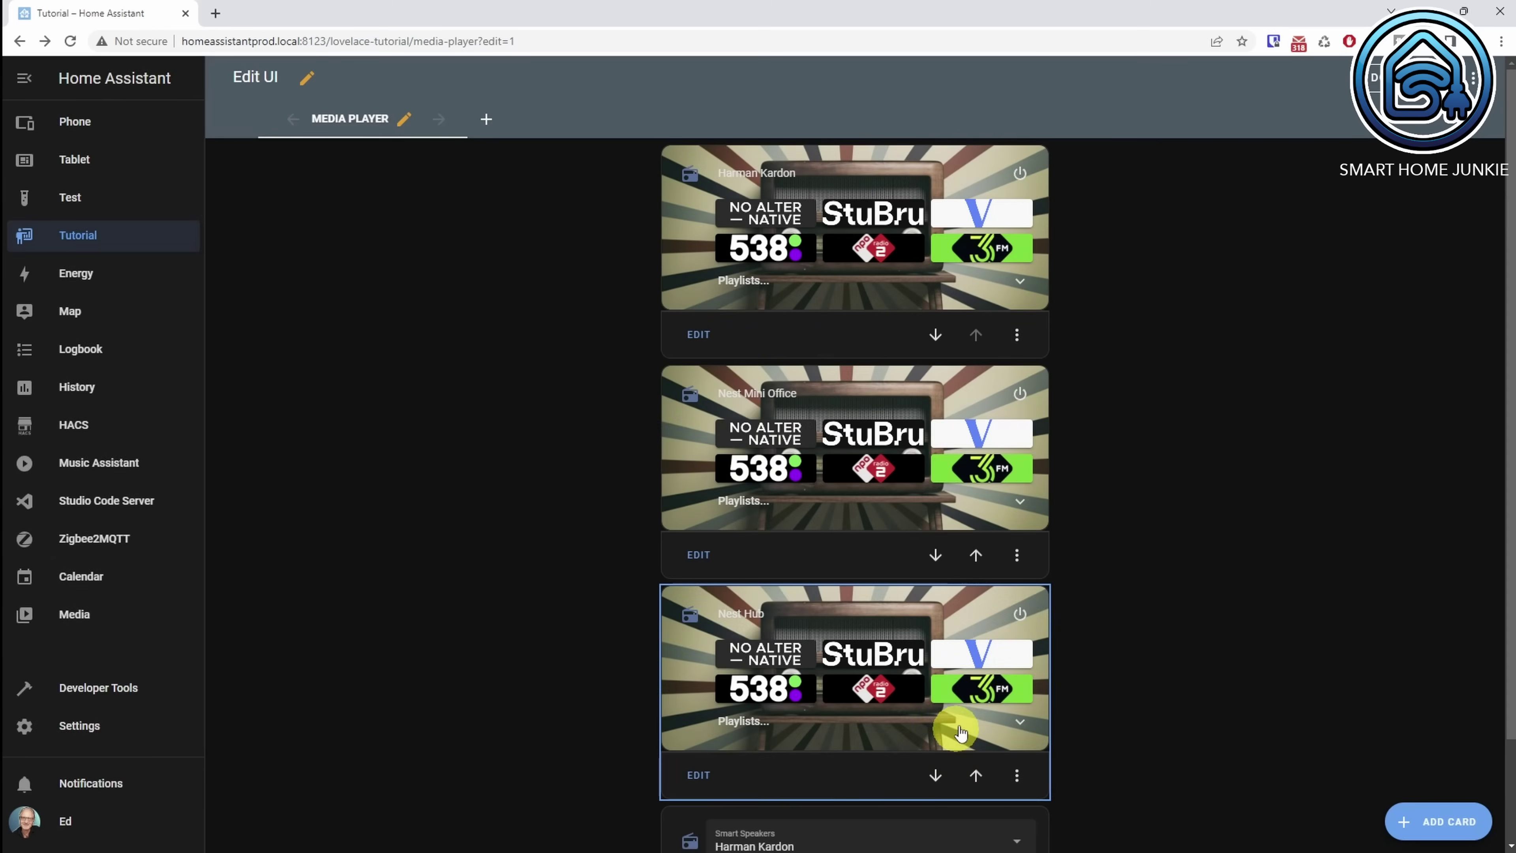
pyautogui.click(1297, 216)
# - Finish dashboard editing and switch the Smart Speakers dropdown to Nest Hub
pyautogui.click(1375, 76)
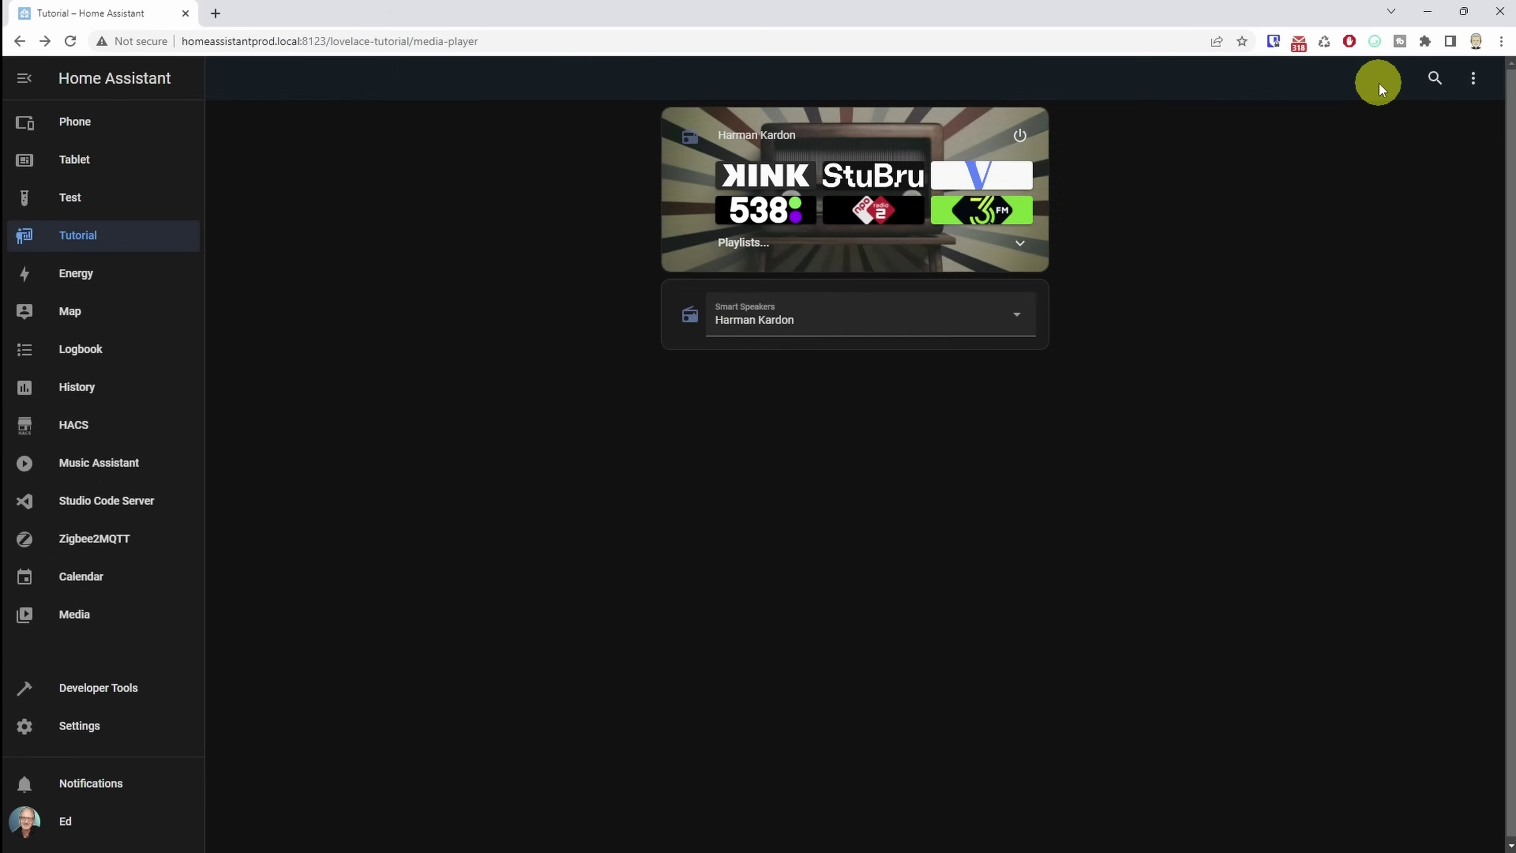
pyautogui.click(859, 322)
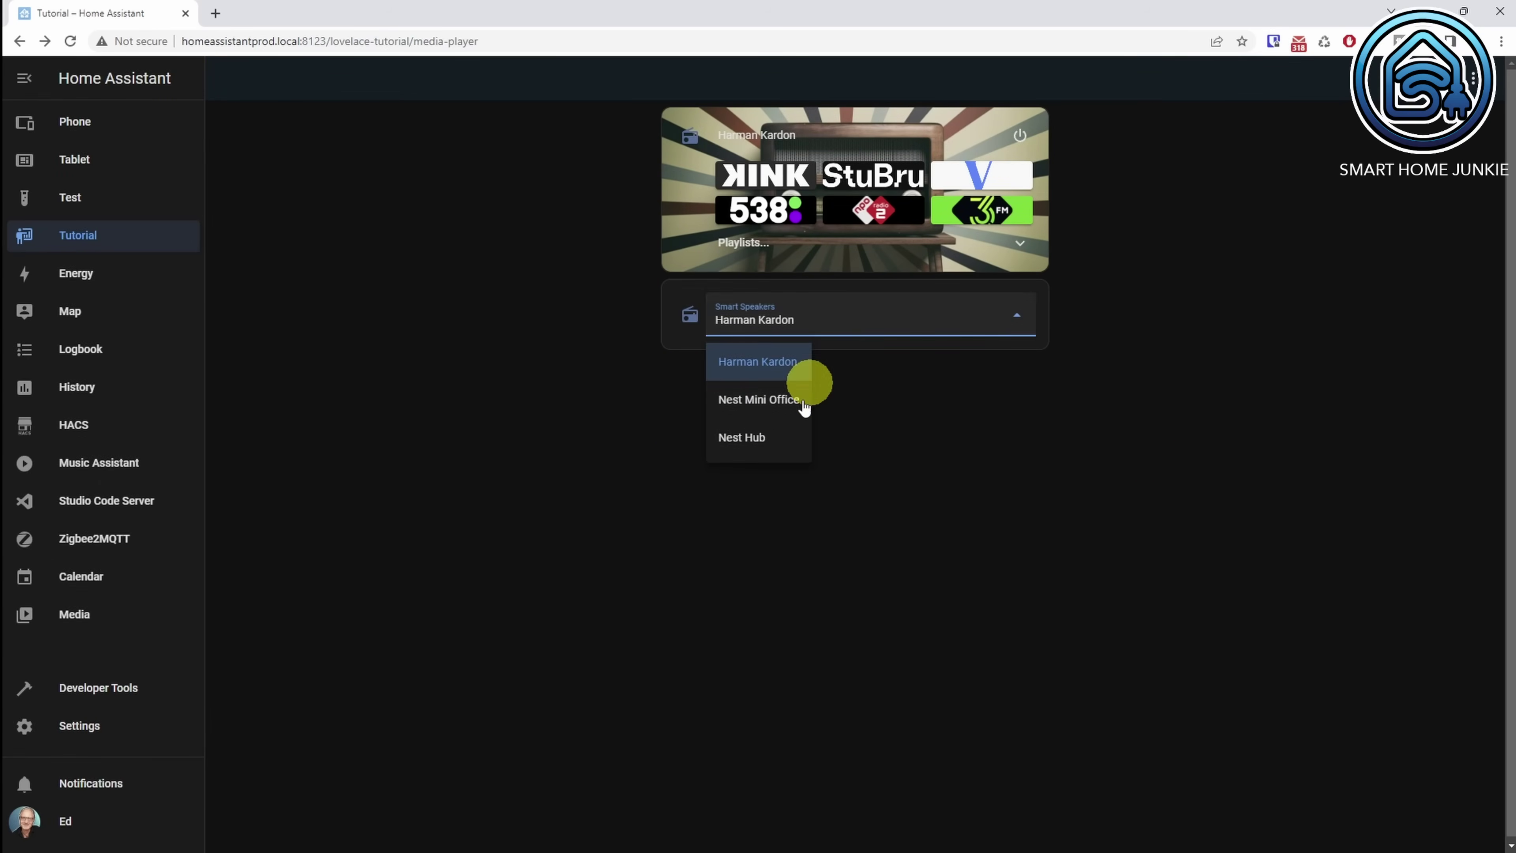
pyautogui.click(763, 441)
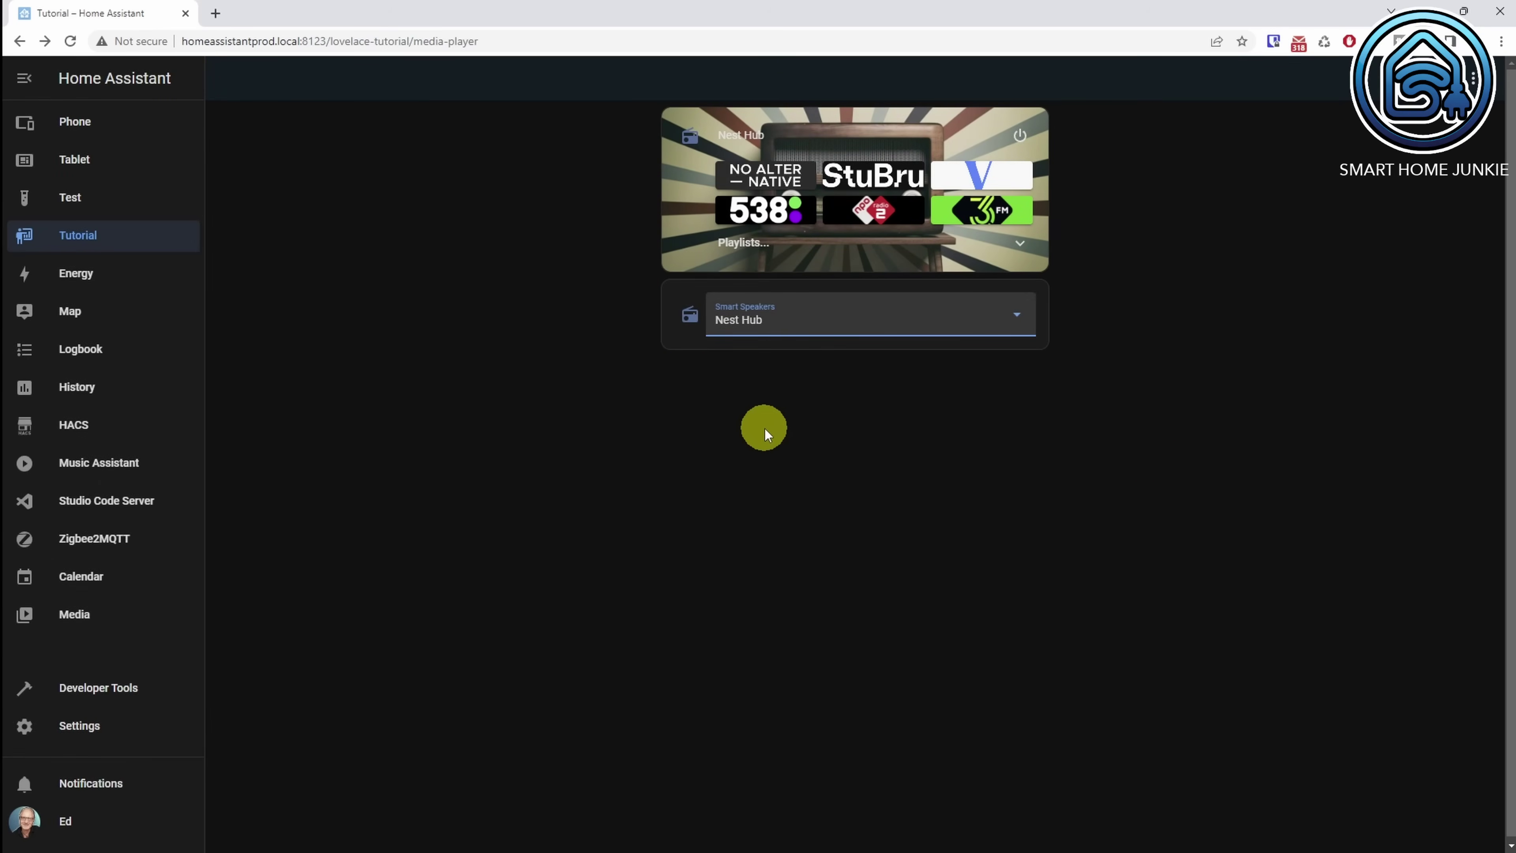
# - Switch Smart Speakers to Nest Mini Office, then back to Harman Kardon
pyautogui.click(784, 319)
pyautogui.click(758, 400)
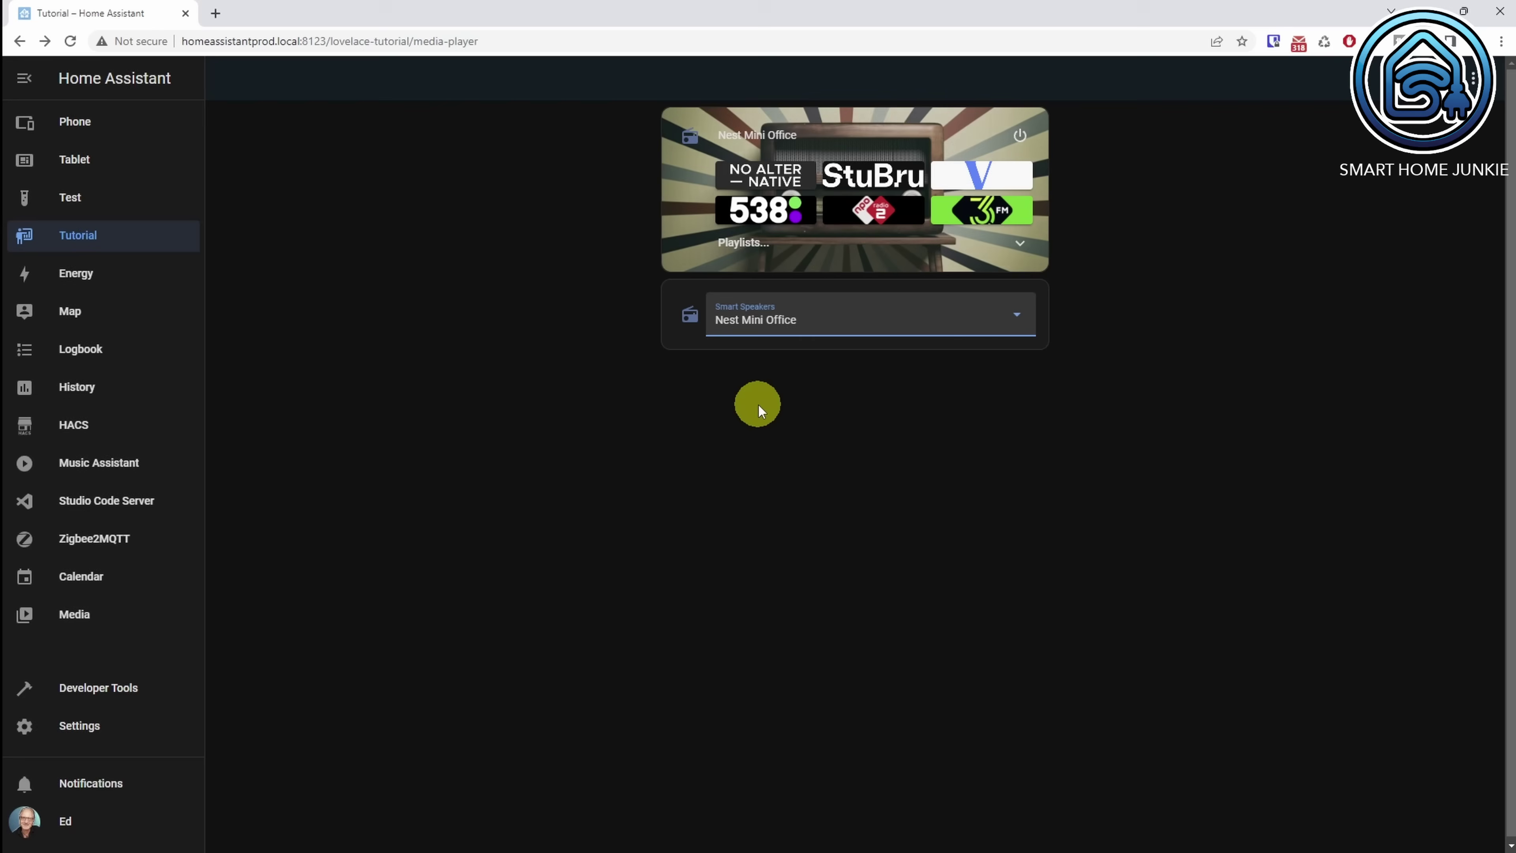
pyautogui.click(803, 322)
pyautogui.click(768, 365)
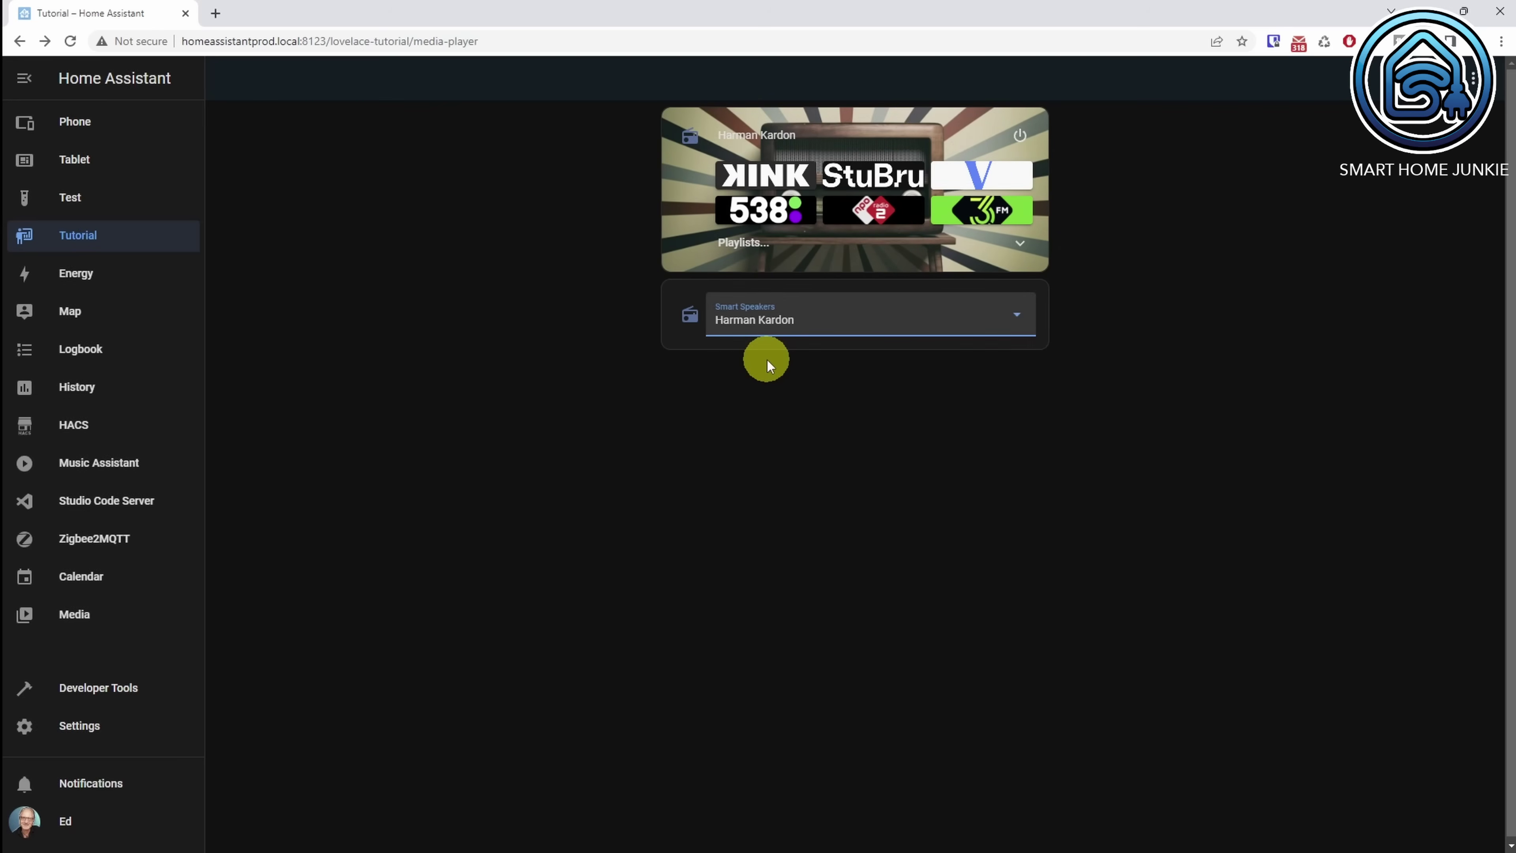